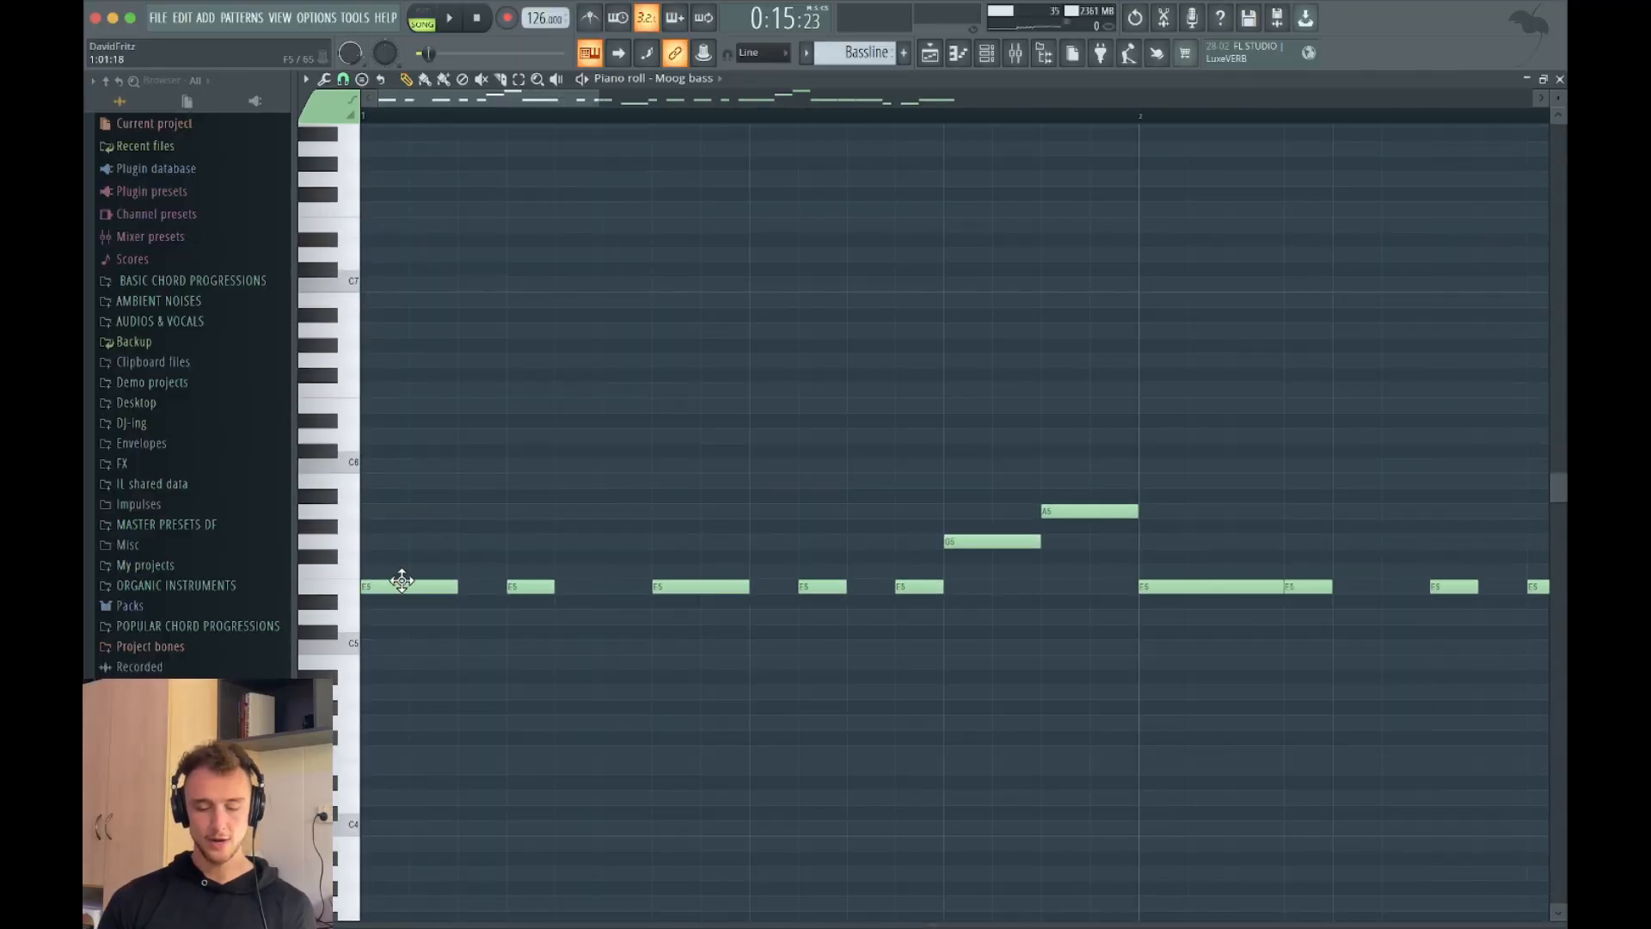
Step: Examine the note rhythm of the Moog bass bassline in the piano roll across its first two bars
{"action": "scroll", "coordinate": [402, 582], "scroll_direction": "down", "scroll_amount": 3}
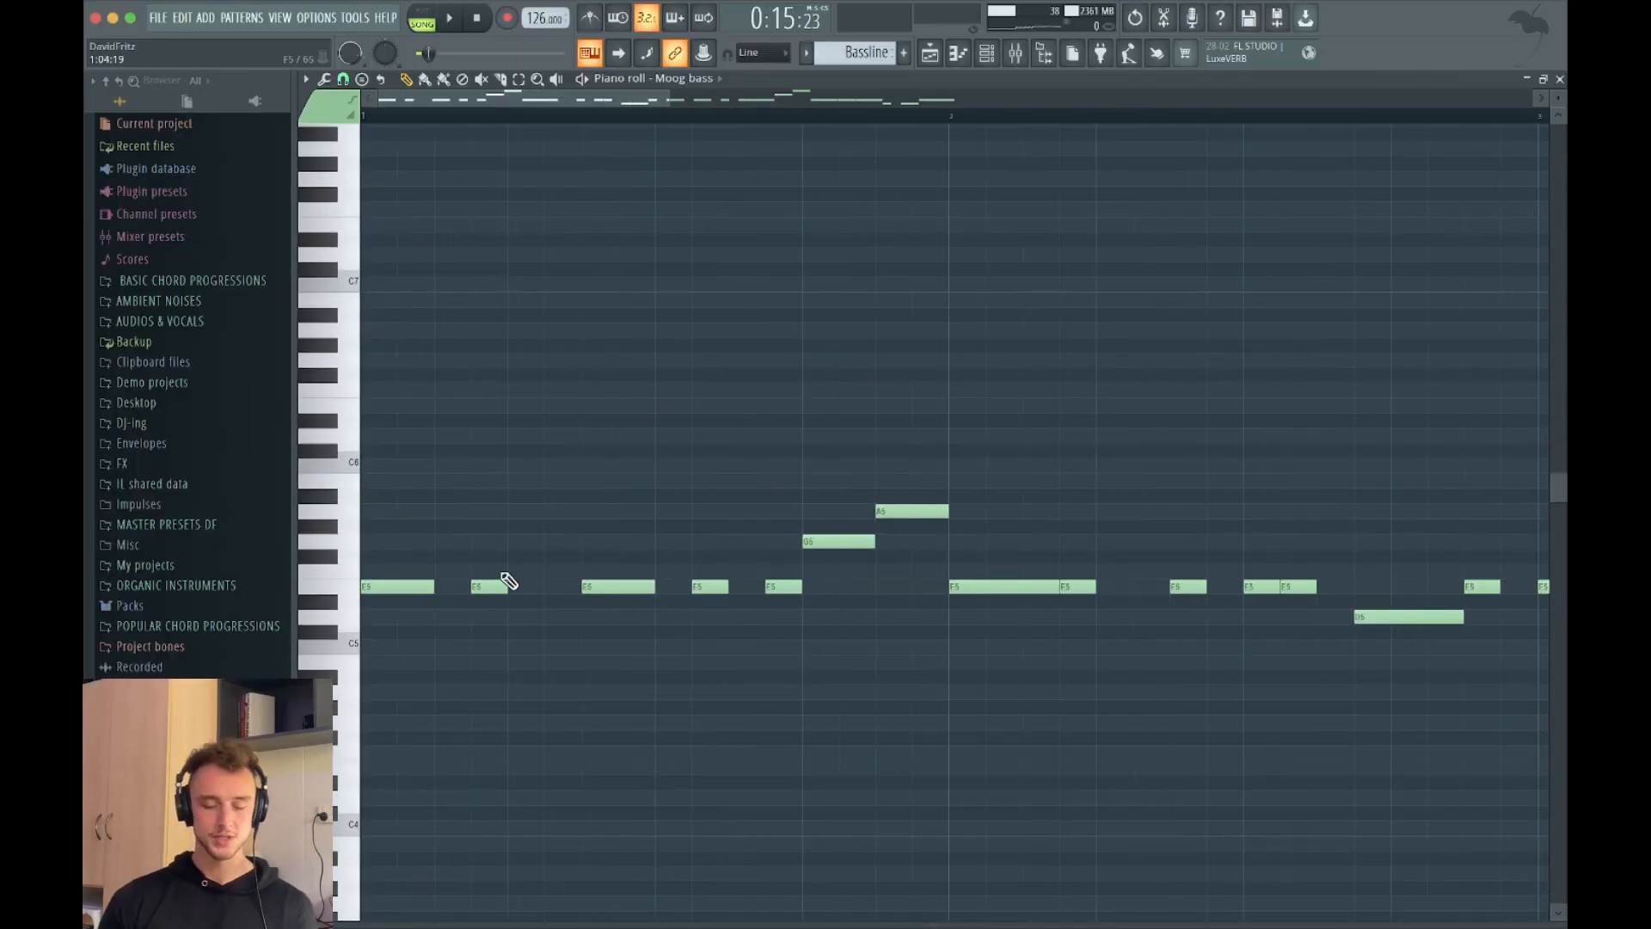
{"action": "scroll", "coordinate": [482, 601], "scroll_direction": "up", "scroll_amount": 6}
{"action": "scroll", "coordinate": [1134, 583], "scroll_direction": "right", "scroll_amount": 10}
{"action": "scroll", "coordinate": [1134, 583], "scroll_direction": "down", "scroll_amount": 1}
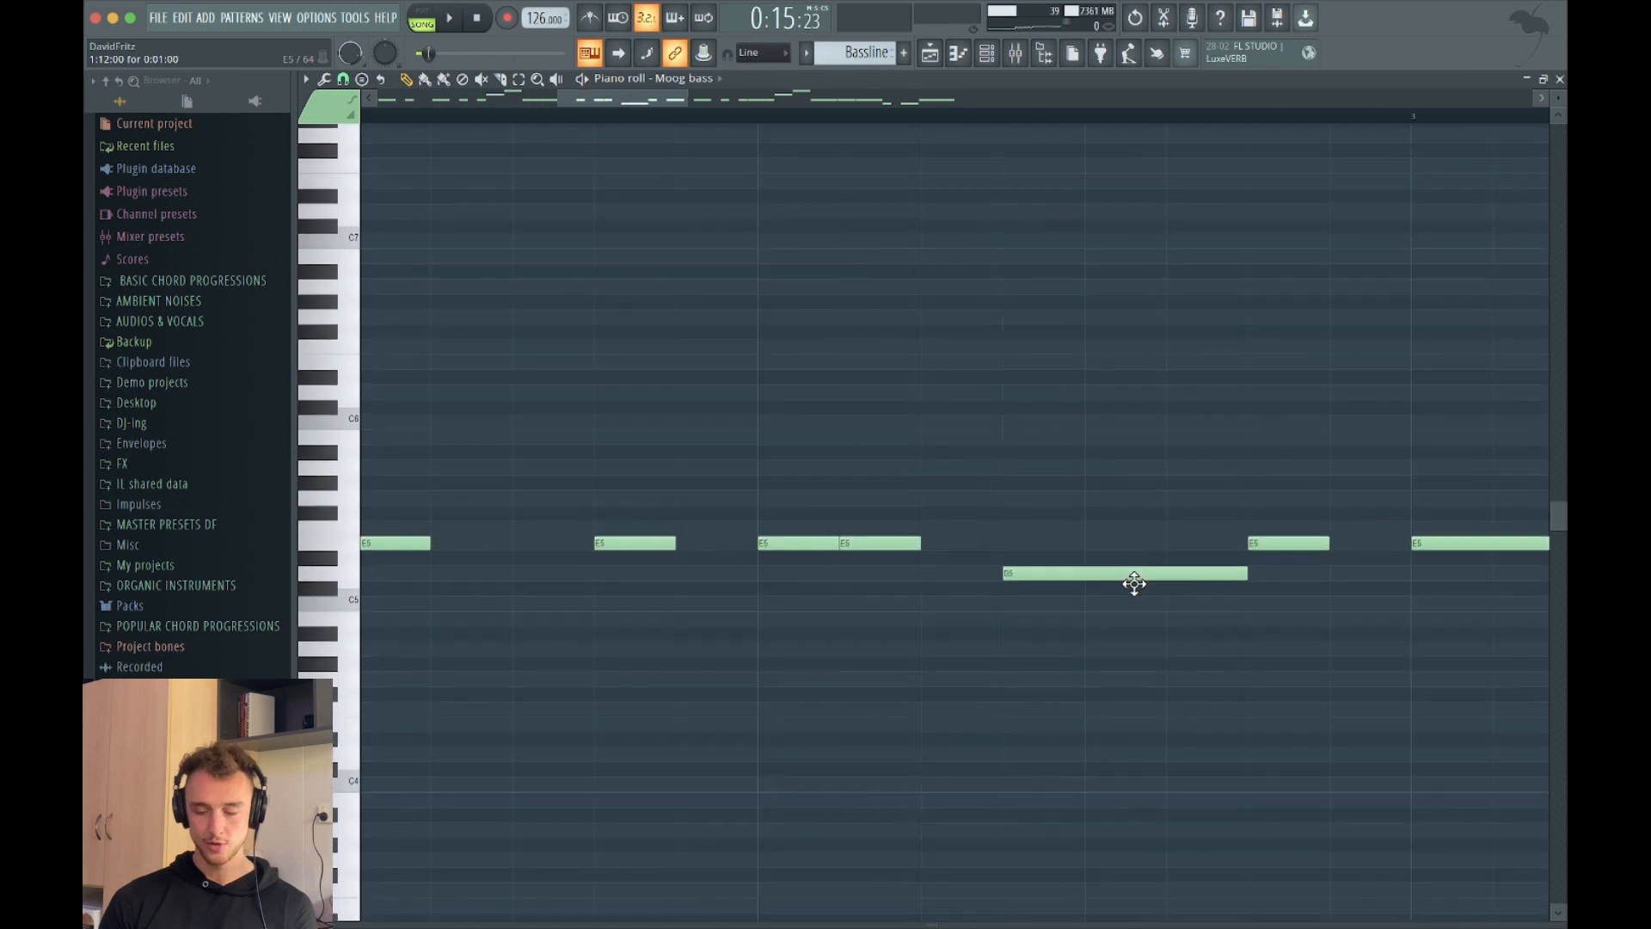
{"action": "scroll", "coordinate": [1134, 583], "scroll_direction": "left", "scroll_amount": 10}
{"action": "scroll", "coordinate": [1134, 583], "scroll_direction": "up", "scroll_amount": 1}
{"action": "scroll", "coordinate": [1245, 541], "scroll_direction": "down", "scroll_amount": 1}
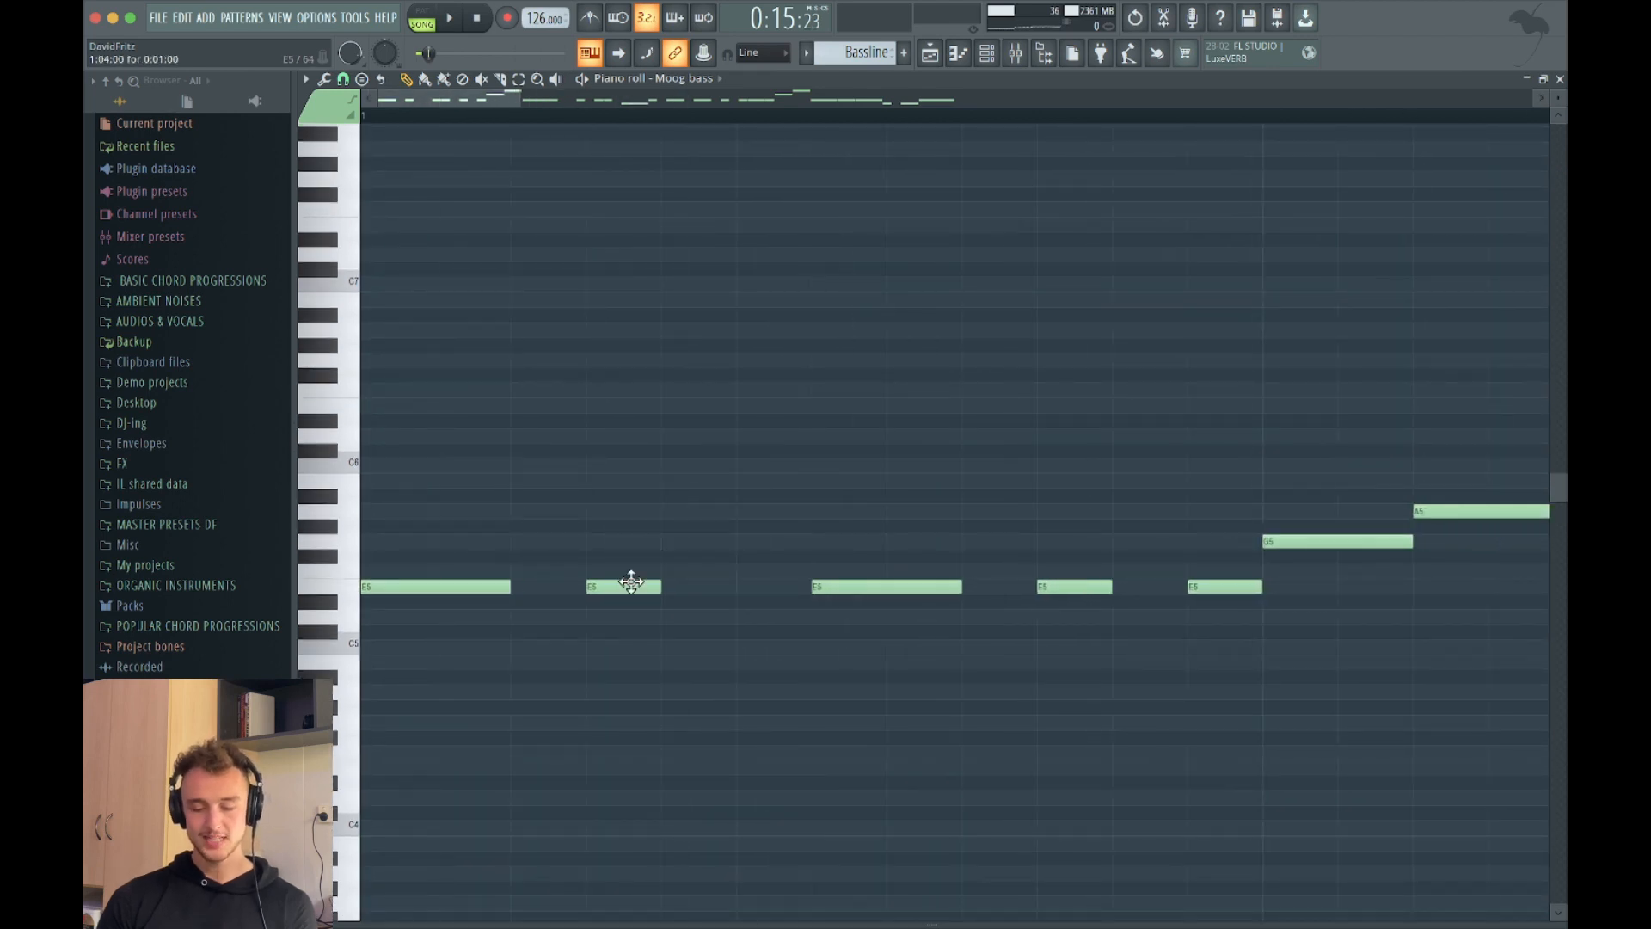
{"action": "scroll", "coordinate": [625, 588], "scroll_direction": "up", "scroll_amount": 2}
Step: Nudge the second and fourth notes of the bassline's first bar slightly later in time
{"action": "left_click", "coordinate": [764, 586]}
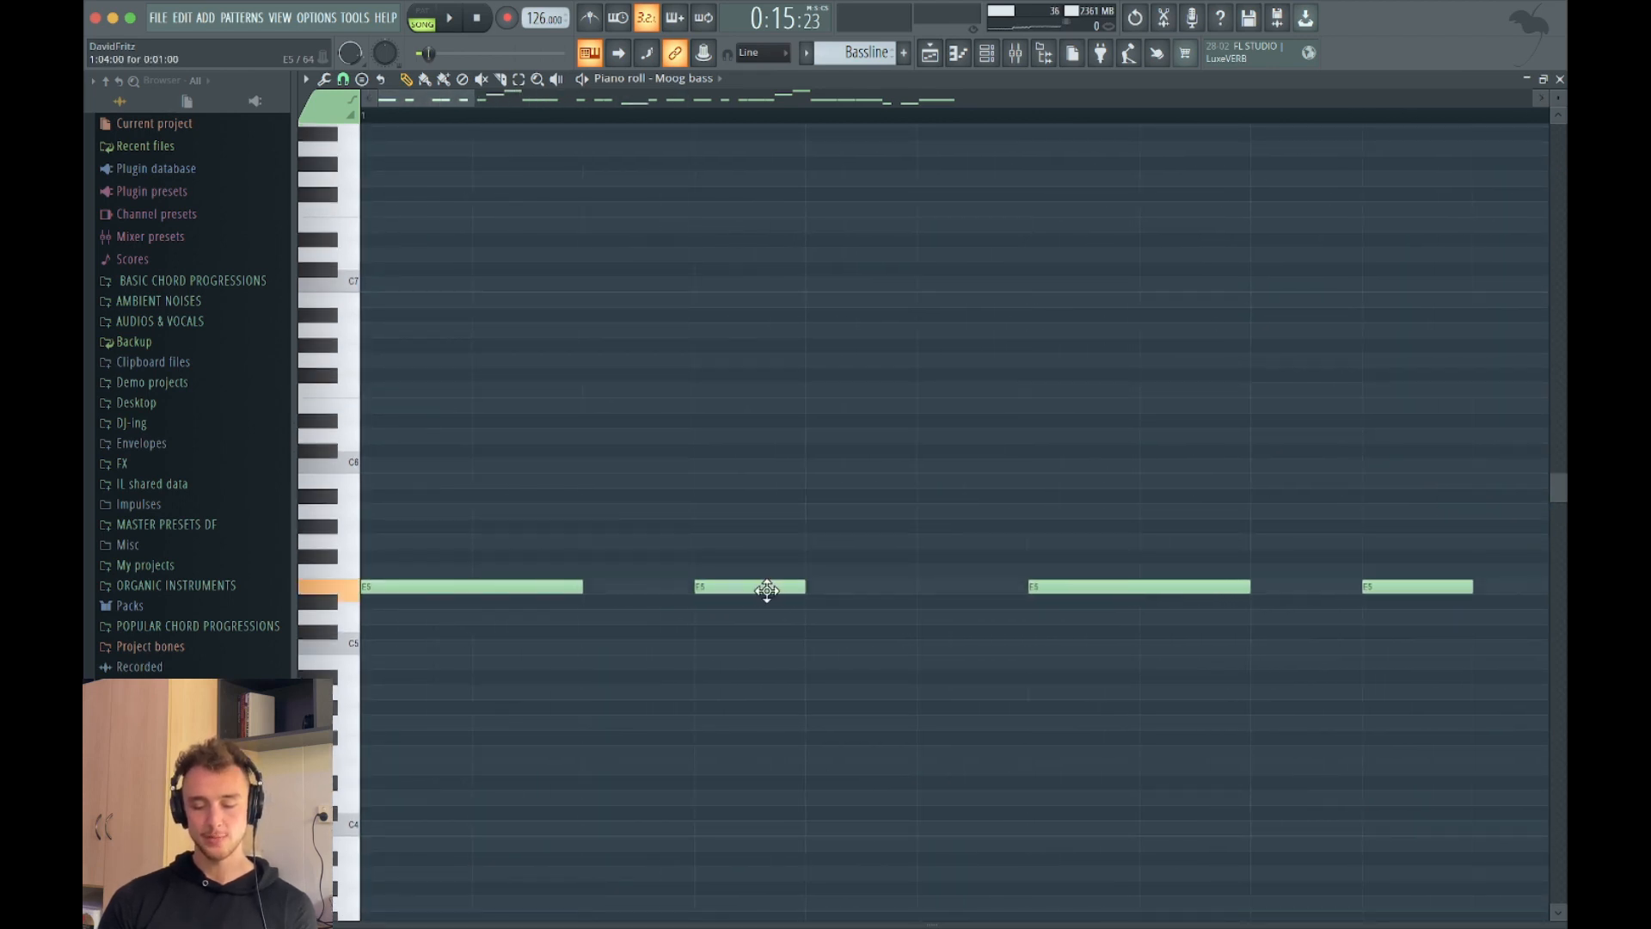
{"action": "left_click_drag", "start_coordinate": [767, 590], "coordinate": [782, 587]}
{"action": "scroll", "coordinate": [951, 552], "scroll_direction": "right", "scroll_amount": 3}
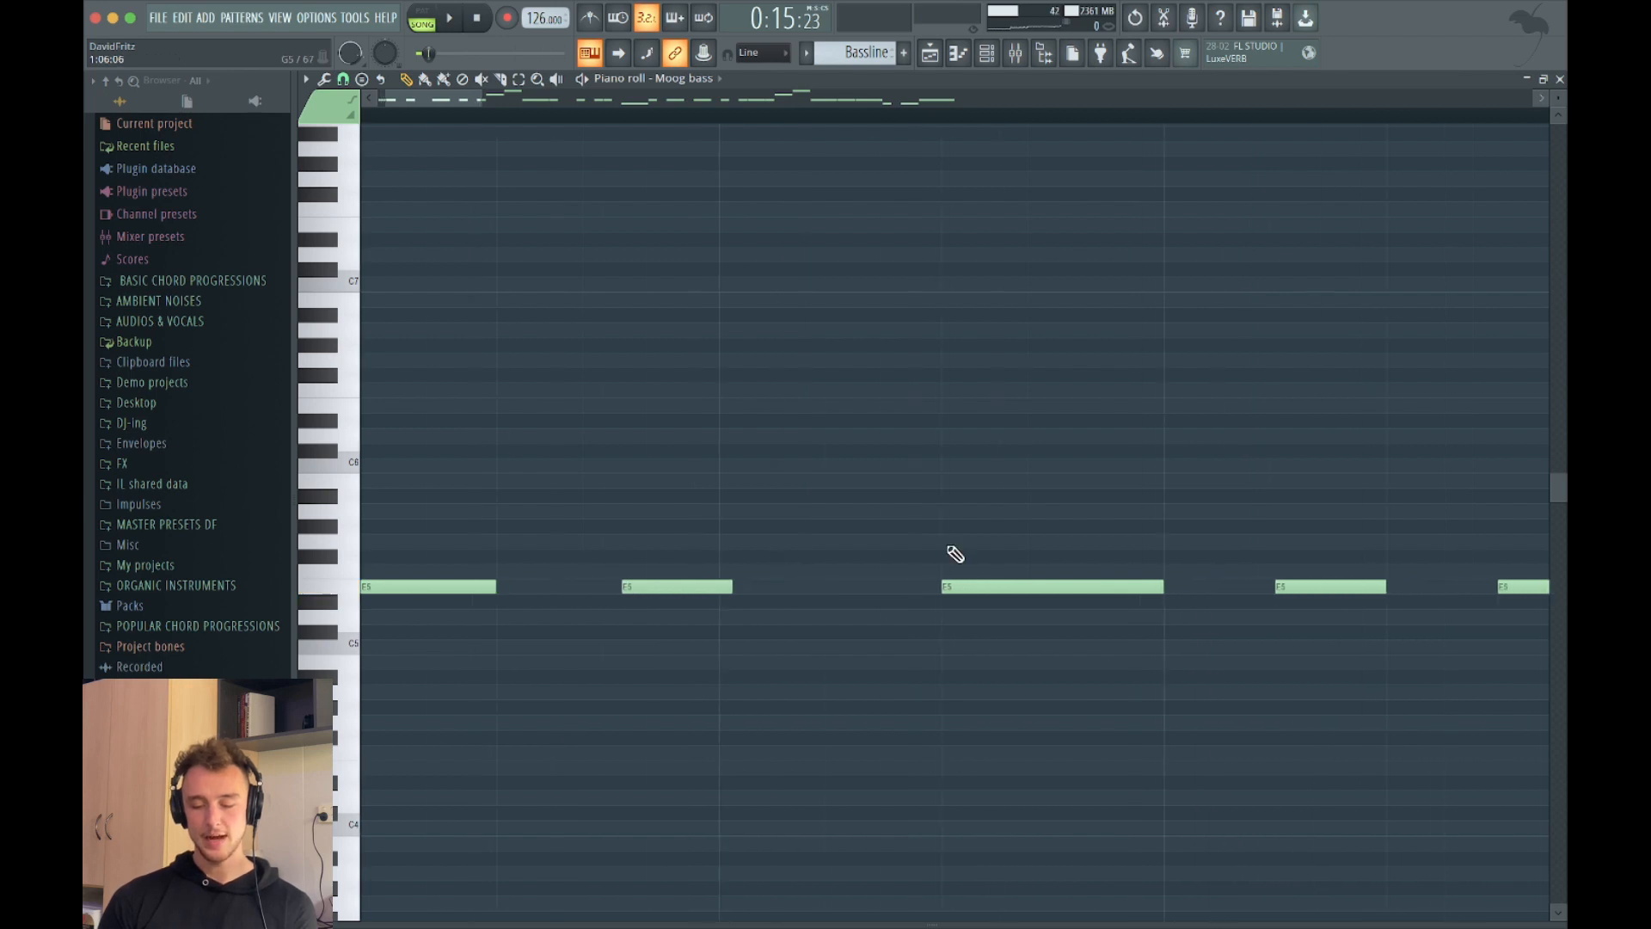
{"action": "left_click_drag", "start_coordinate": [1308, 584], "coordinate": [1298, 583]}
{"action": "scroll", "coordinate": [1089, 553], "scroll_direction": "down", "scroll_amount": 2}
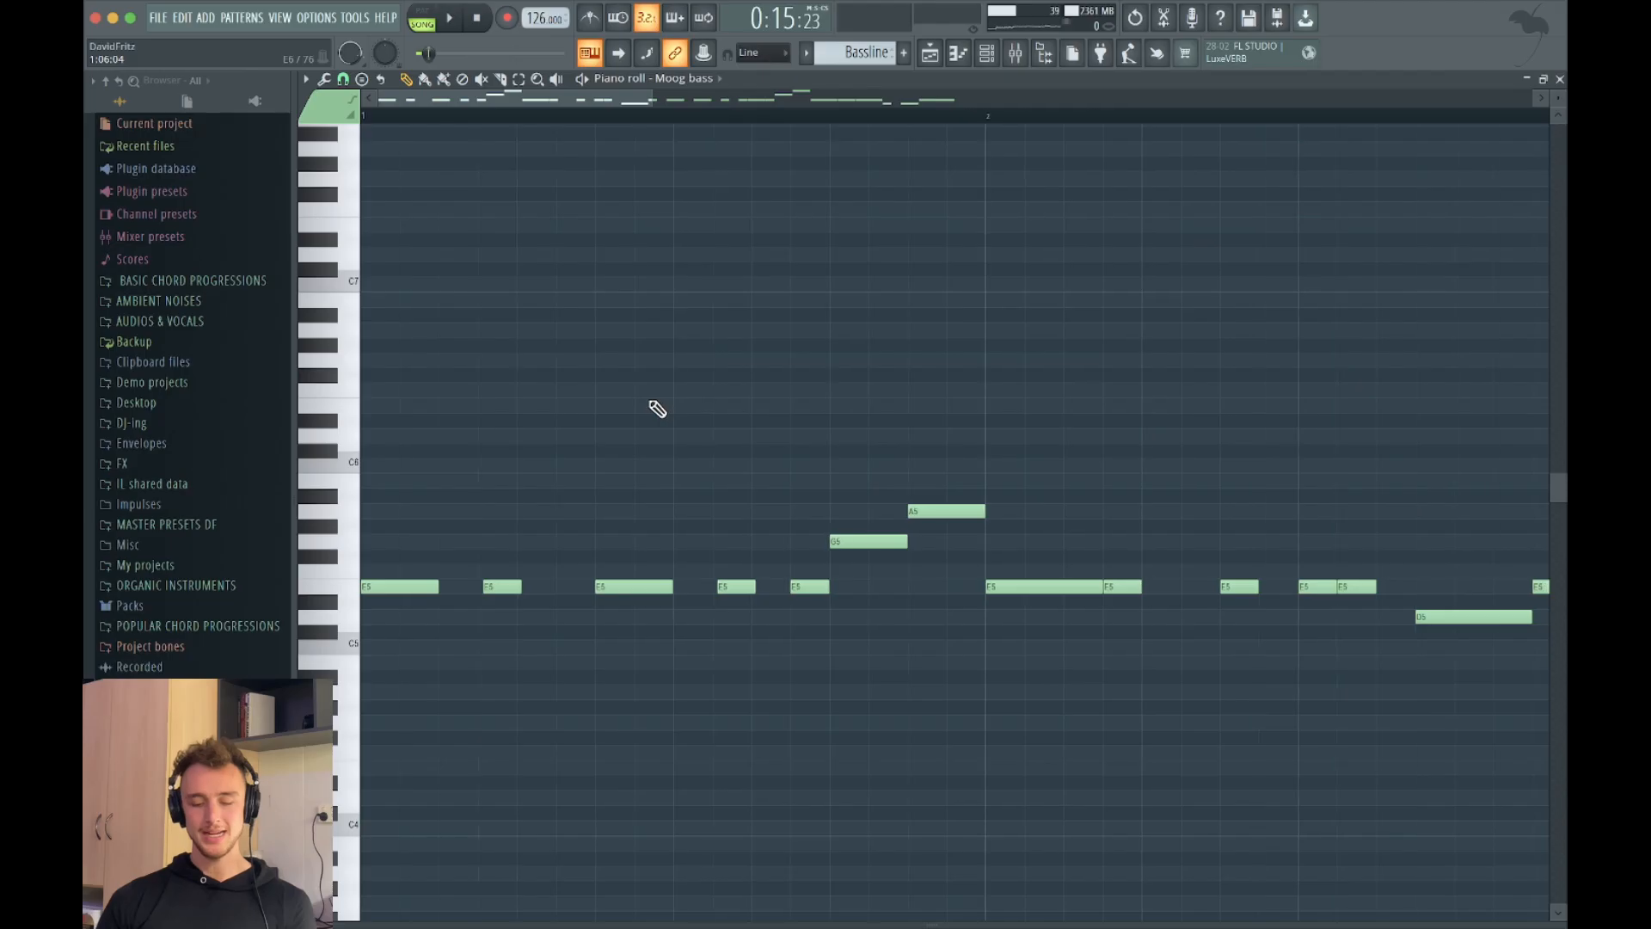
Step: Select all Moog bass notes and open the channel rack, moving its window slightly lower over the piano roll
{"action": "key", "text": "ctrl+a"}
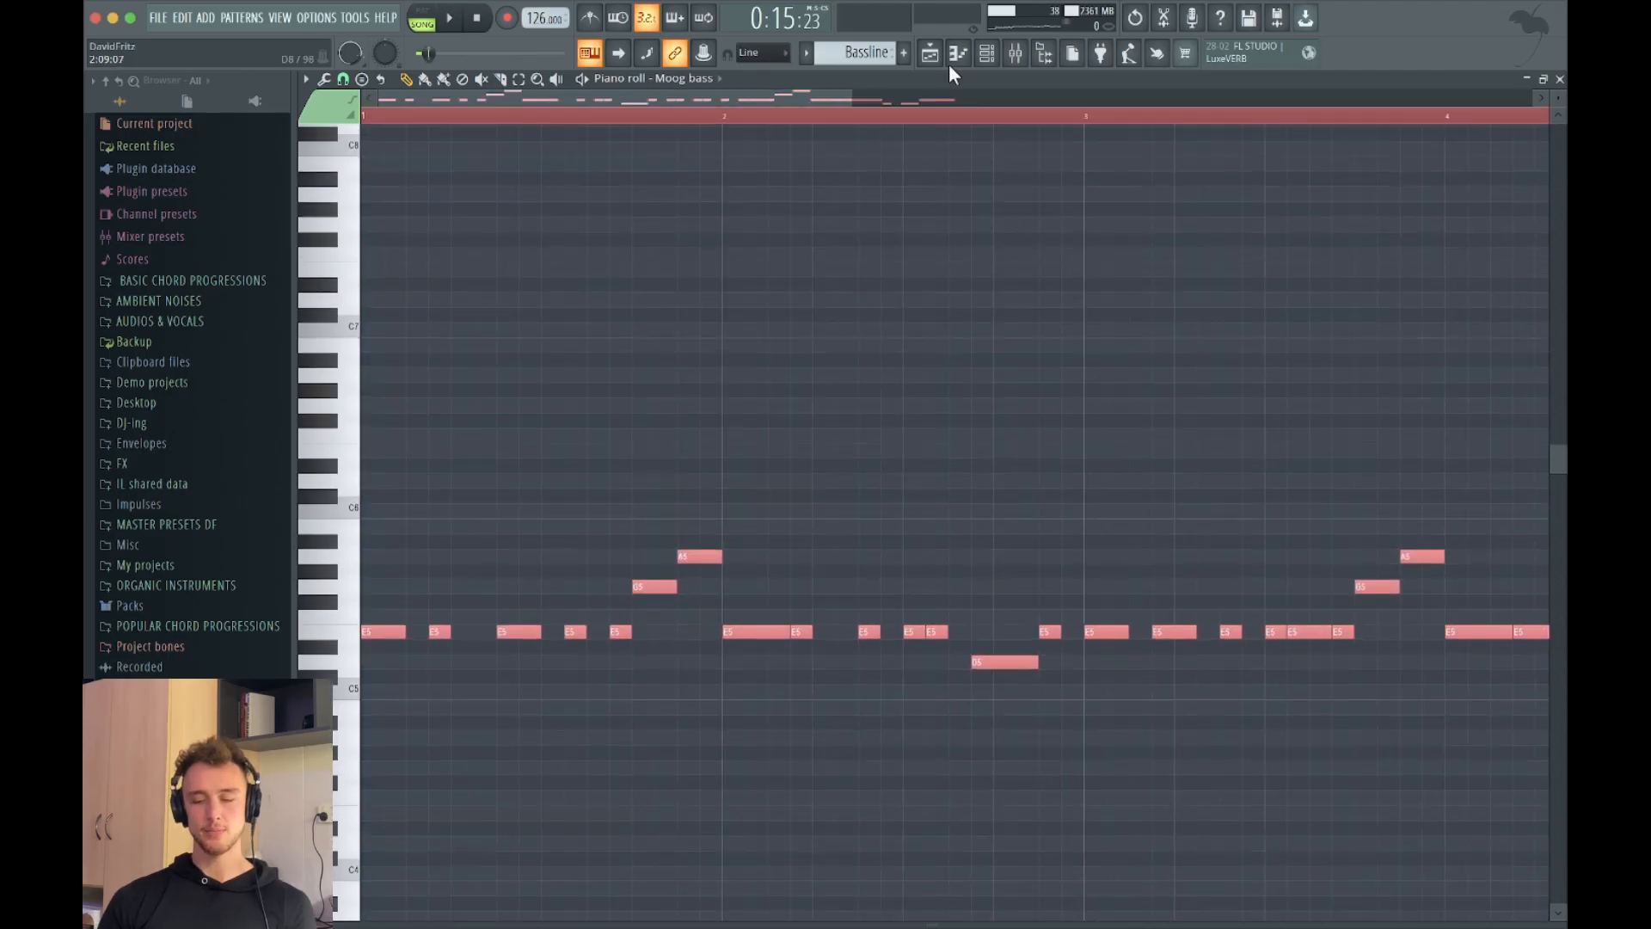
{"action": "left_click", "coordinate": [987, 52]}
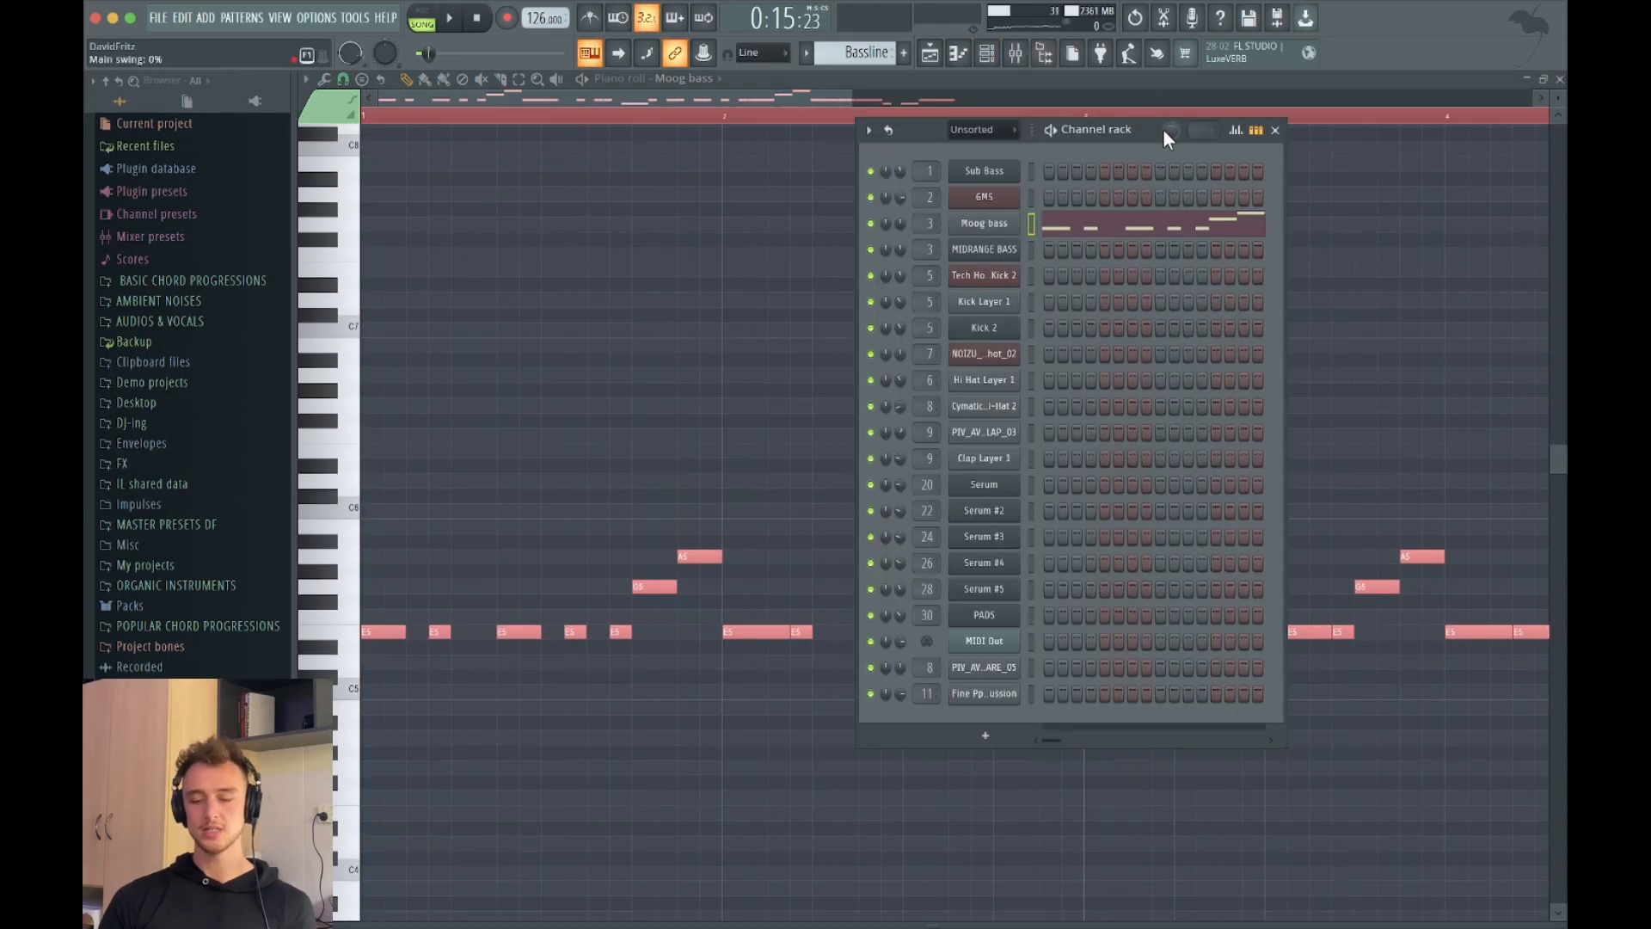
{"action": "left_click_drag", "start_coordinate": [1148, 131], "coordinate": [1084, 166]}
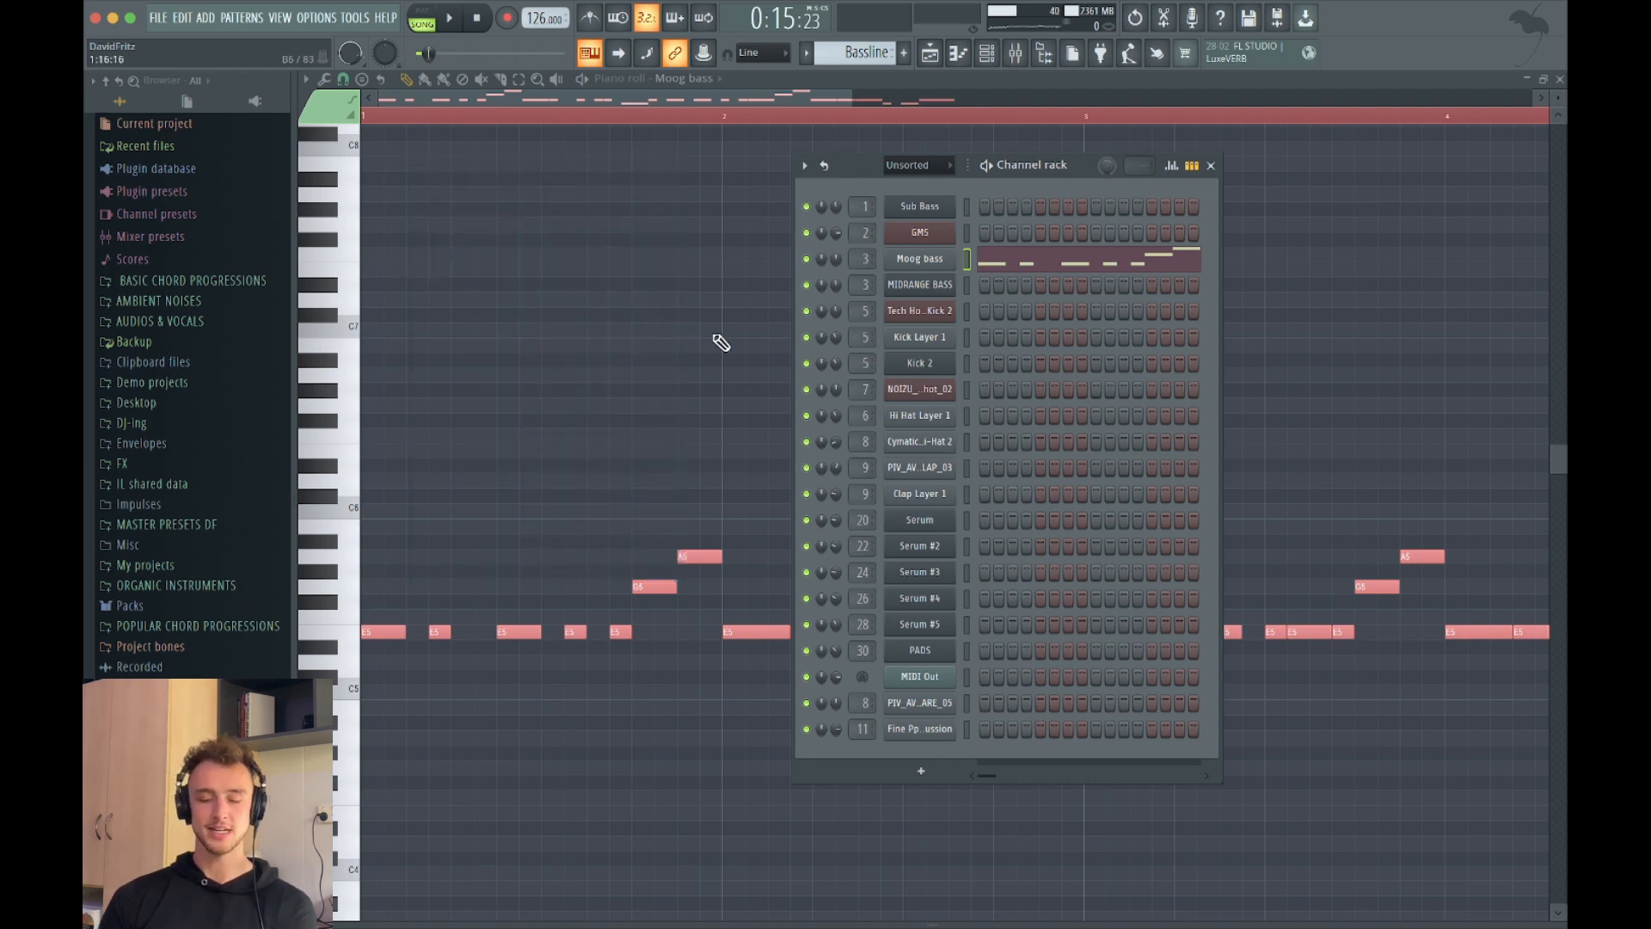
Step: Try a main swing of about 39% in the channel rack
{"action": "left_click", "coordinate": [986, 53]}
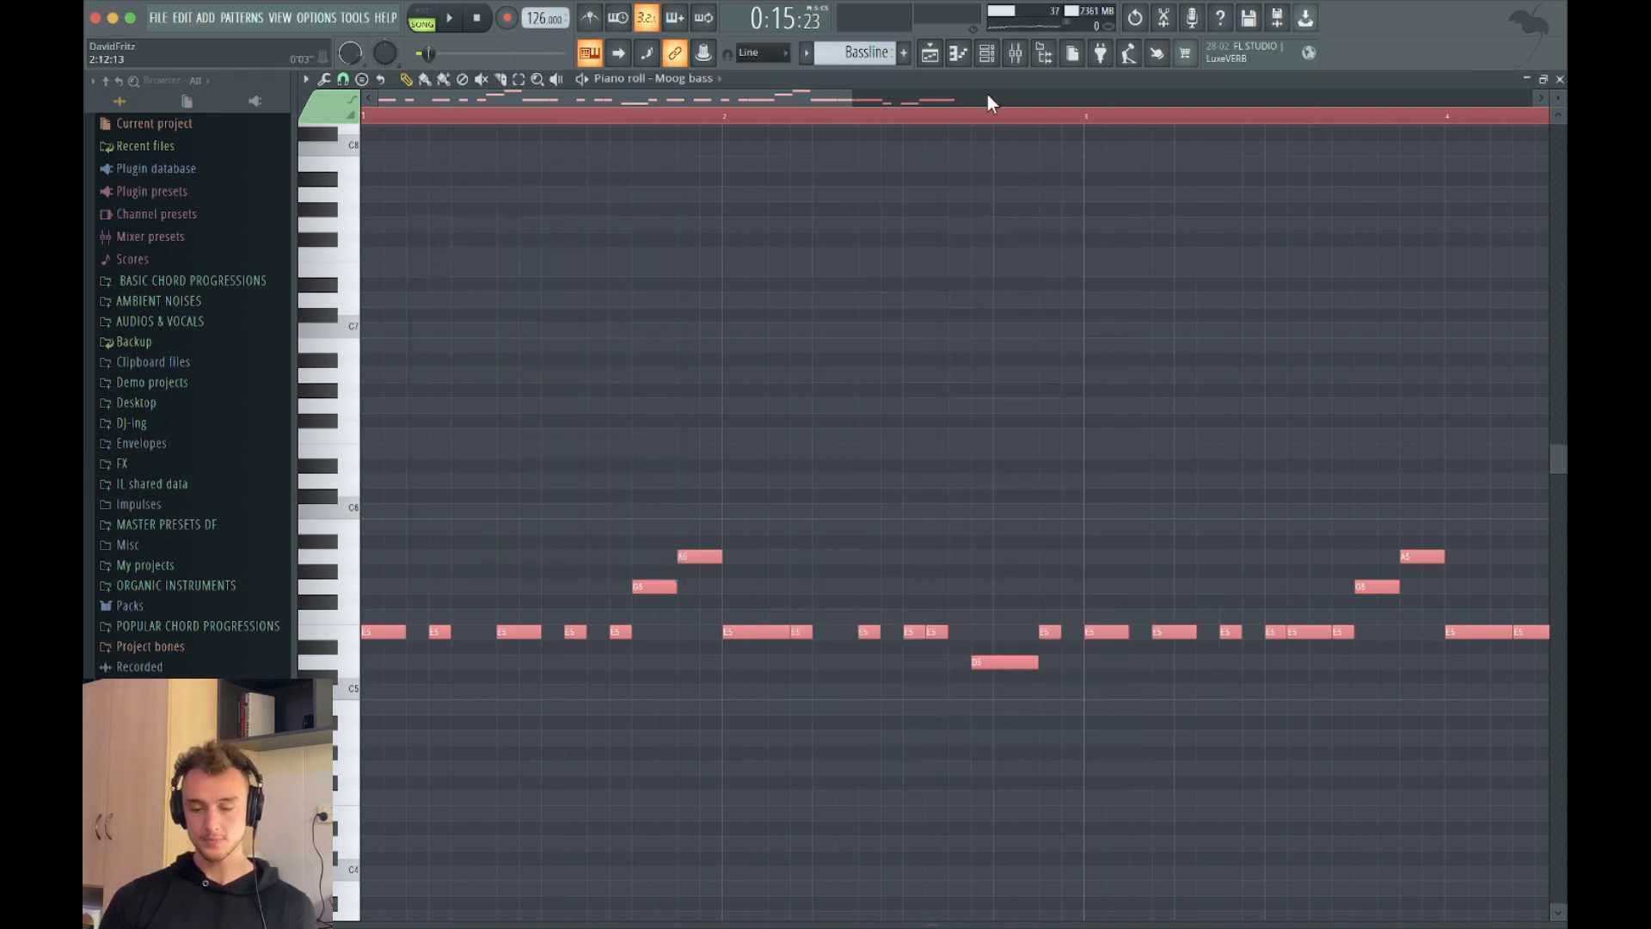
{"action": "left_click", "coordinate": [987, 53]}
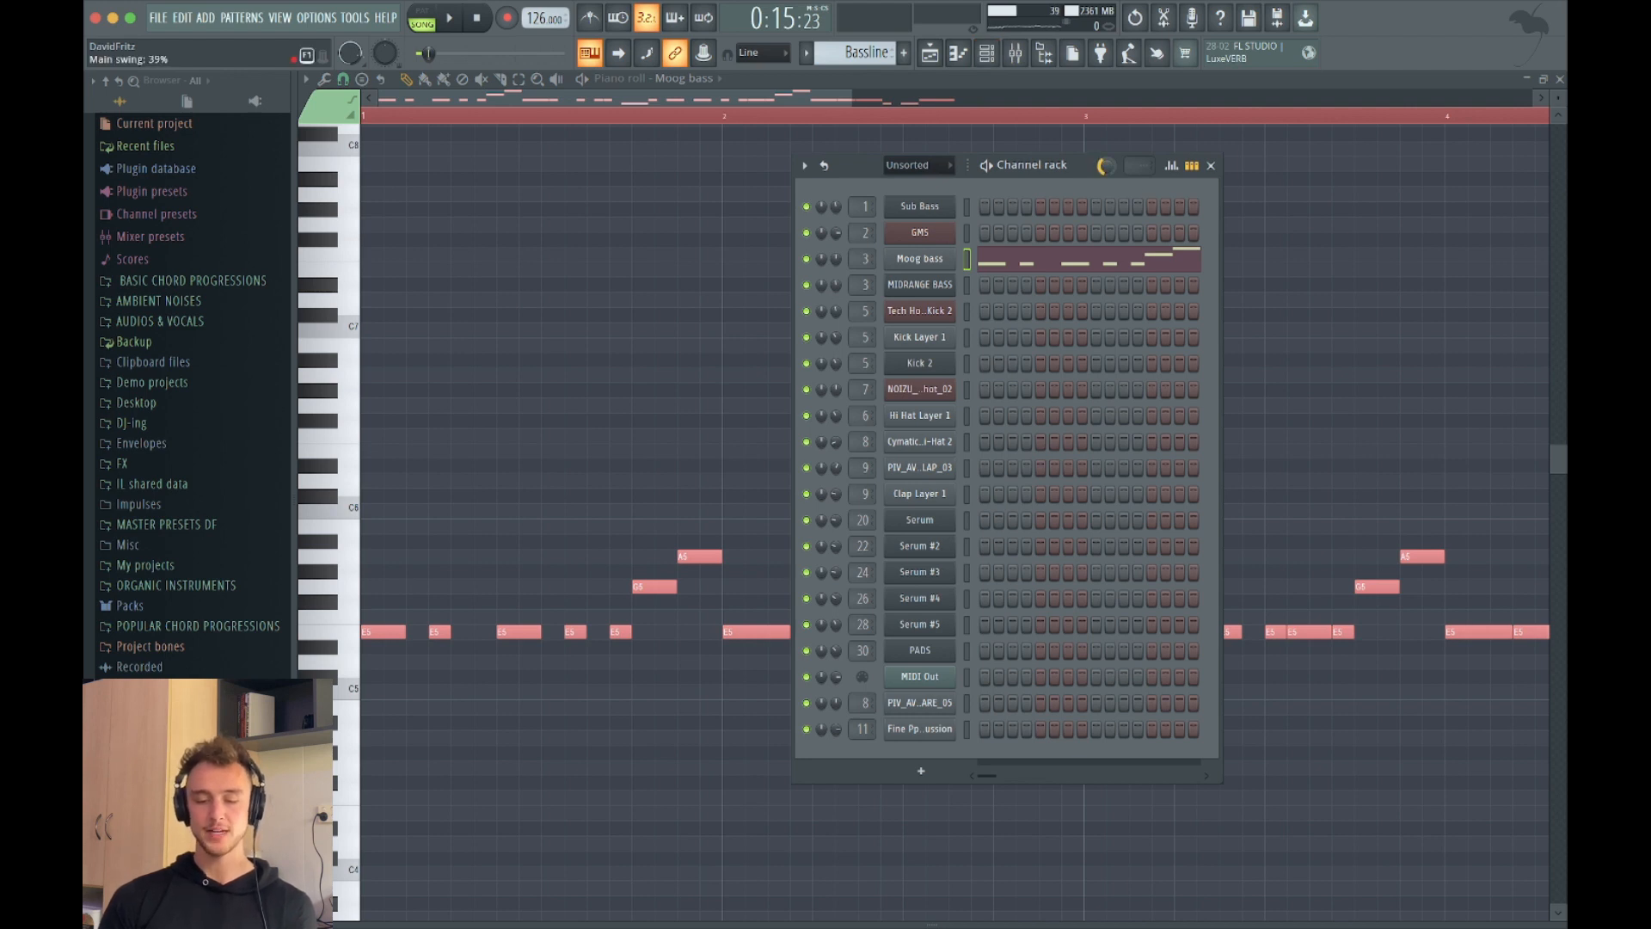
{"action": "key", "text": "F6"}
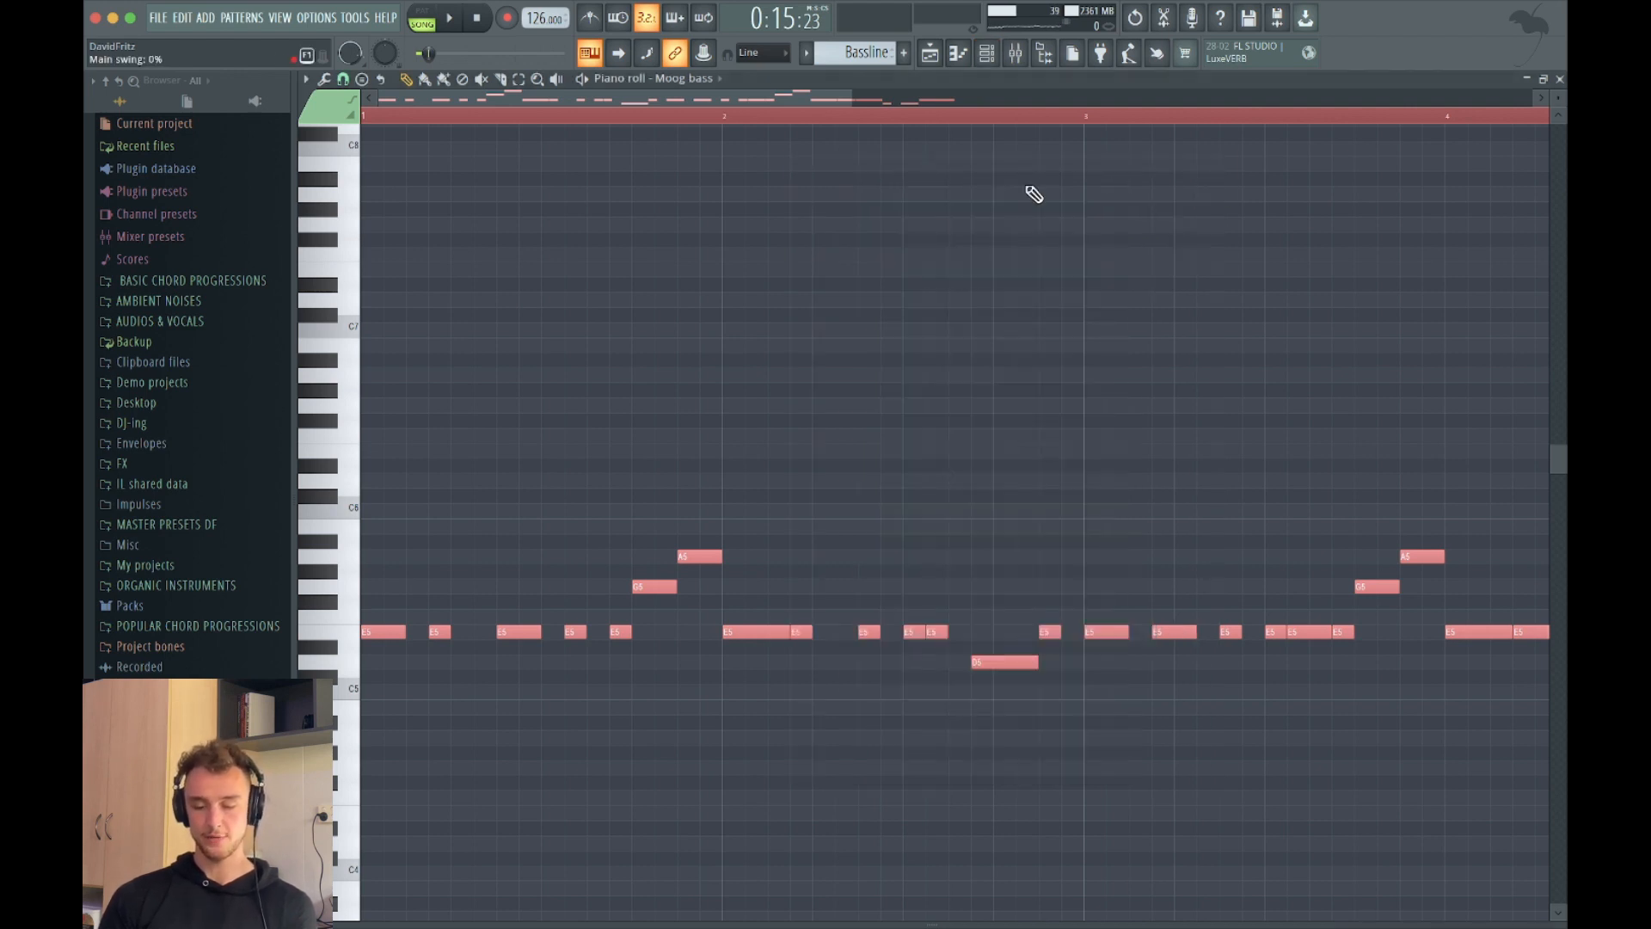
Step: Play the arrangement from the playlist and lower the Hi Hats 2 track volume in the mixer
{"action": "key", "text": "F5"}
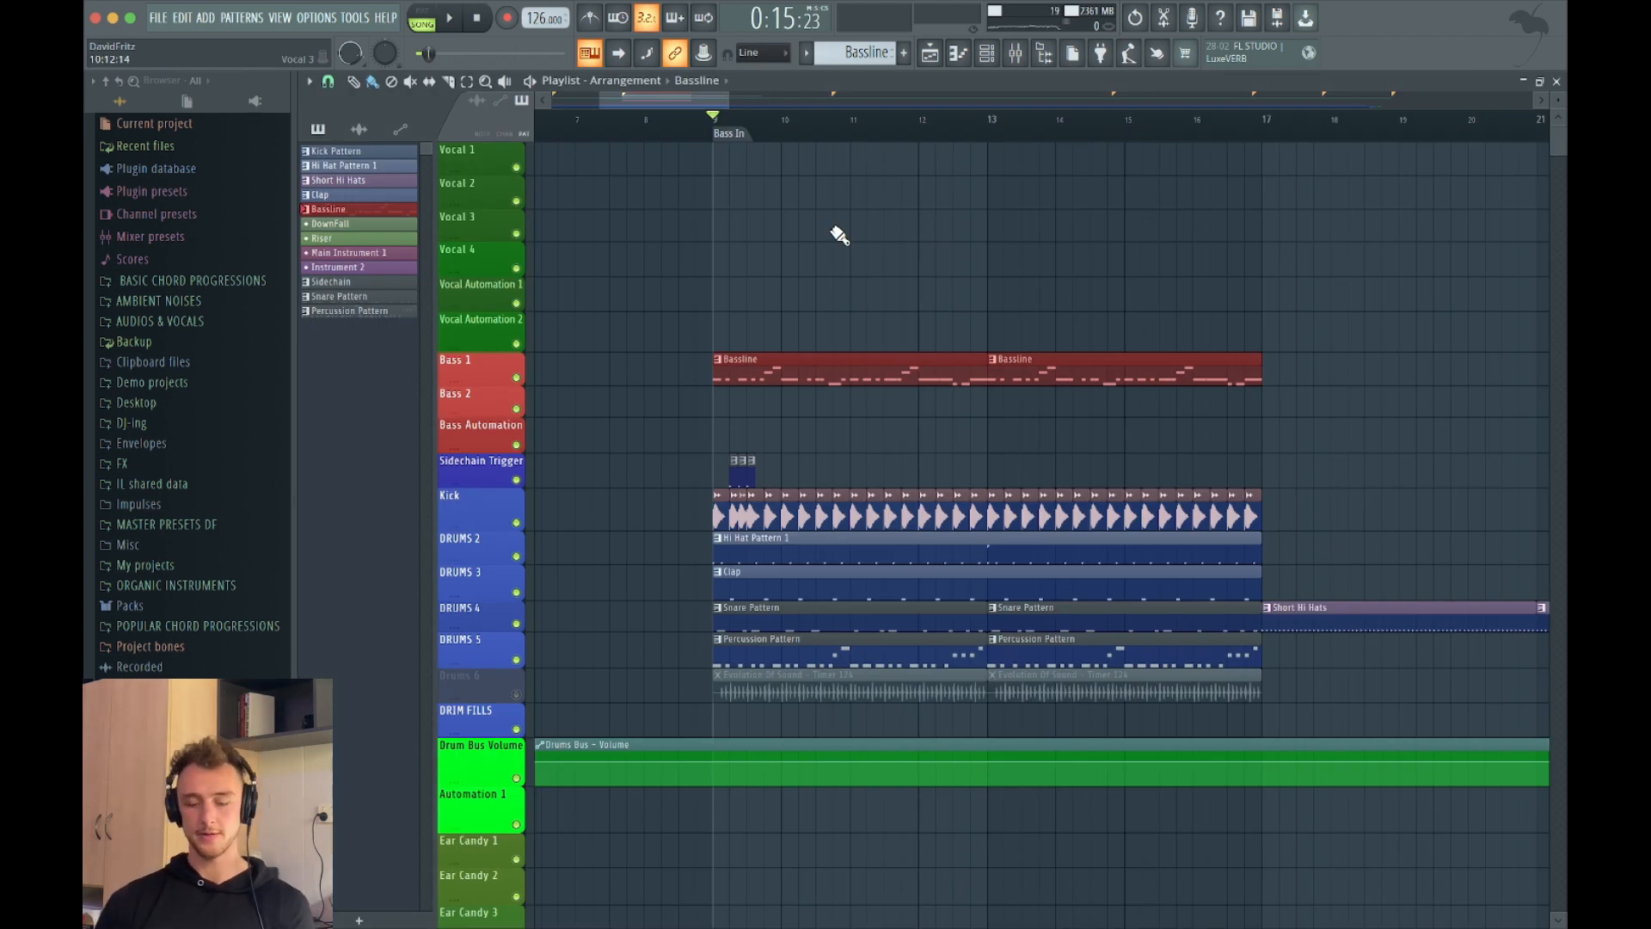
{"action": "key", "text": "space"}
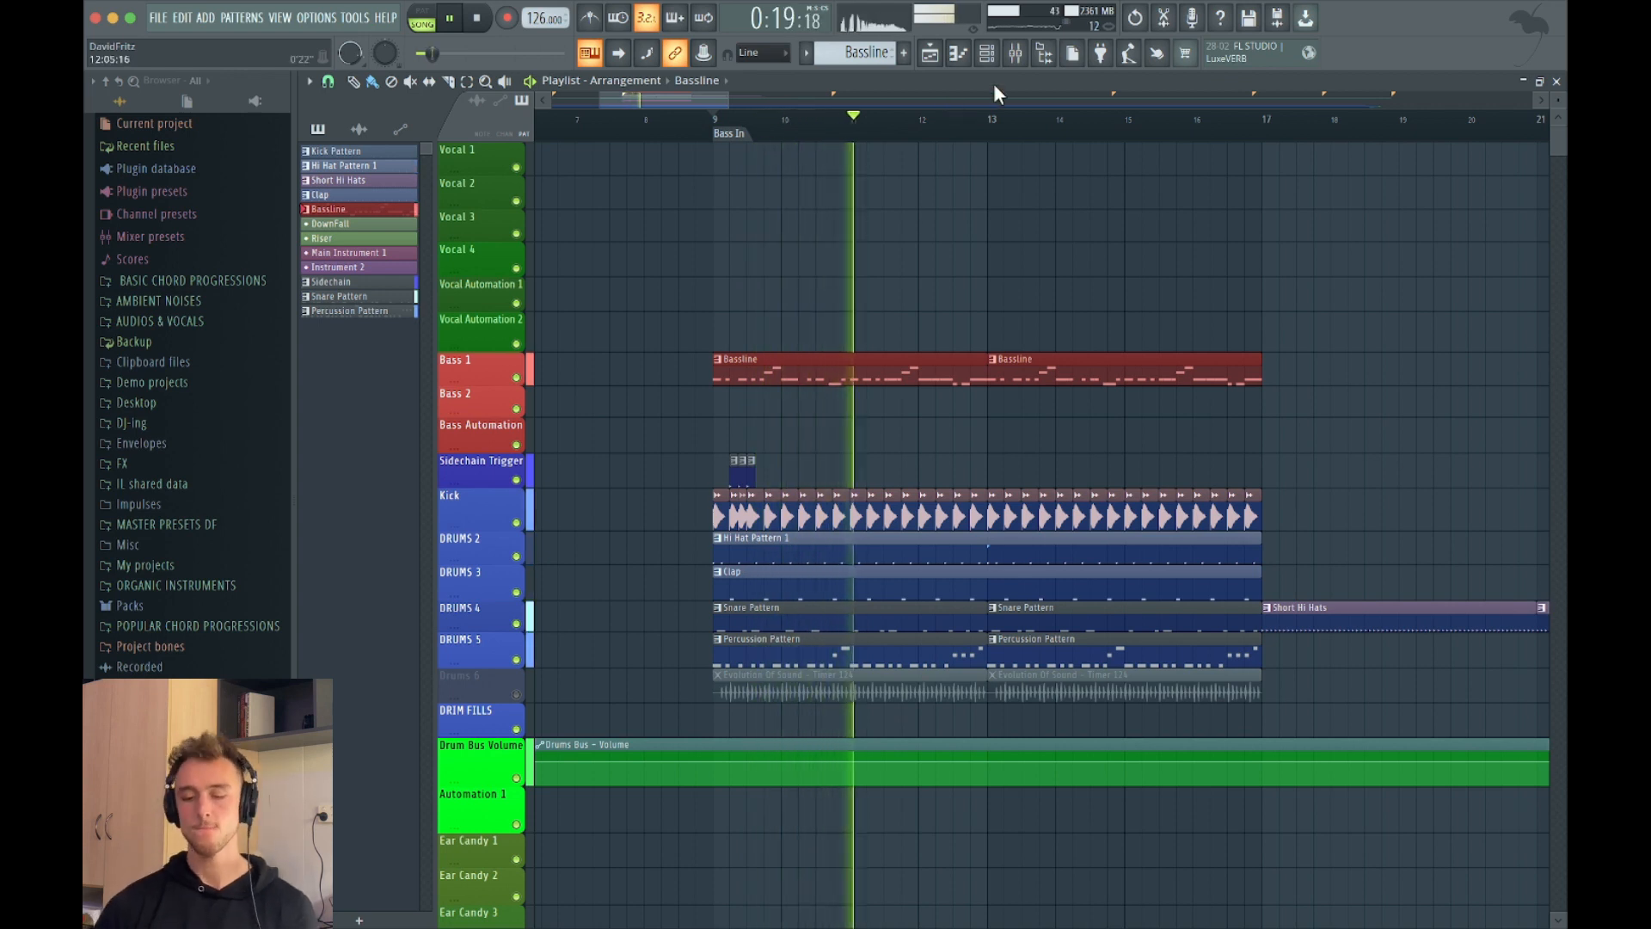
{"action": "key", "text": "F9"}
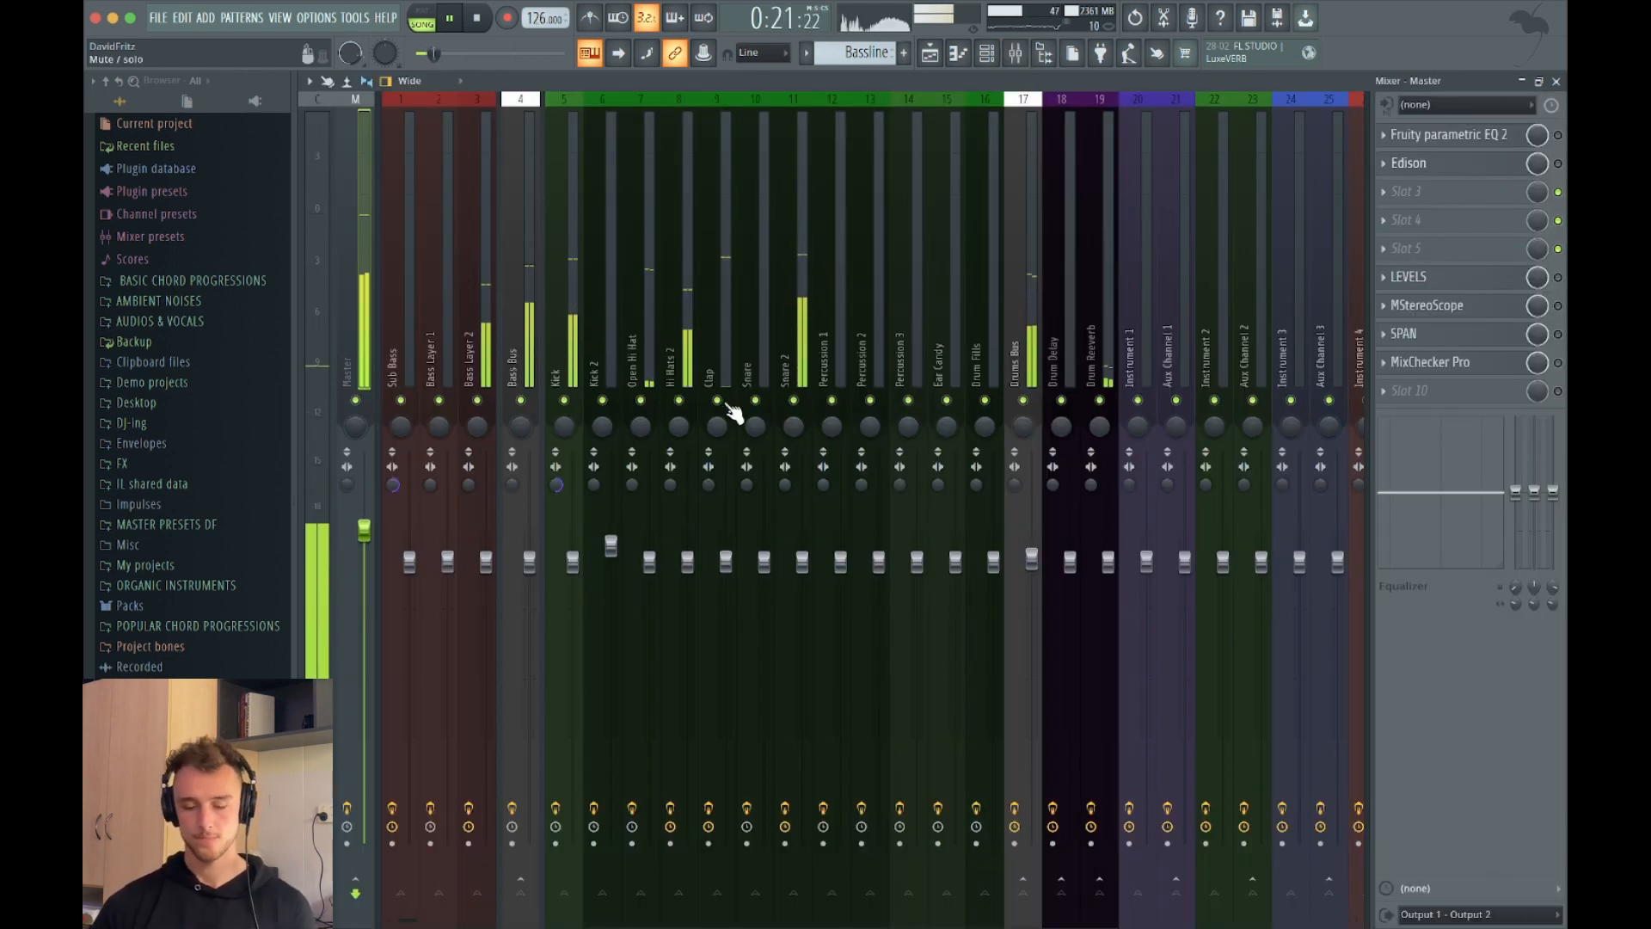
{"action": "left_click", "coordinate": [687, 576]}
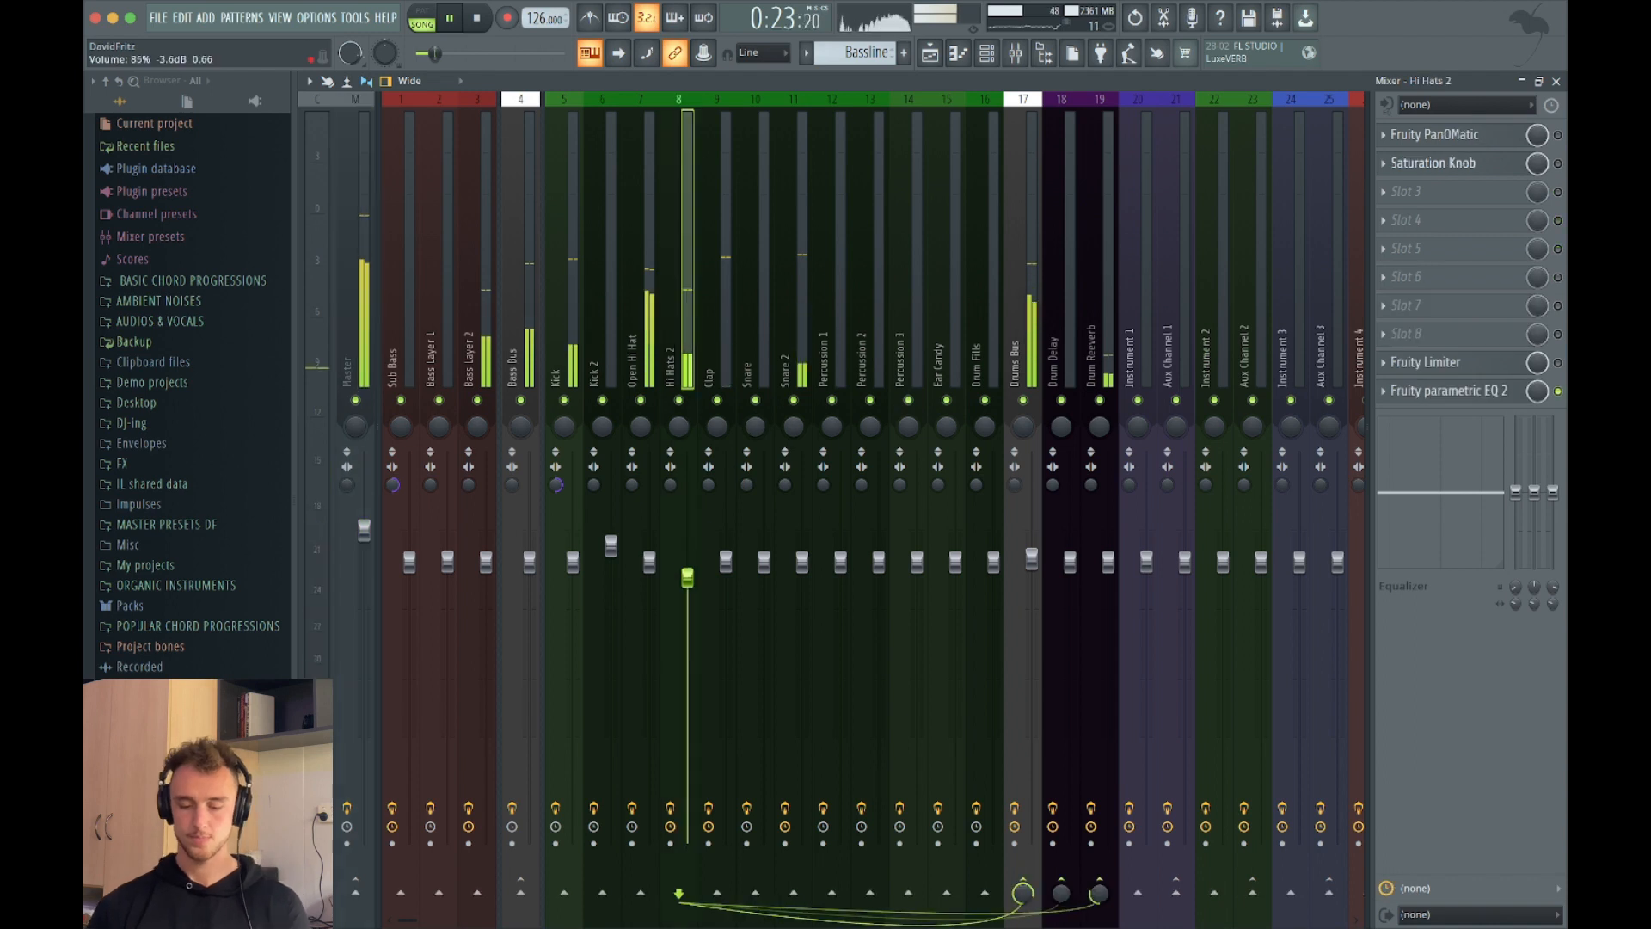
{"action": "left_click_drag", "start_coordinate": [687, 576], "coordinate": [687, 669]}
{"action": "key", "text": "F5"}
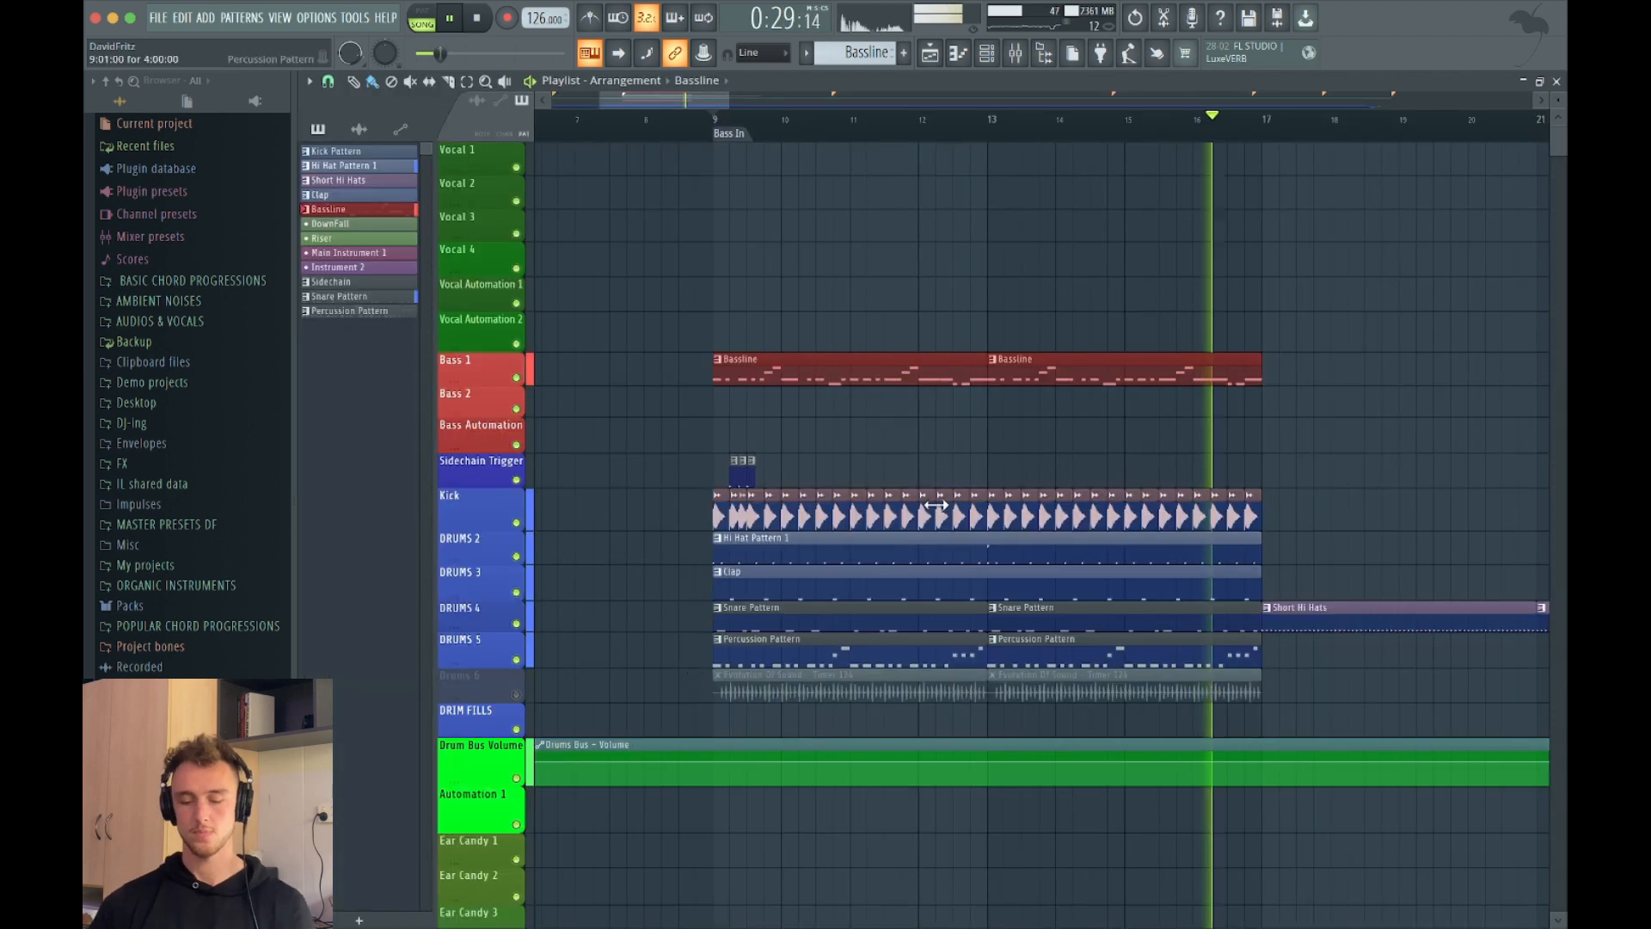
{"action": "key", "text": "space"}
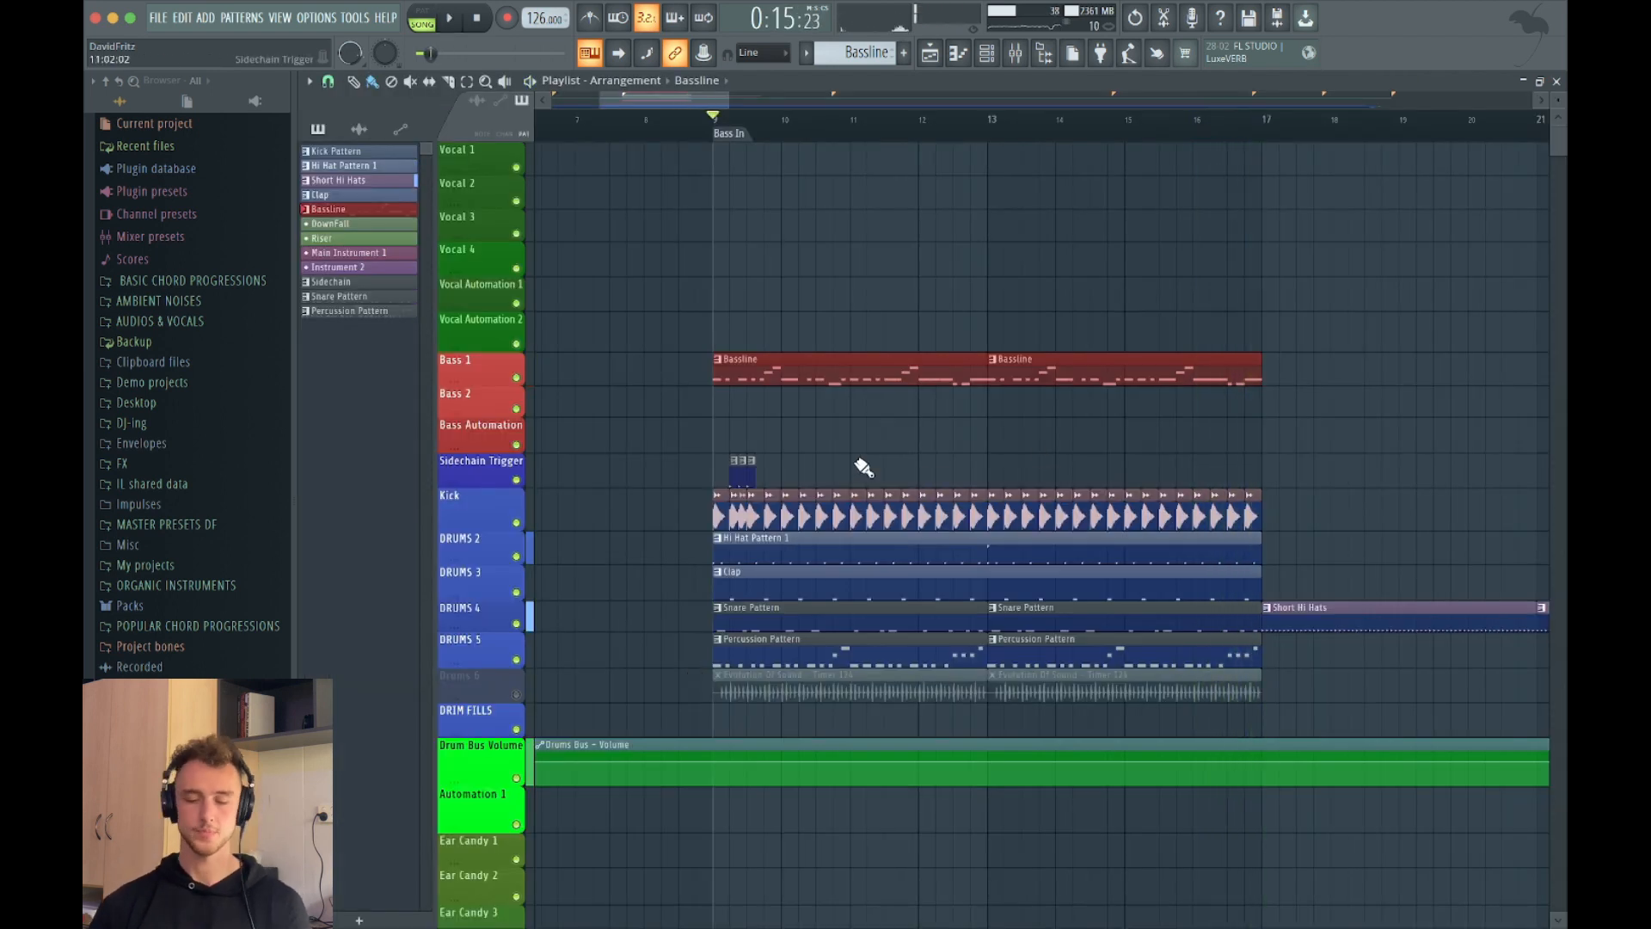
Step: Make the Percussion Pattern the active pattern from its playlist clip and show it in the channel rack
{"action": "left_click", "coordinate": [997, 57]}
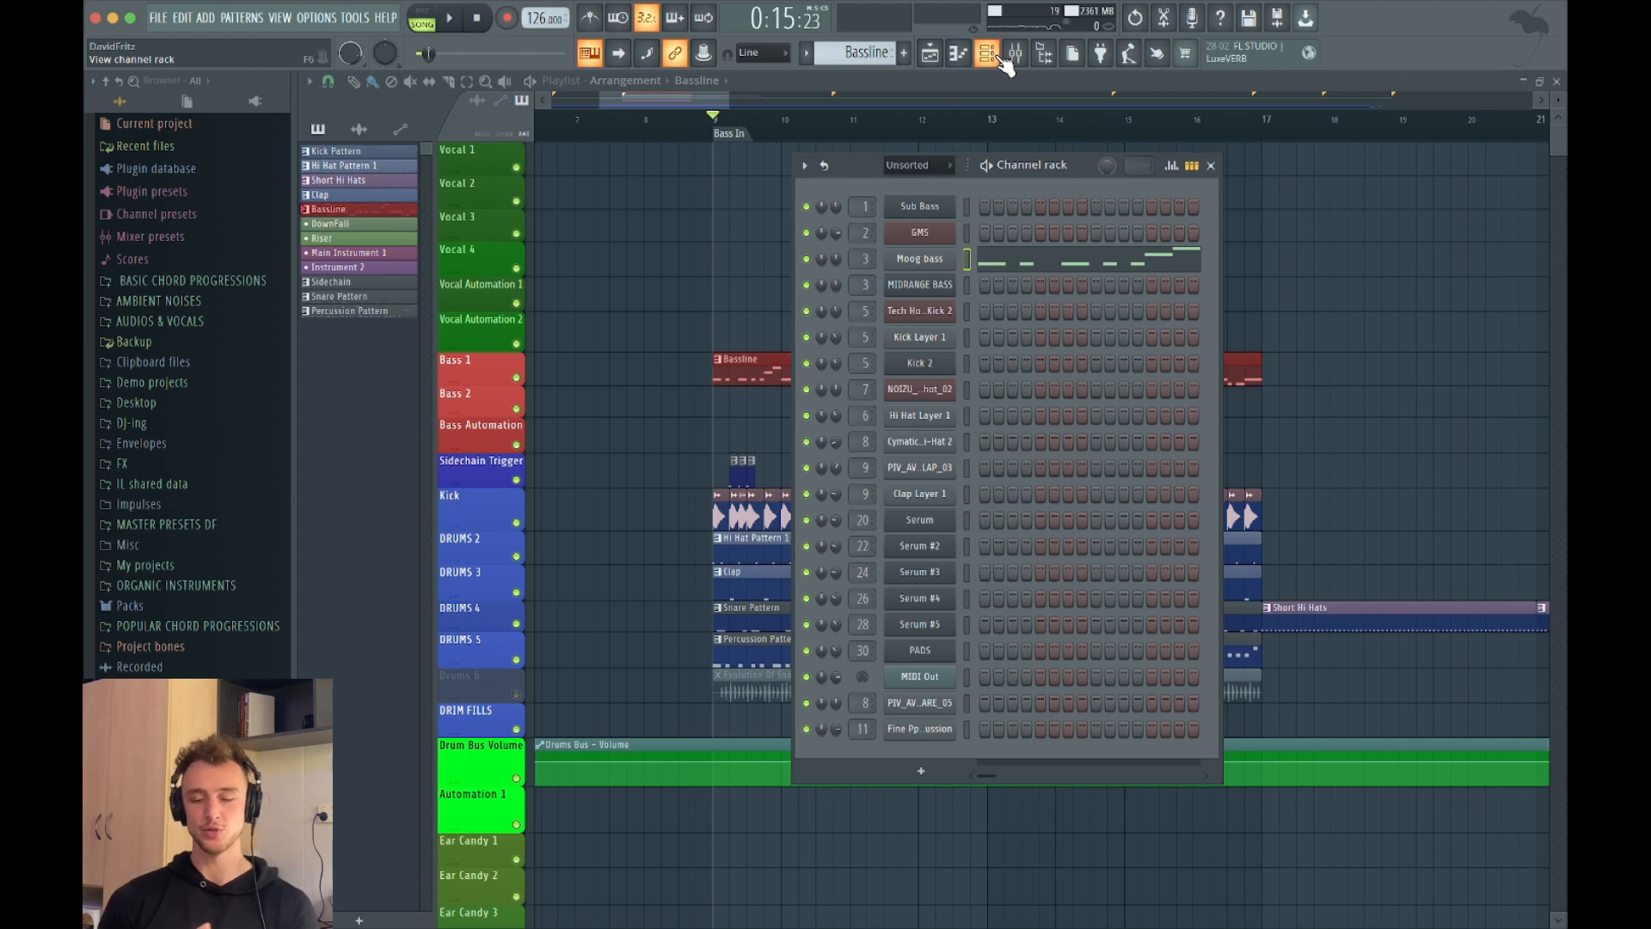
{"action": "left_click", "coordinate": [1000, 59]}
{"action": "scroll", "coordinate": [778, 378], "scroll_direction": "up", "scroll_amount": 3}
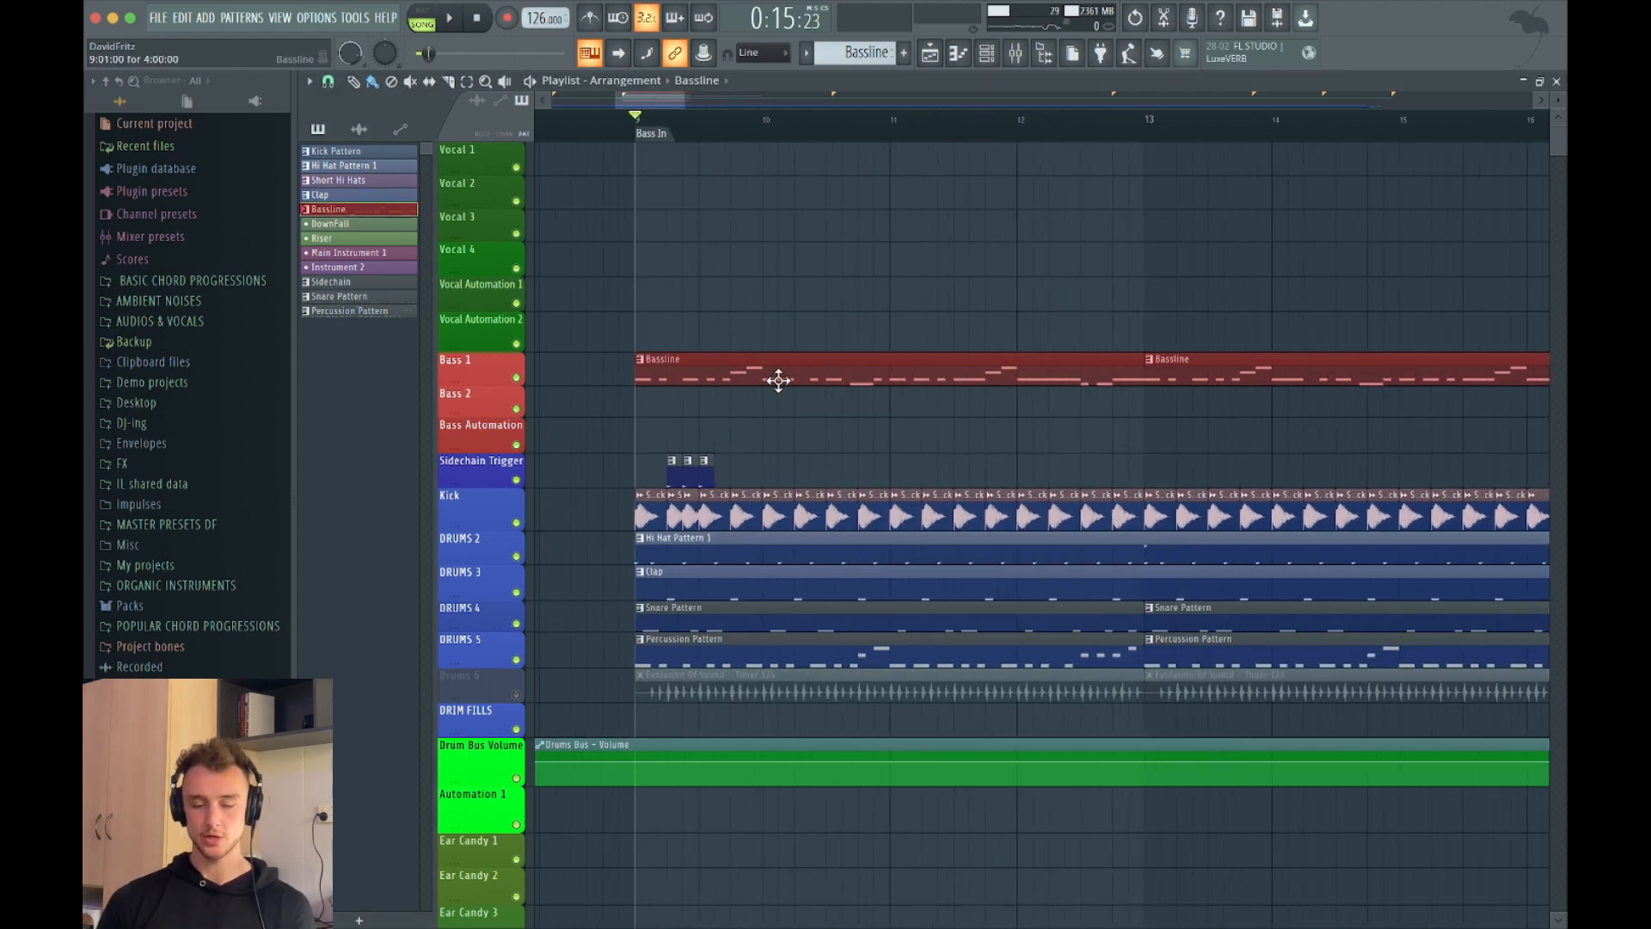
{"action": "left_click", "coordinate": [734, 591]}
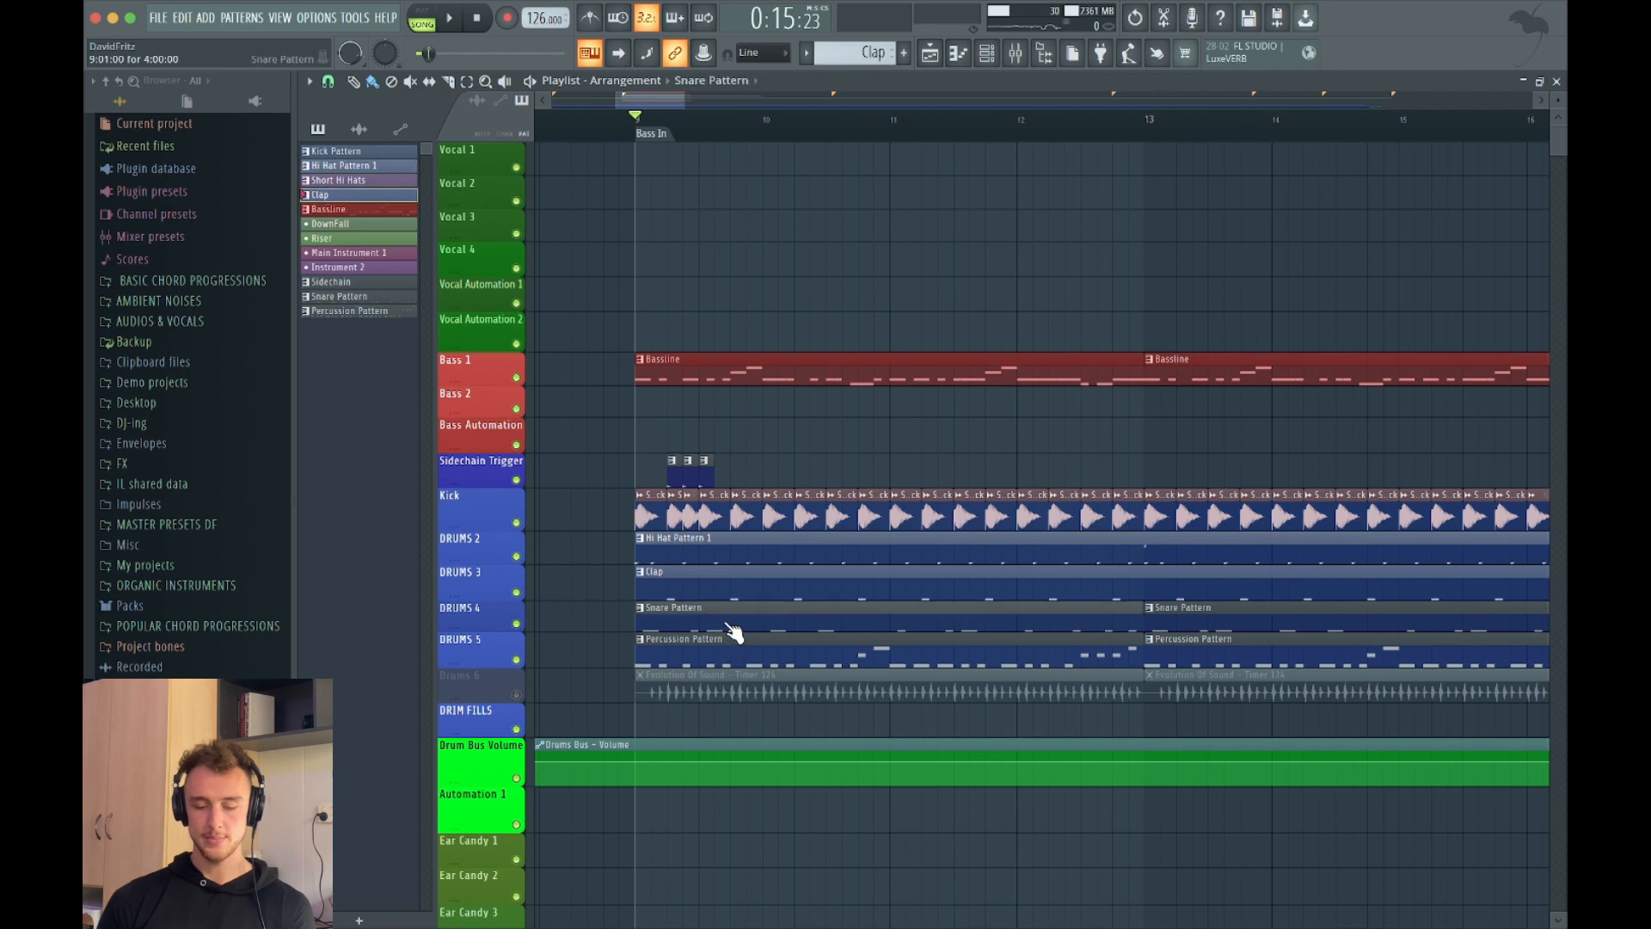
{"action": "left_click", "coordinate": [734, 641]}
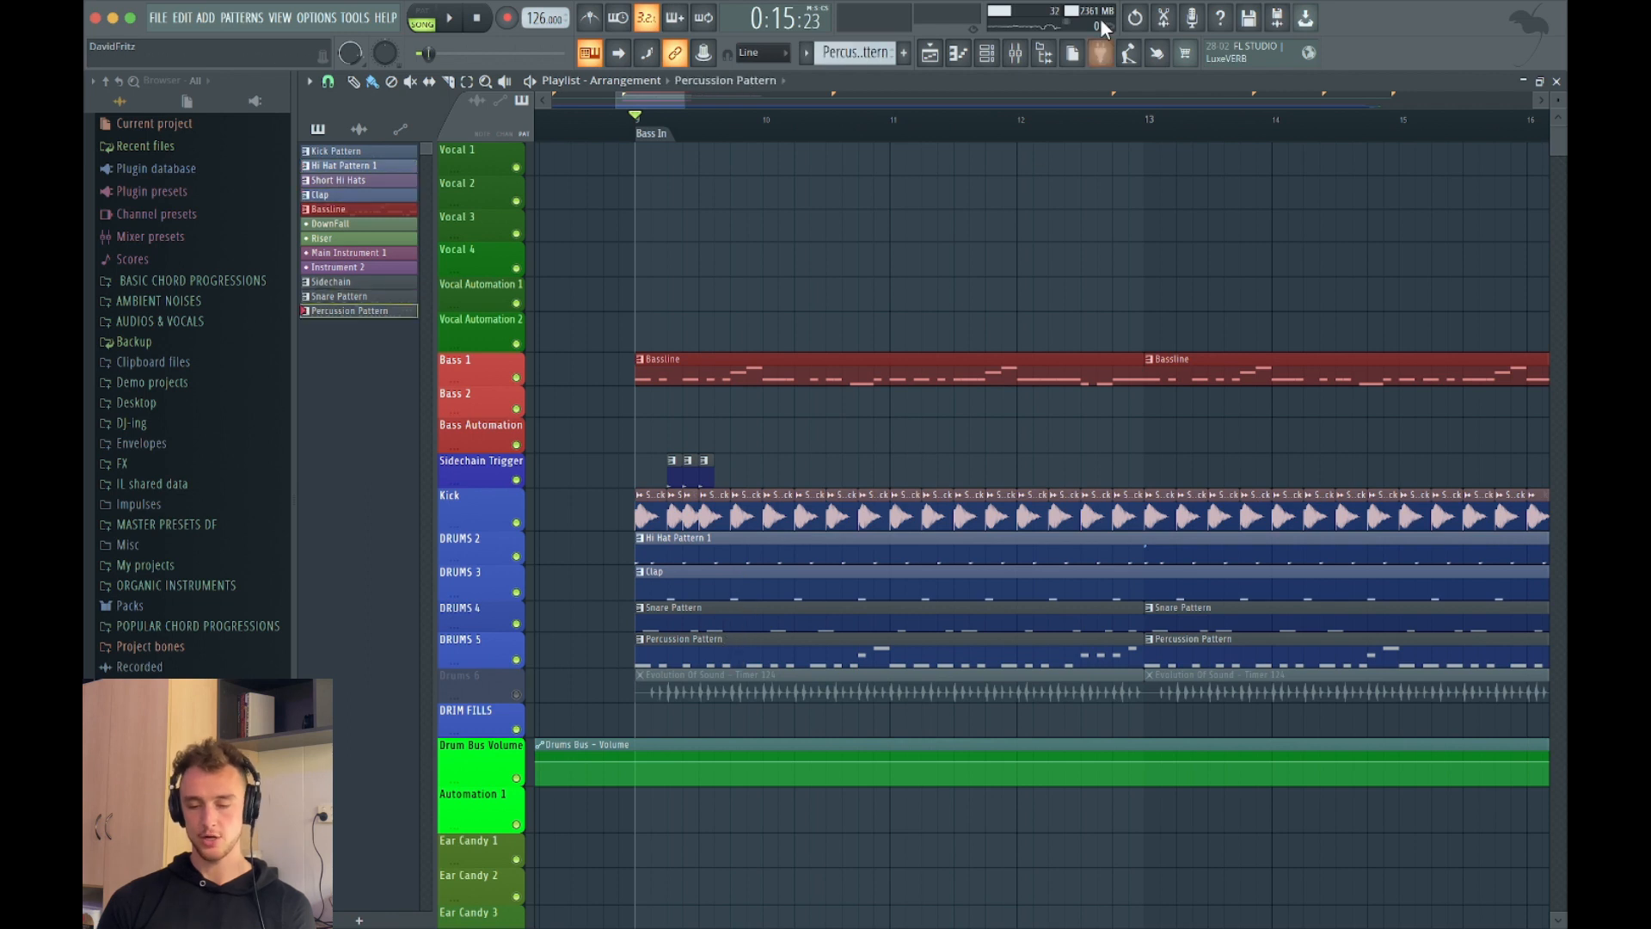
{"action": "left_click", "coordinate": [991, 55]}
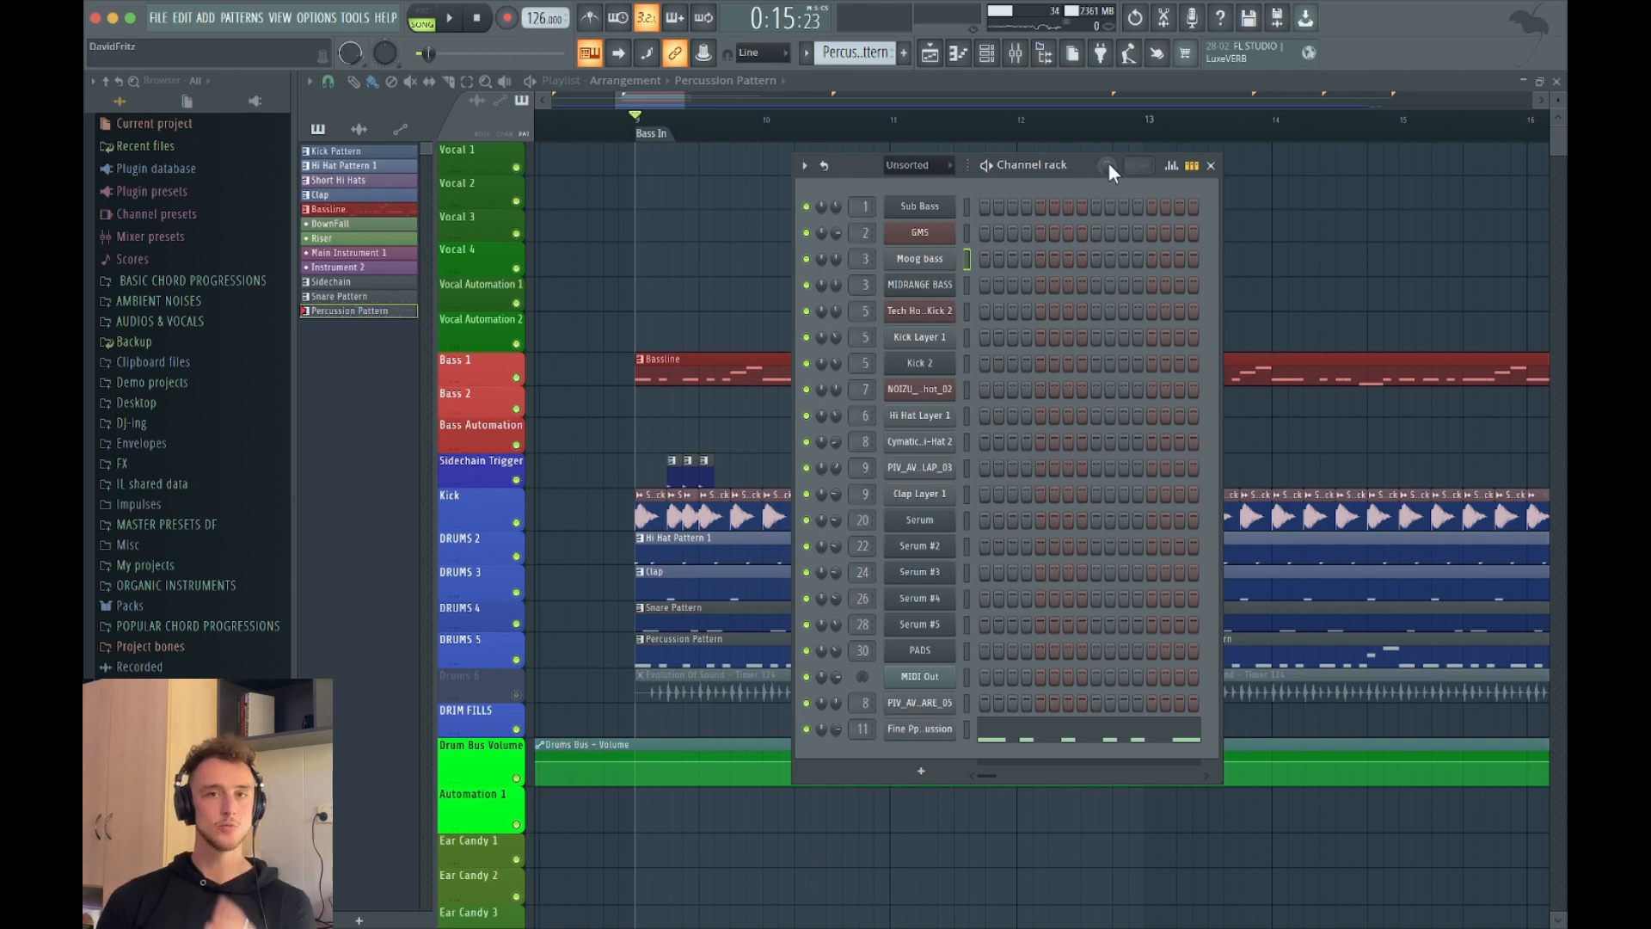
Step: Play the arrangement with the main swing set to about 42%
{"action": "key", "text": "space"}
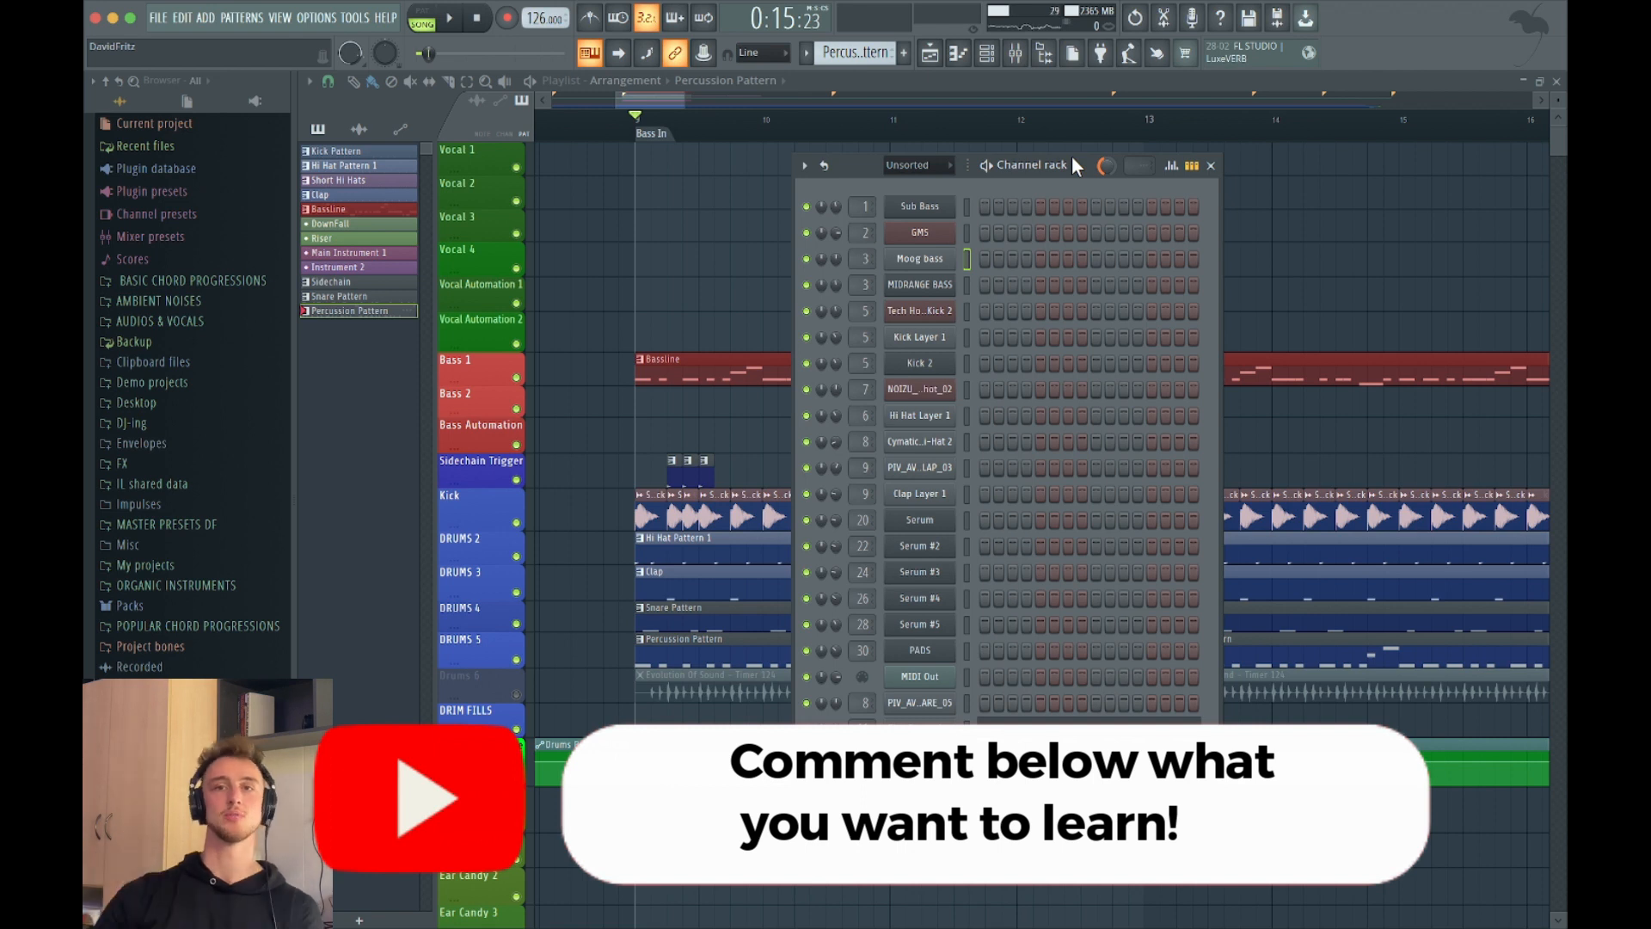
{"action": "key", "text": "space"}
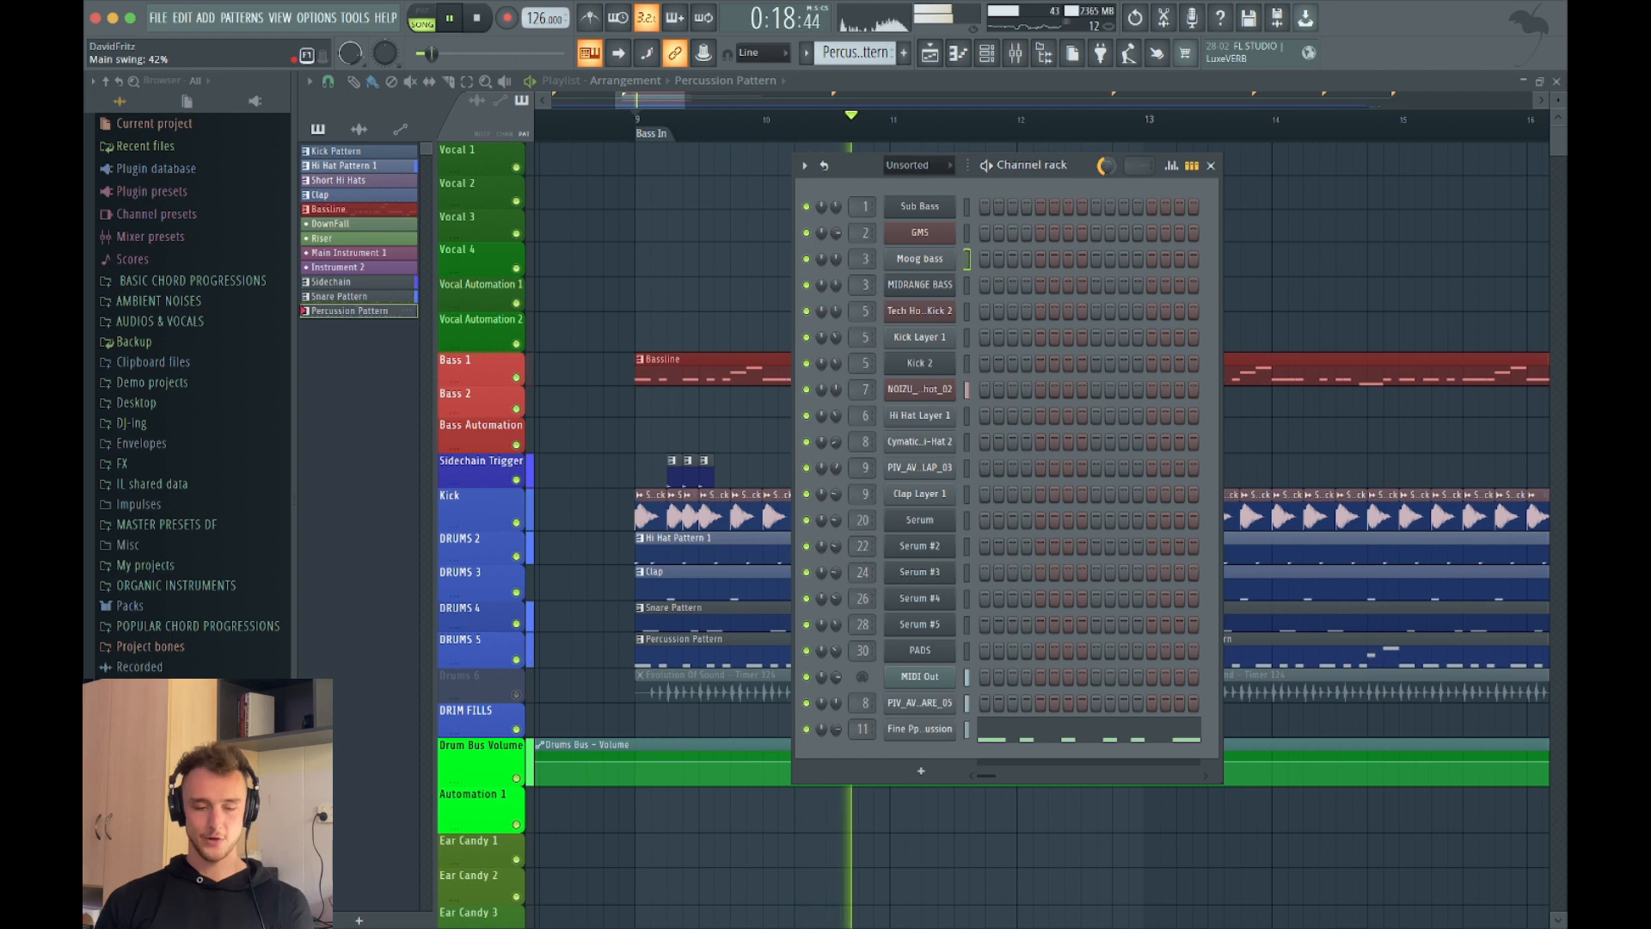
{"action": "key", "text": "space"}
Step: Raise the main swing to 100% and play the arrangement to hear the exaggerated groove
{"action": "left_click_drag", "start_coordinate": [1096, 167], "coordinate": [1097, 131]}
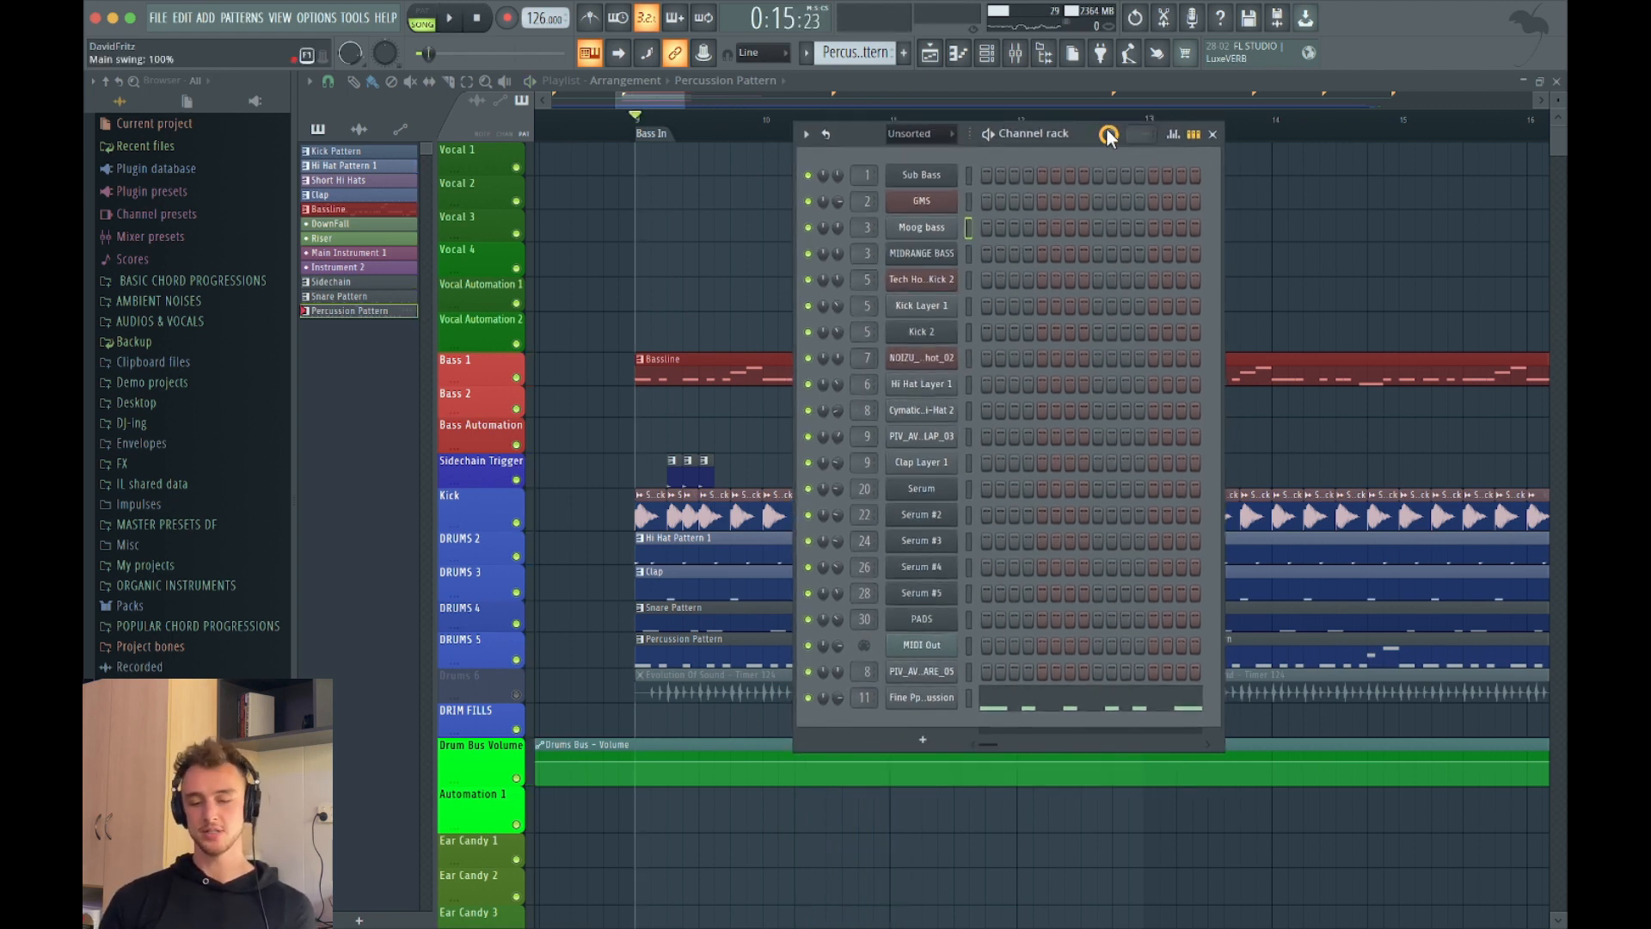
{"action": "key", "text": "space"}
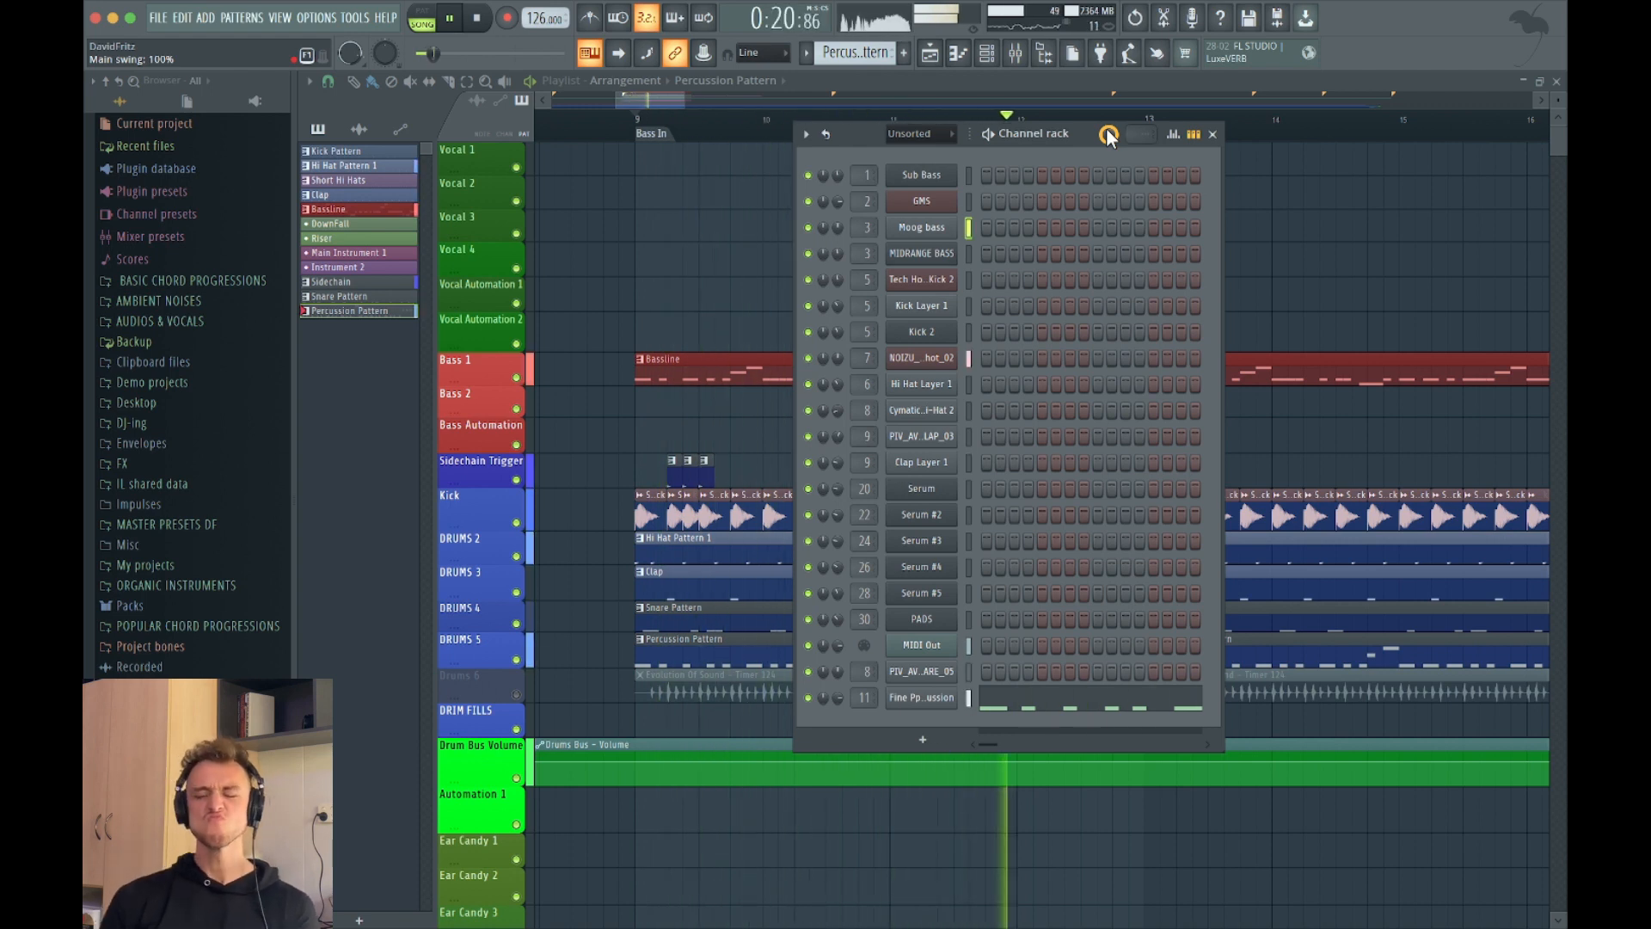
{"action": "key", "text": "space"}
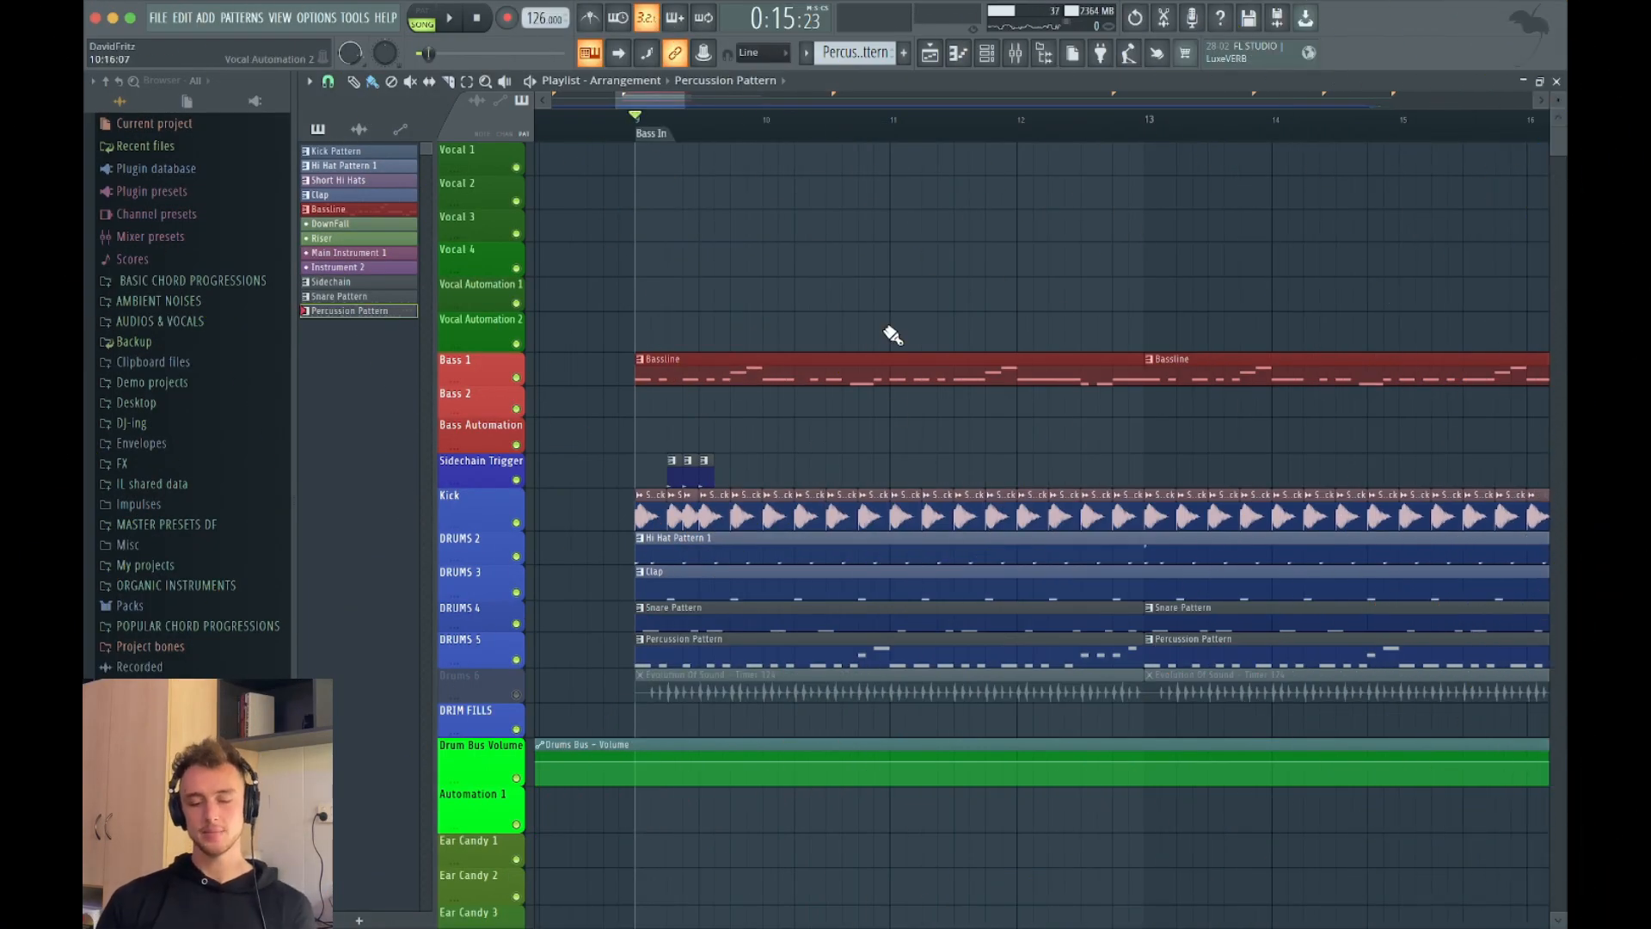
Step: Set the main swing to about 43% and open the Bassline clip in the piano roll
{"action": "left_click", "coordinate": [987, 53]}
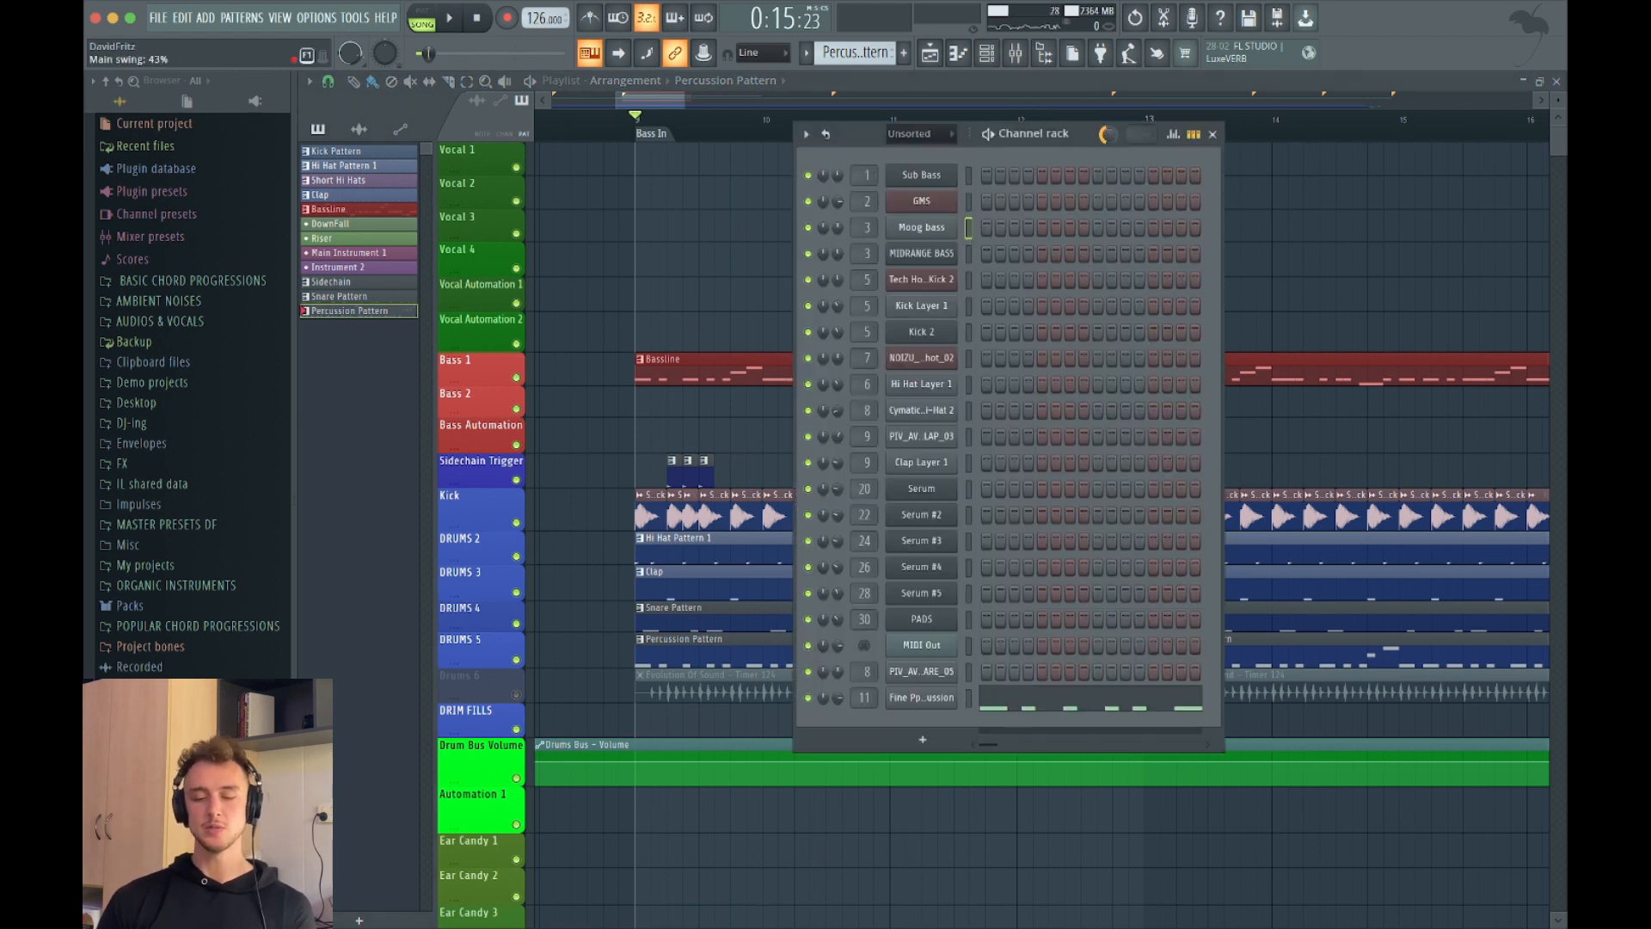
{"action": "double_click", "coordinate": [663, 371]}
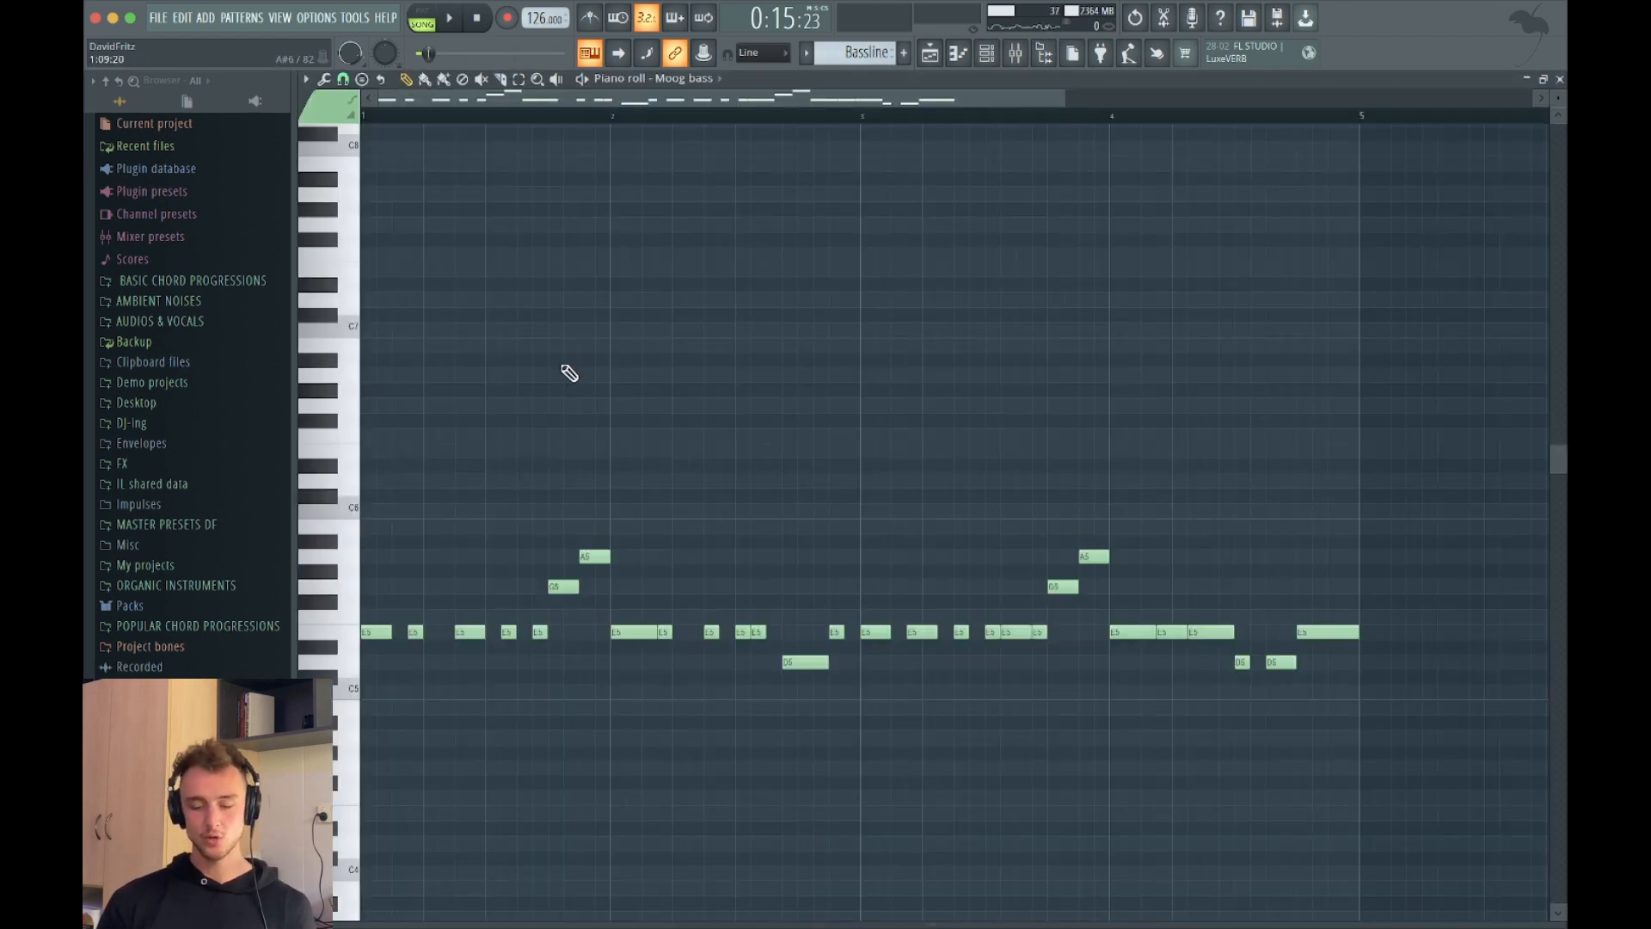
{"action": "scroll", "coordinate": [550, 396], "scroll_direction": "down", "scroll_amount": 2}
{"action": "scroll", "coordinate": [535, 421], "scroll_direction": "up", "scroll_amount": 2, "text": "ctrl"}
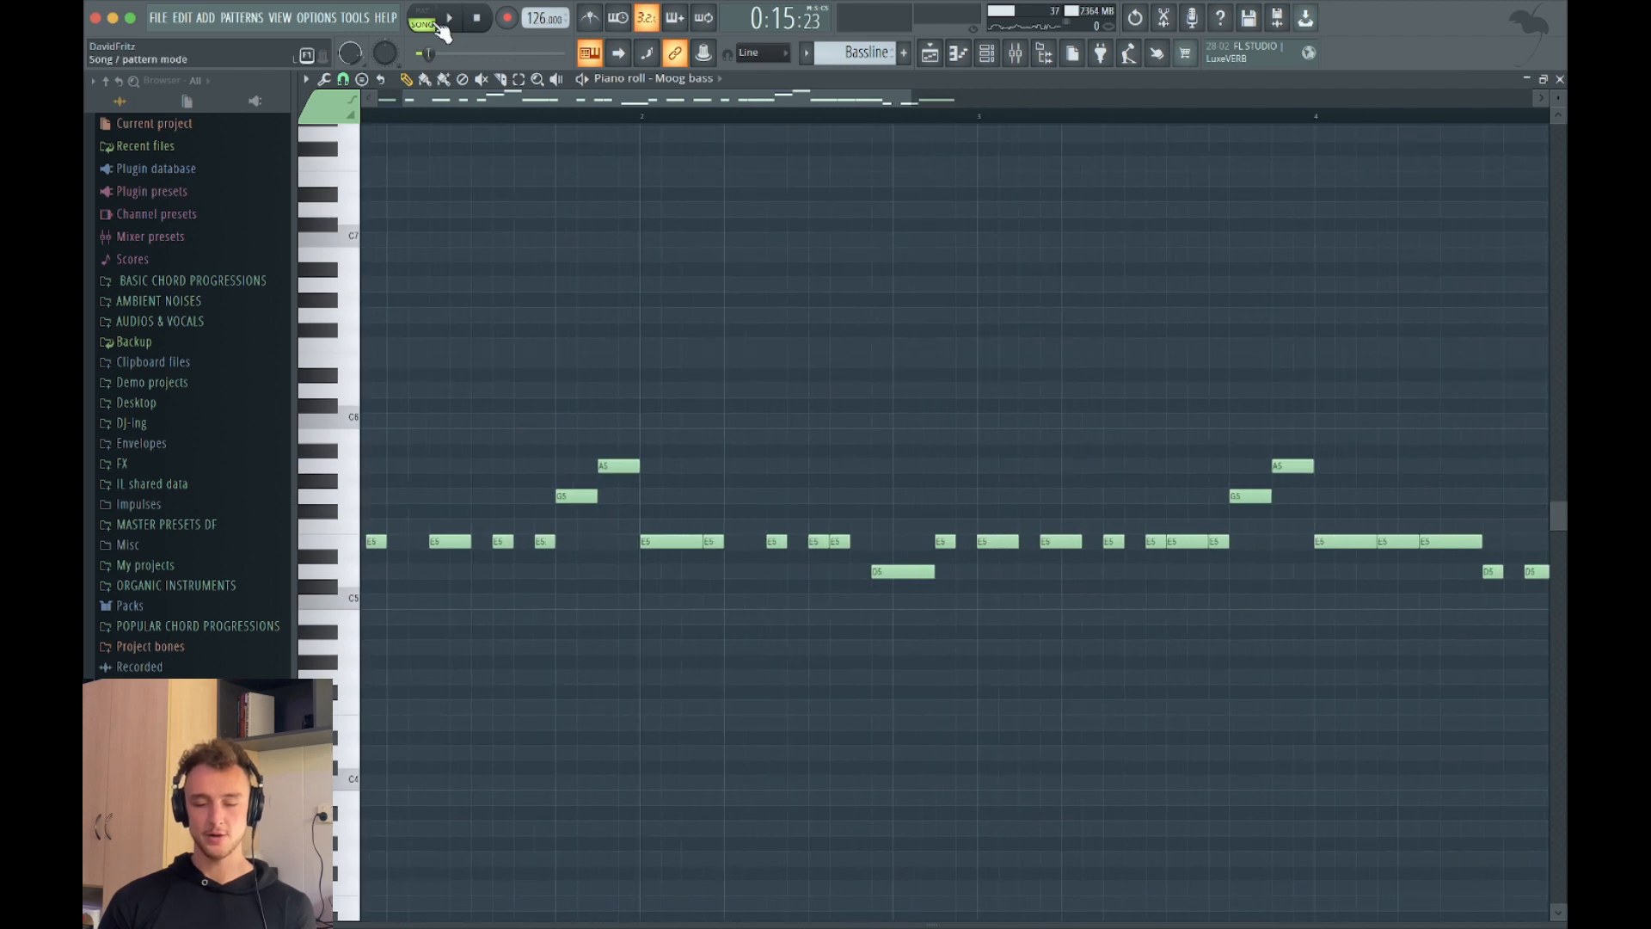
Step: Switch playback to pattern mode and listen to the Bassline pattern on its own
{"action": "left_click", "coordinate": [440, 26]}
{"action": "key", "text": "space"}
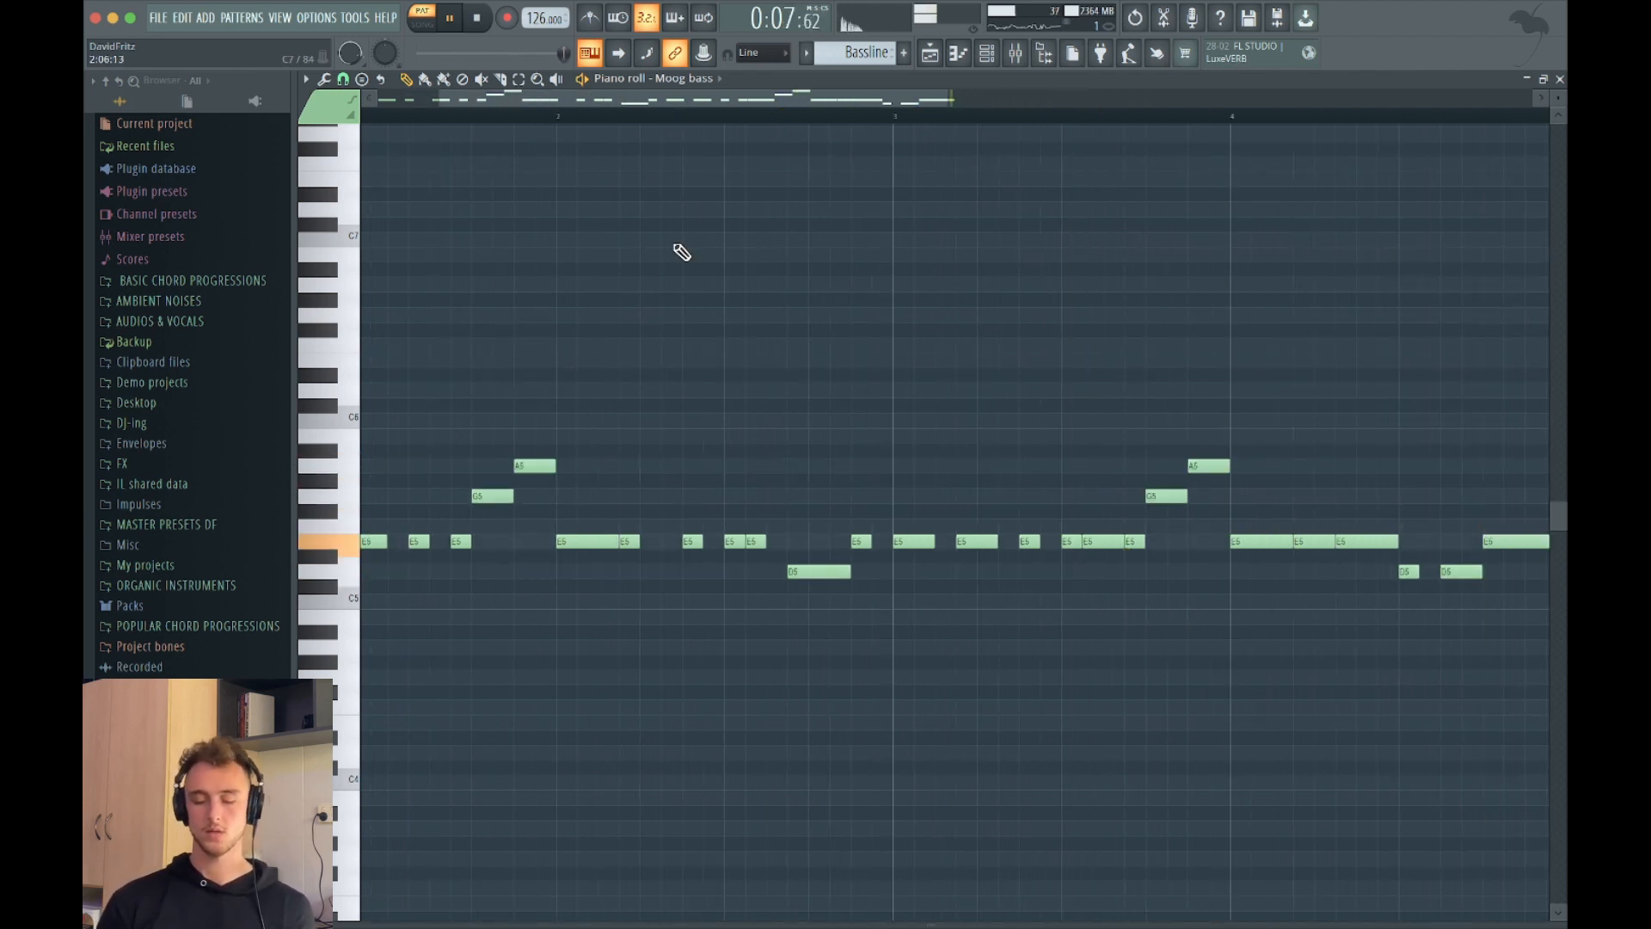
{"action": "key", "text": "space"}
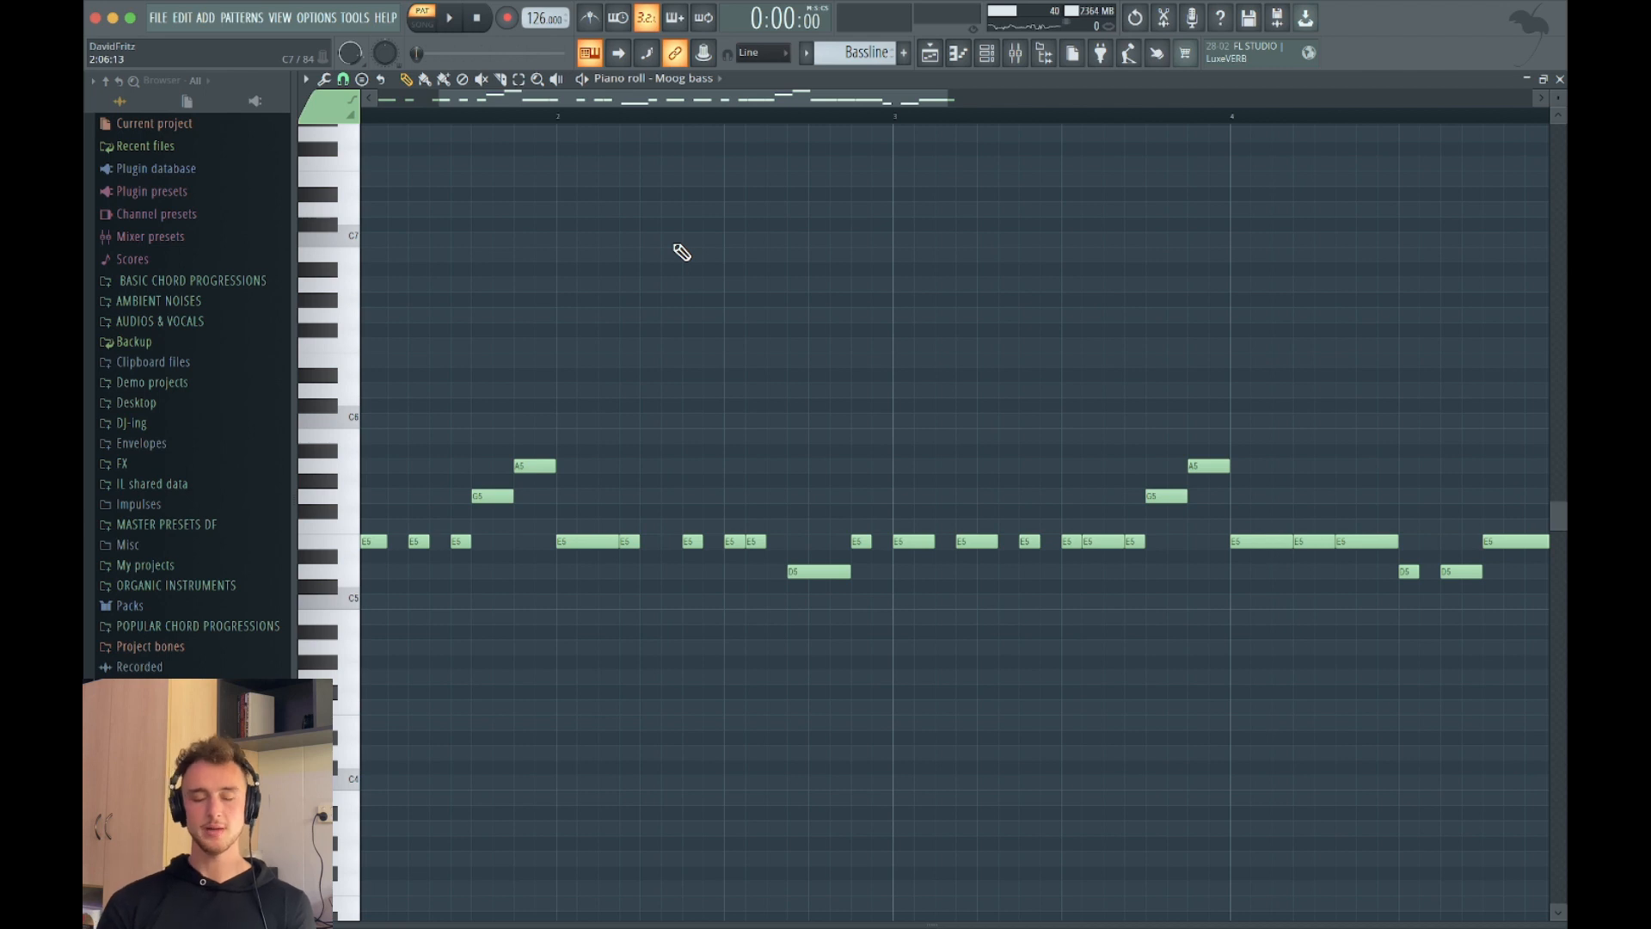
Step: Select all Bassline notes, bring up the quantizer for them and load the Swing 50% groove template
{"action": "key", "text": "ctrl+a"}
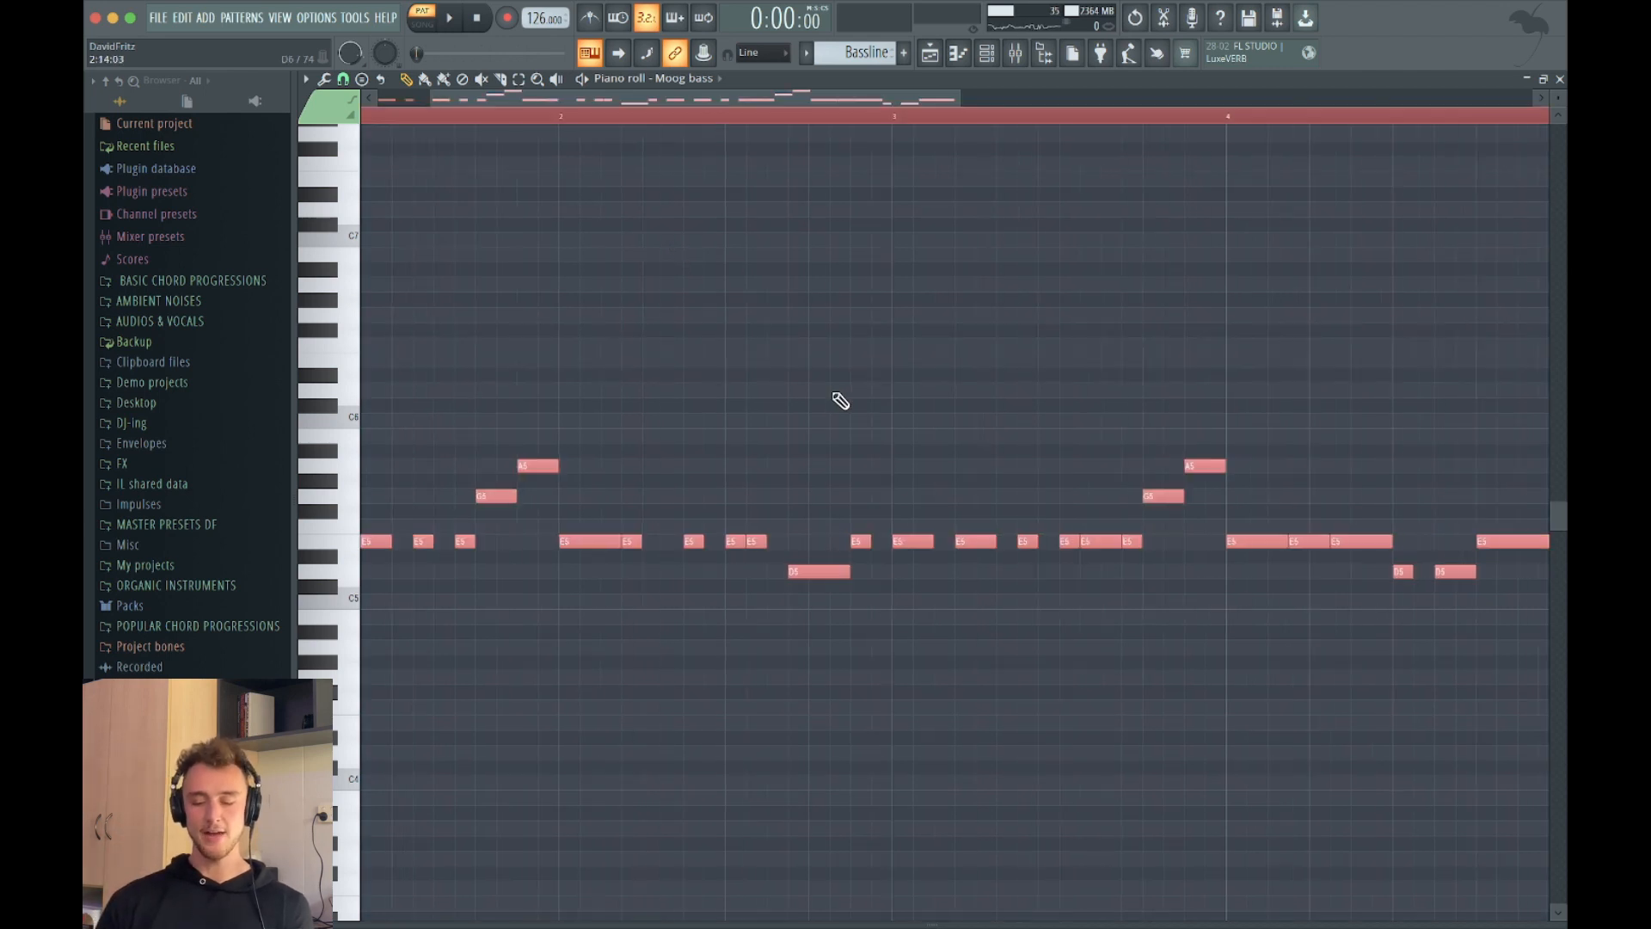
{"action": "scroll", "coordinate": [840, 400], "scroll_direction": "down", "scroll_amount": 1}
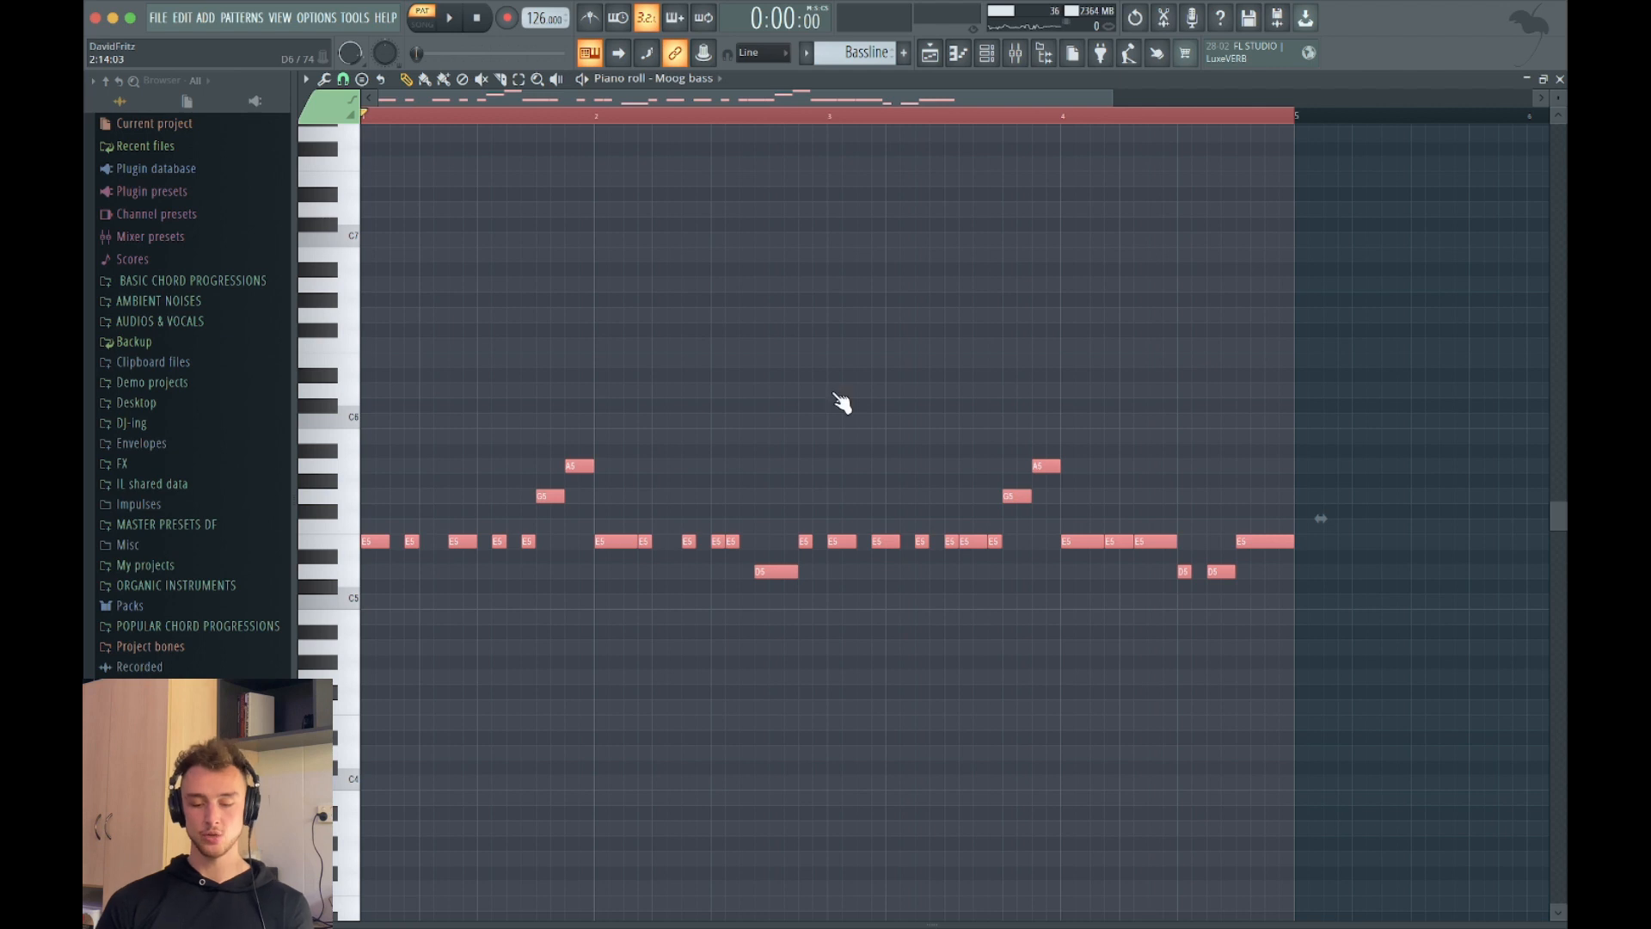
{"action": "key", "text": "alt+q"}
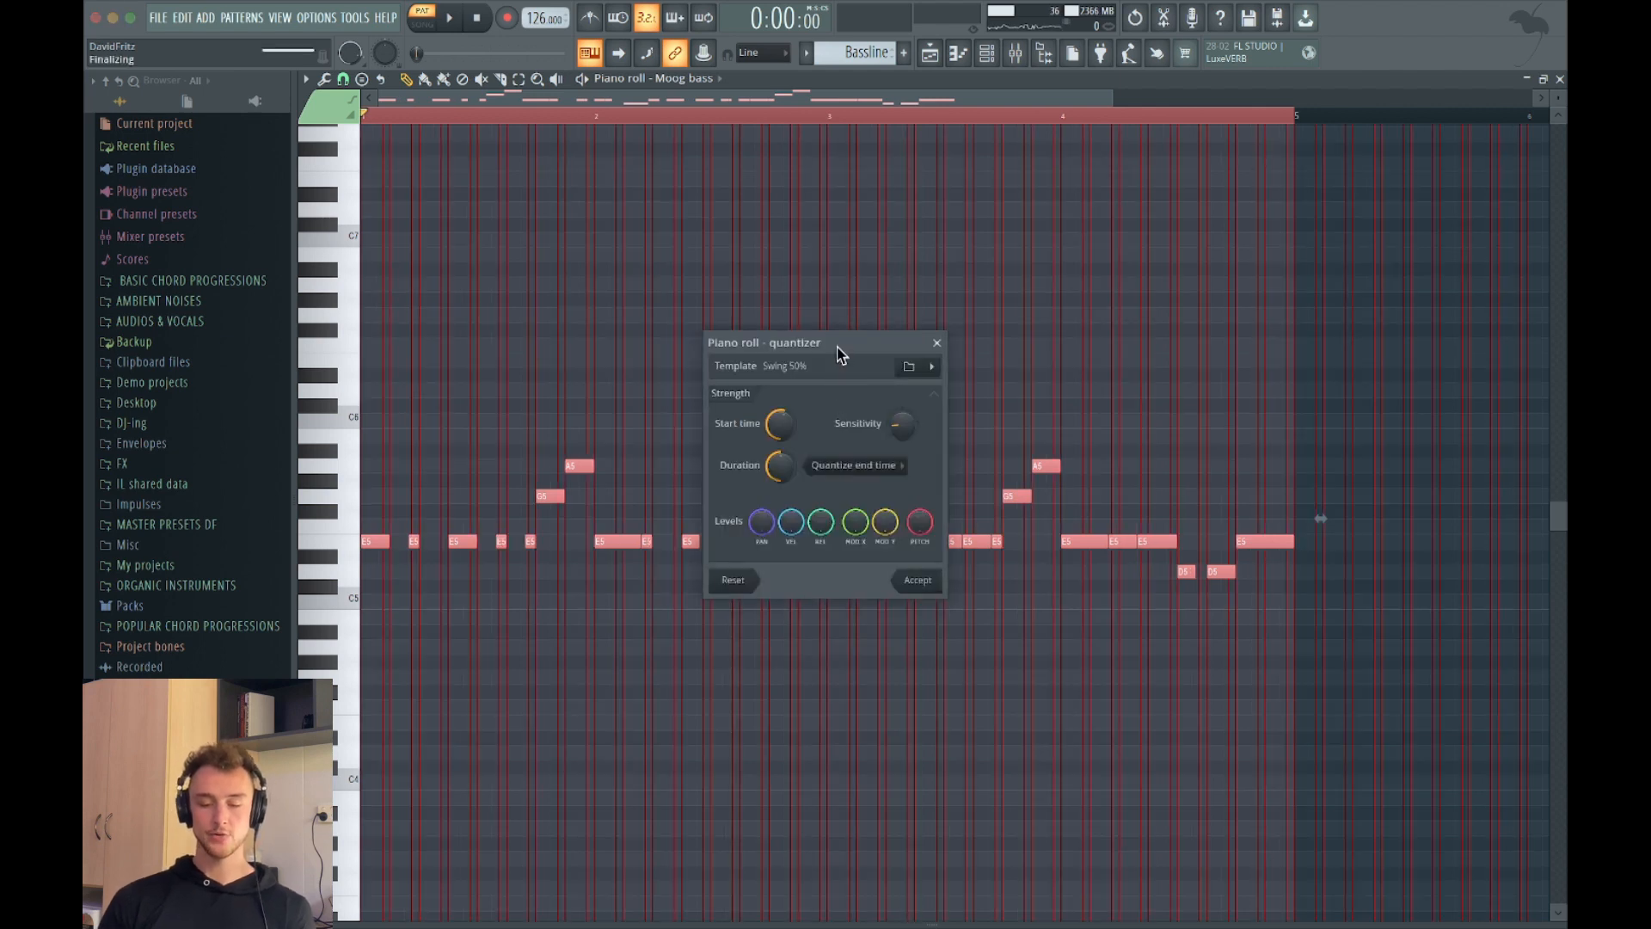
{"action": "left_click_drag", "start_coordinate": [838, 353], "coordinate": [745, 245]}
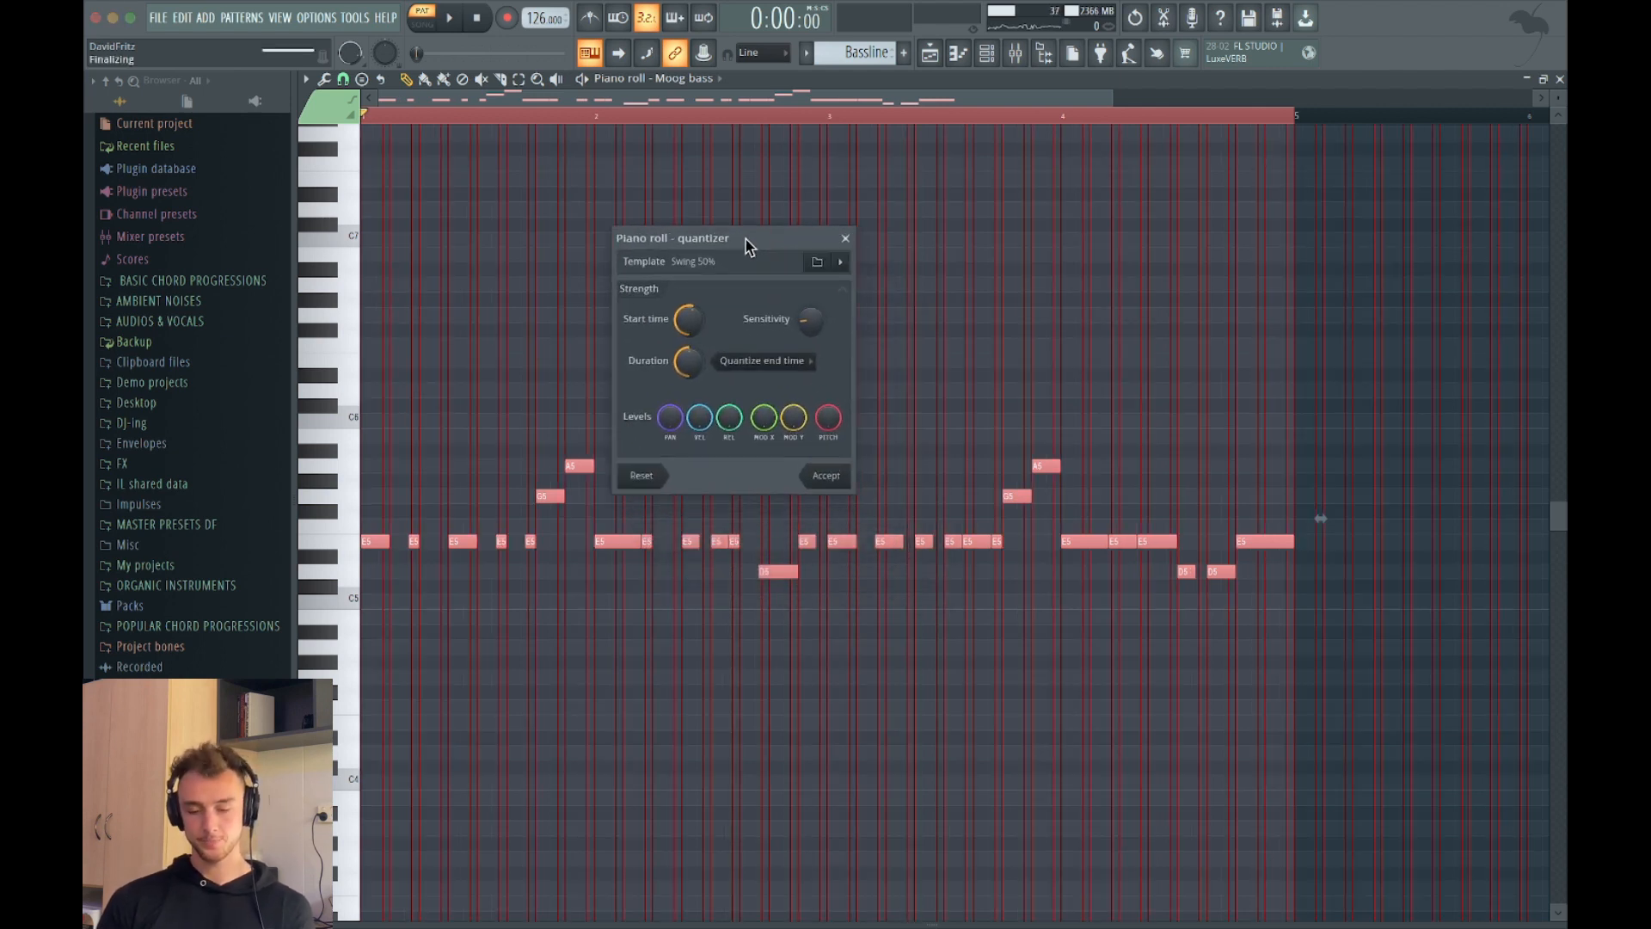
{"action": "left_click", "coordinate": [839, 261]}
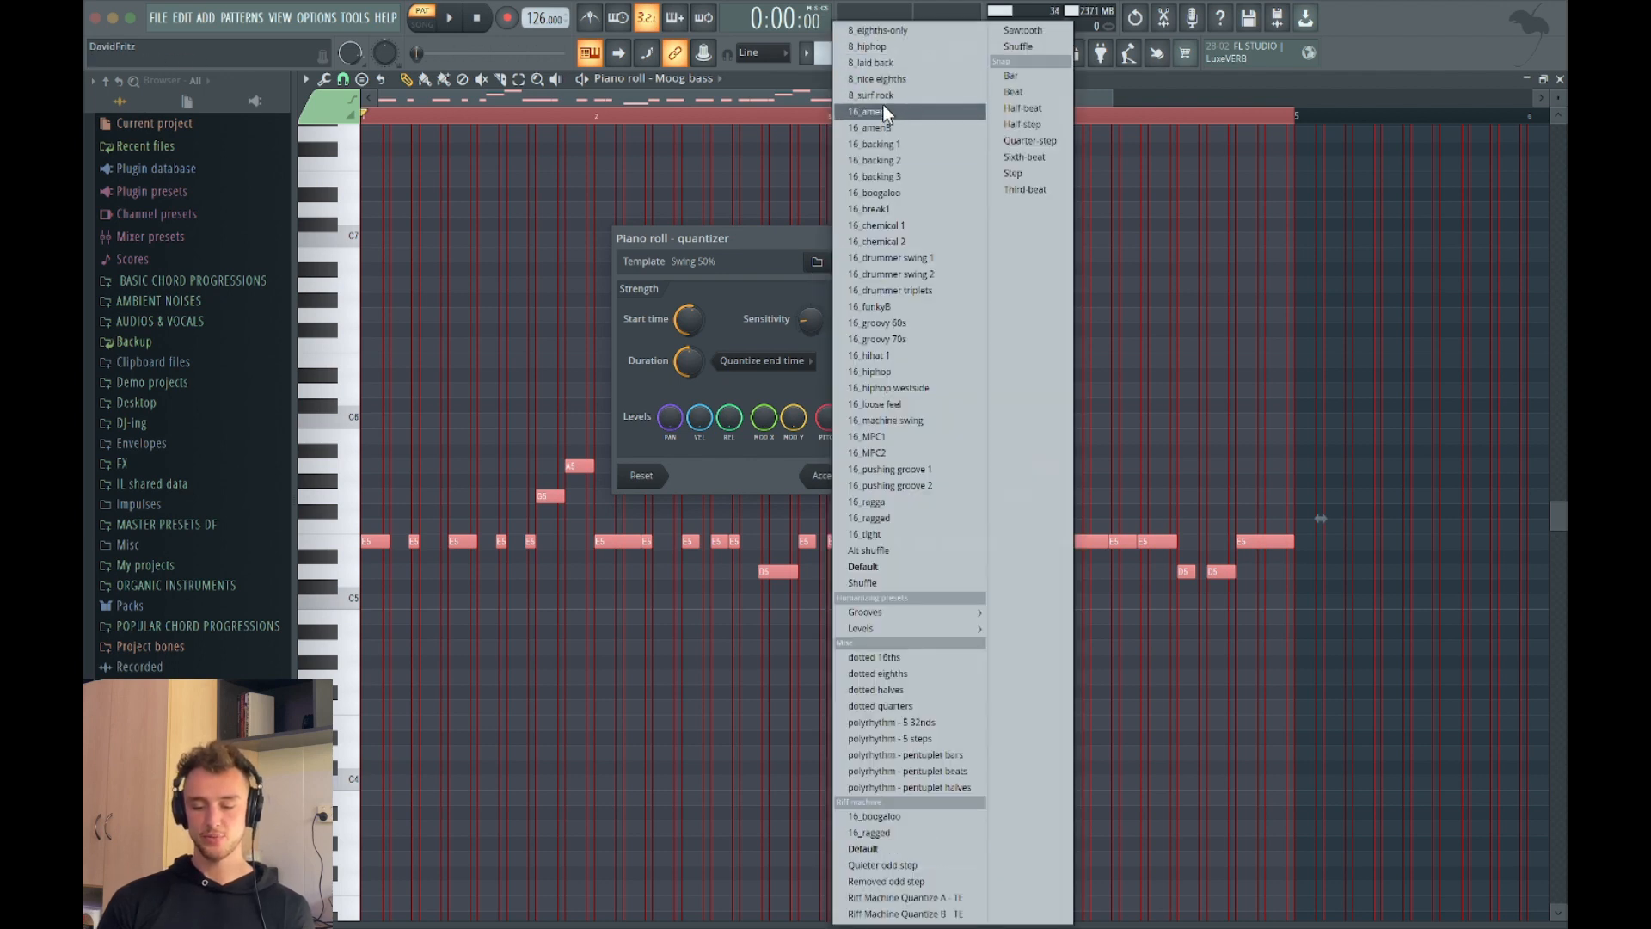
{"action": "mouse_move", "coordinate": [864, 613]}
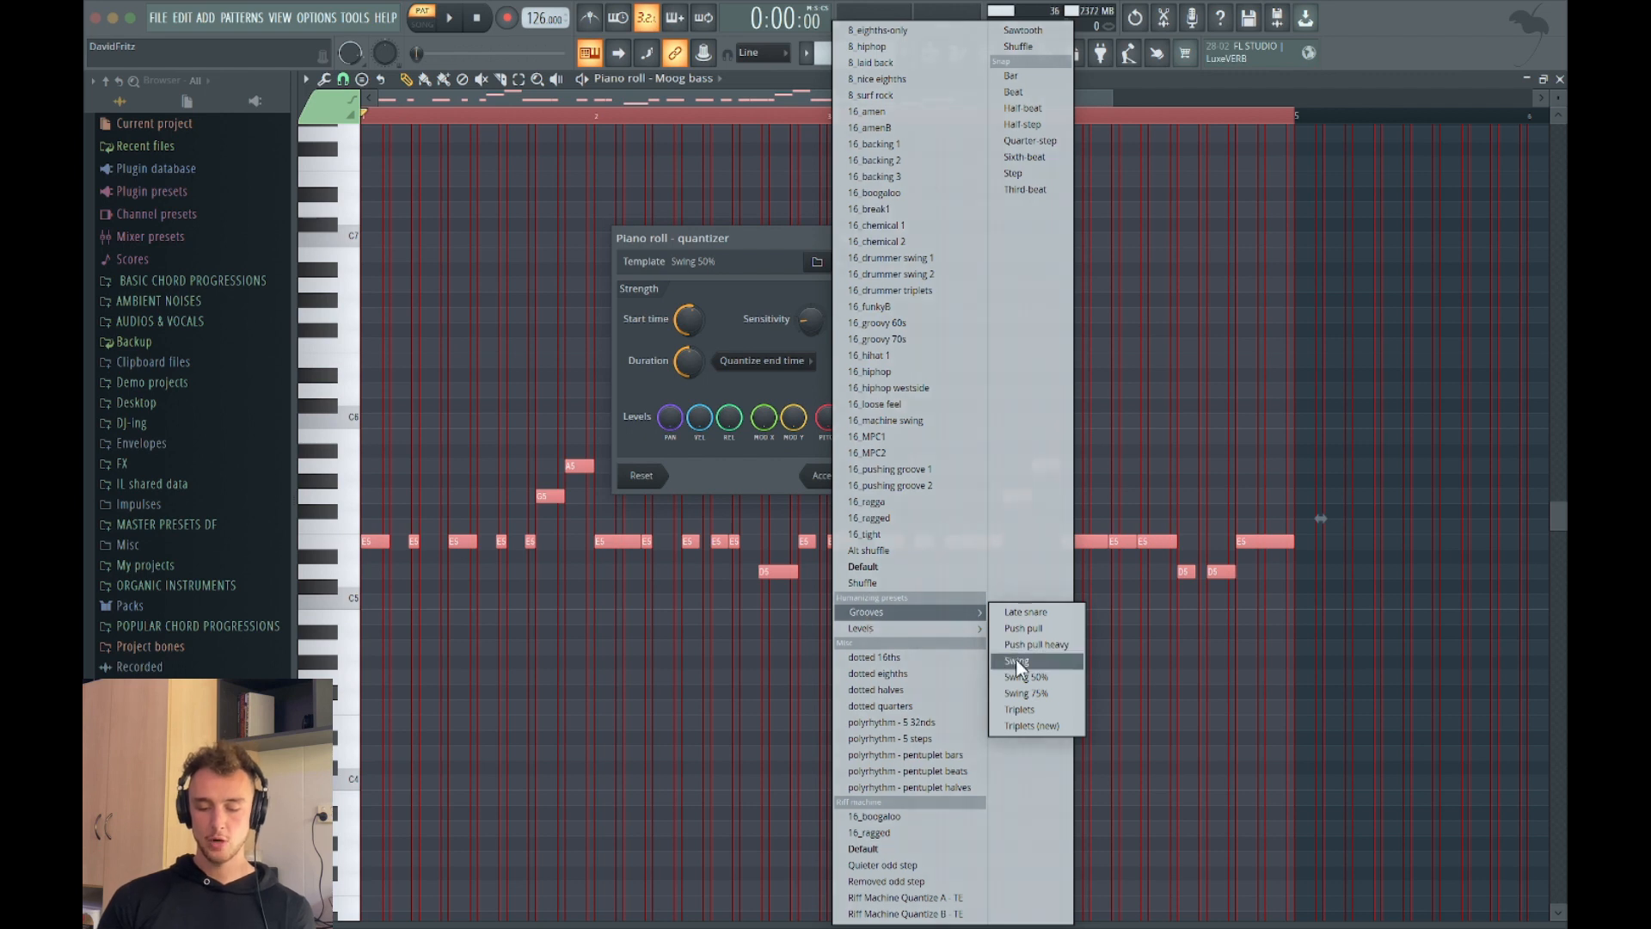
{"action": "left_click", "coordinate": [1034, 676]}
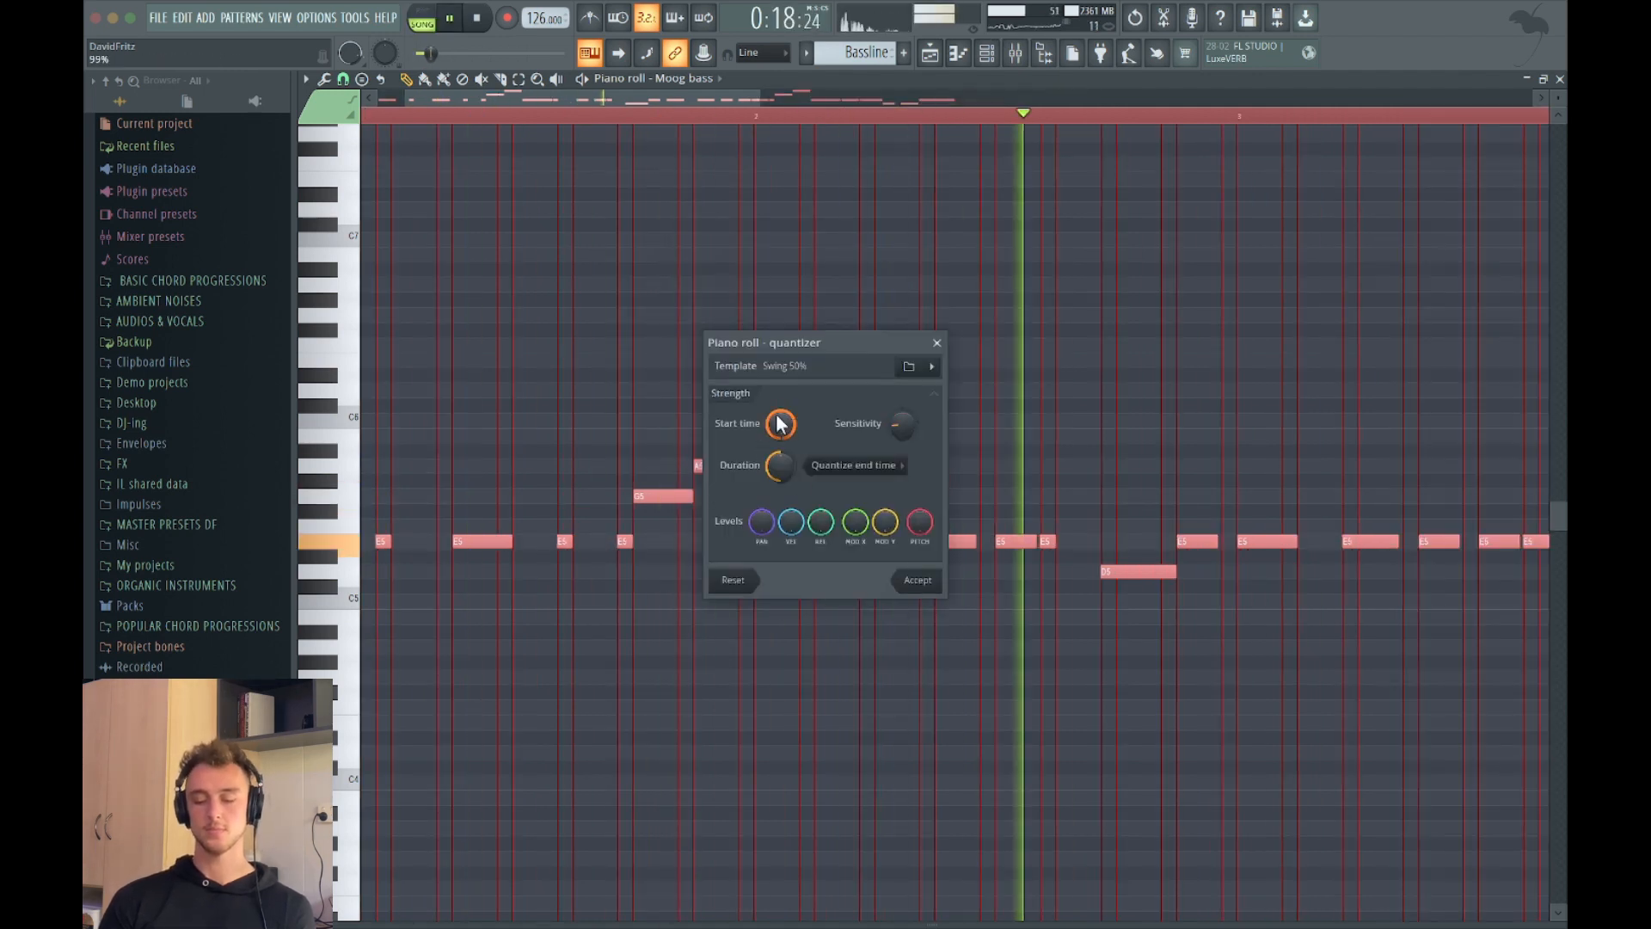
Step: Set the Bassline quantizer's start time strength to about 57%, apply it, and stop playback back in the playlist
{"action": "left_click_drag", "start_coordinate": [778, 422], "coordinate": [778, 464]}
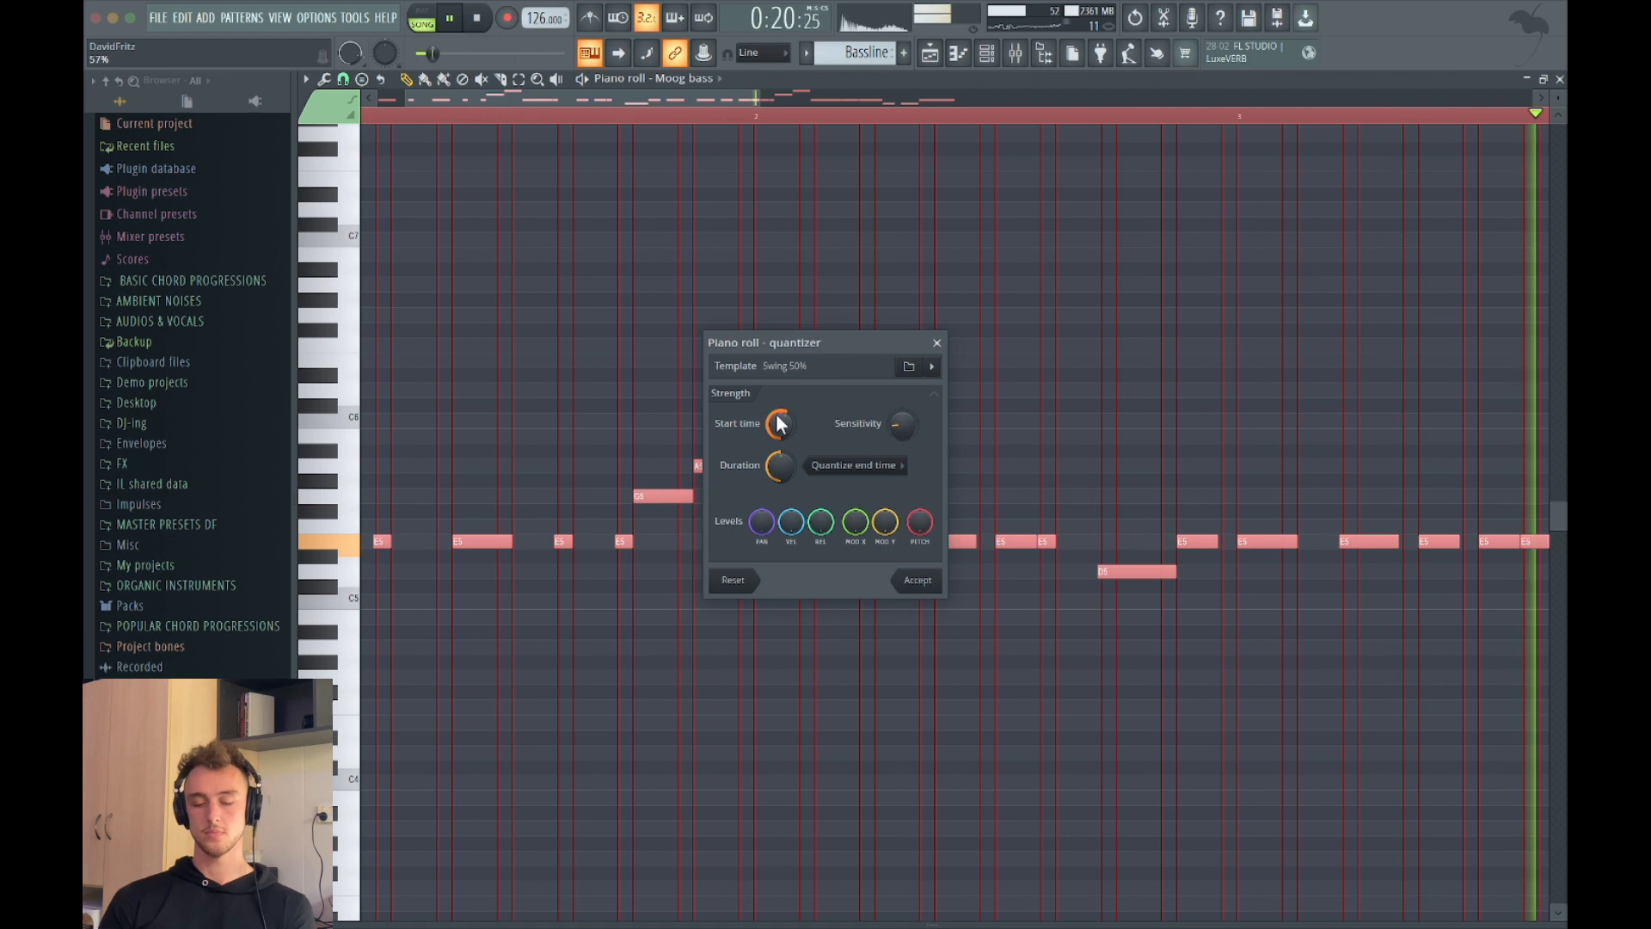
{"action": "left_click", "coordinate": [918, 580]}
{"action": "key", "text": "F5"}
{"action": "key", "text": "space"}
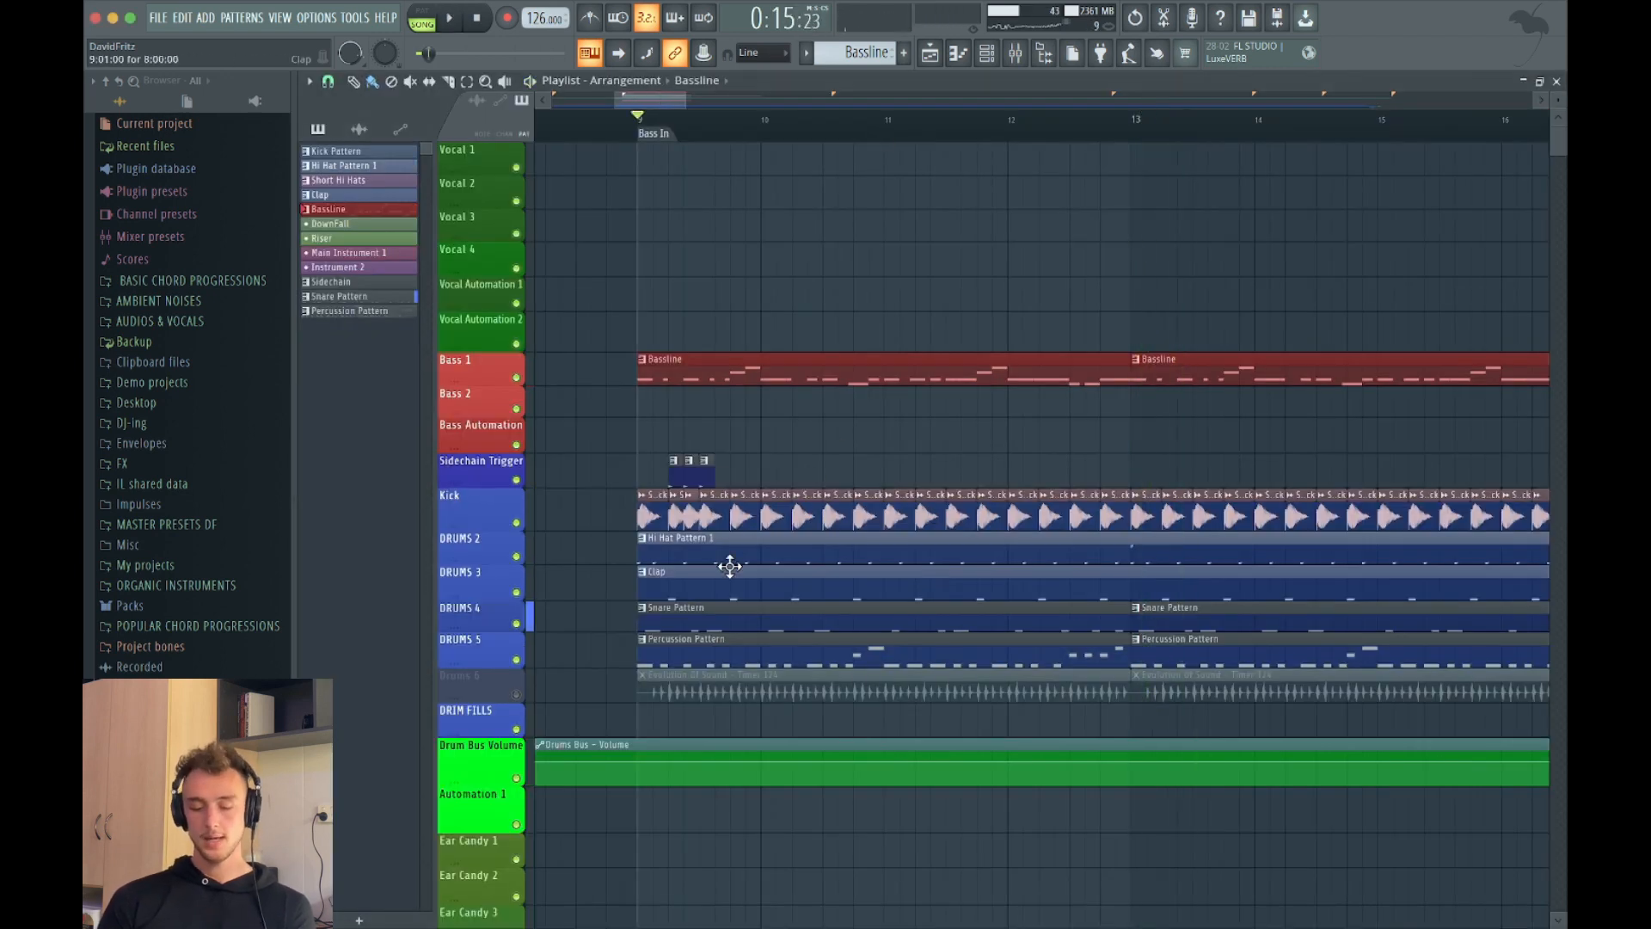
Step: Open the Snare Pattern in the piano roll and bring up the quantizer for all its notes with Swing 50%
{"action": "double_click", "coordinate": [710, 628]}
{"action": "scroll", "coordinate": [856, 452], "scroll_direction": "down", "scroll_amount": 2}
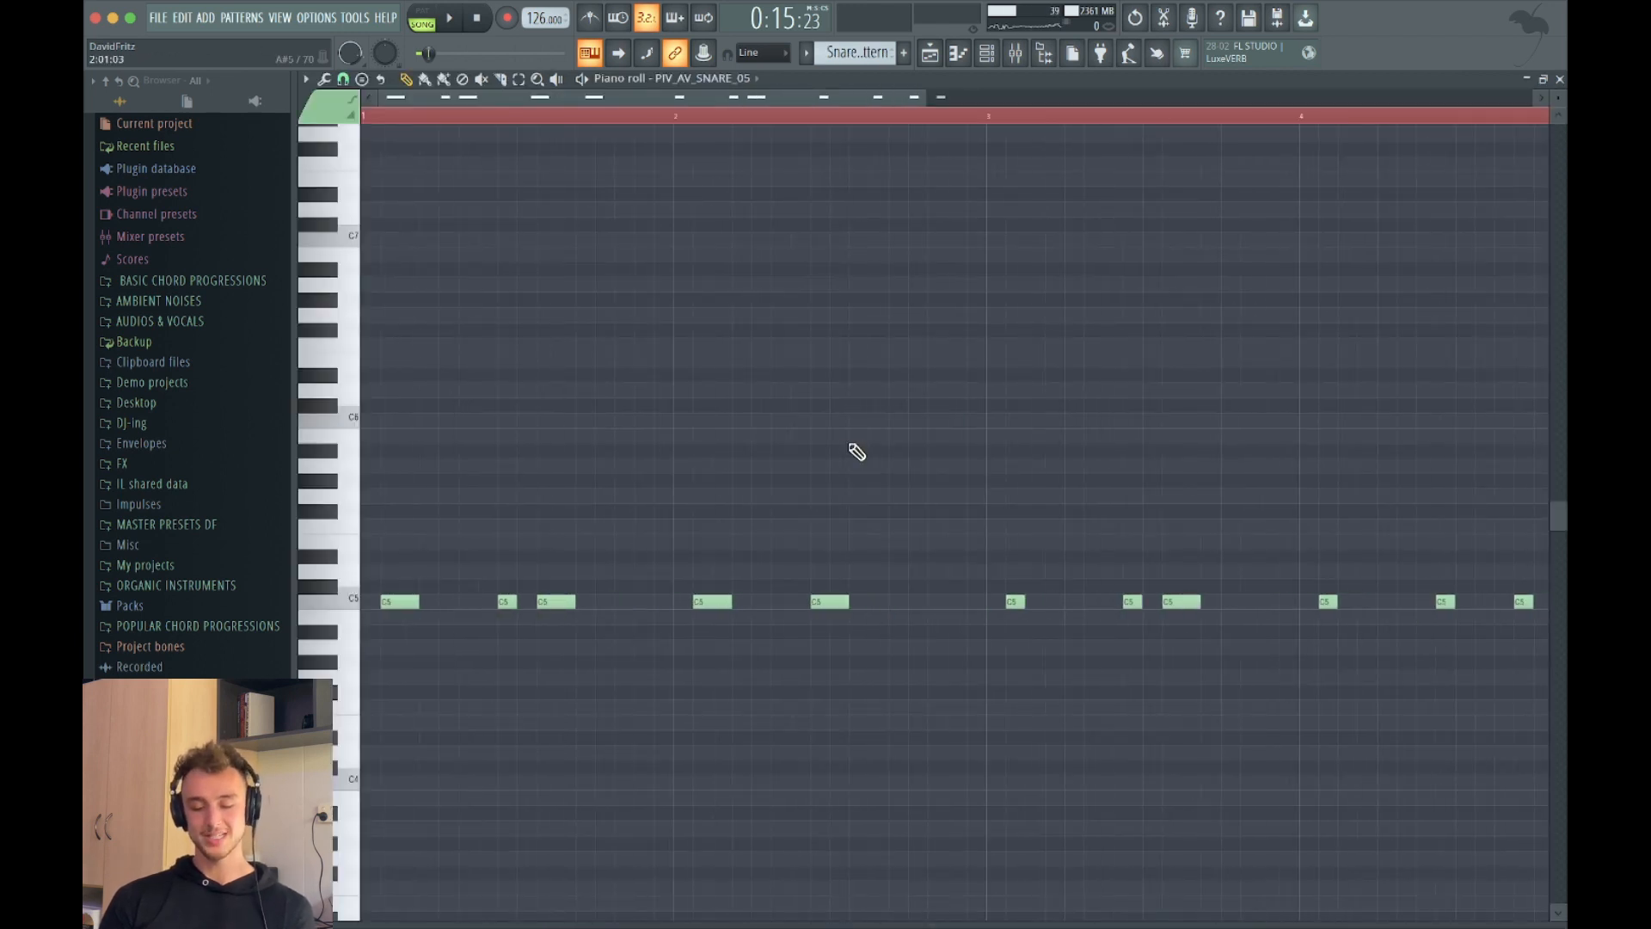
{"action": "key", "text": "ctrl+a"}
{"action": "key", "text": "alt+q"}
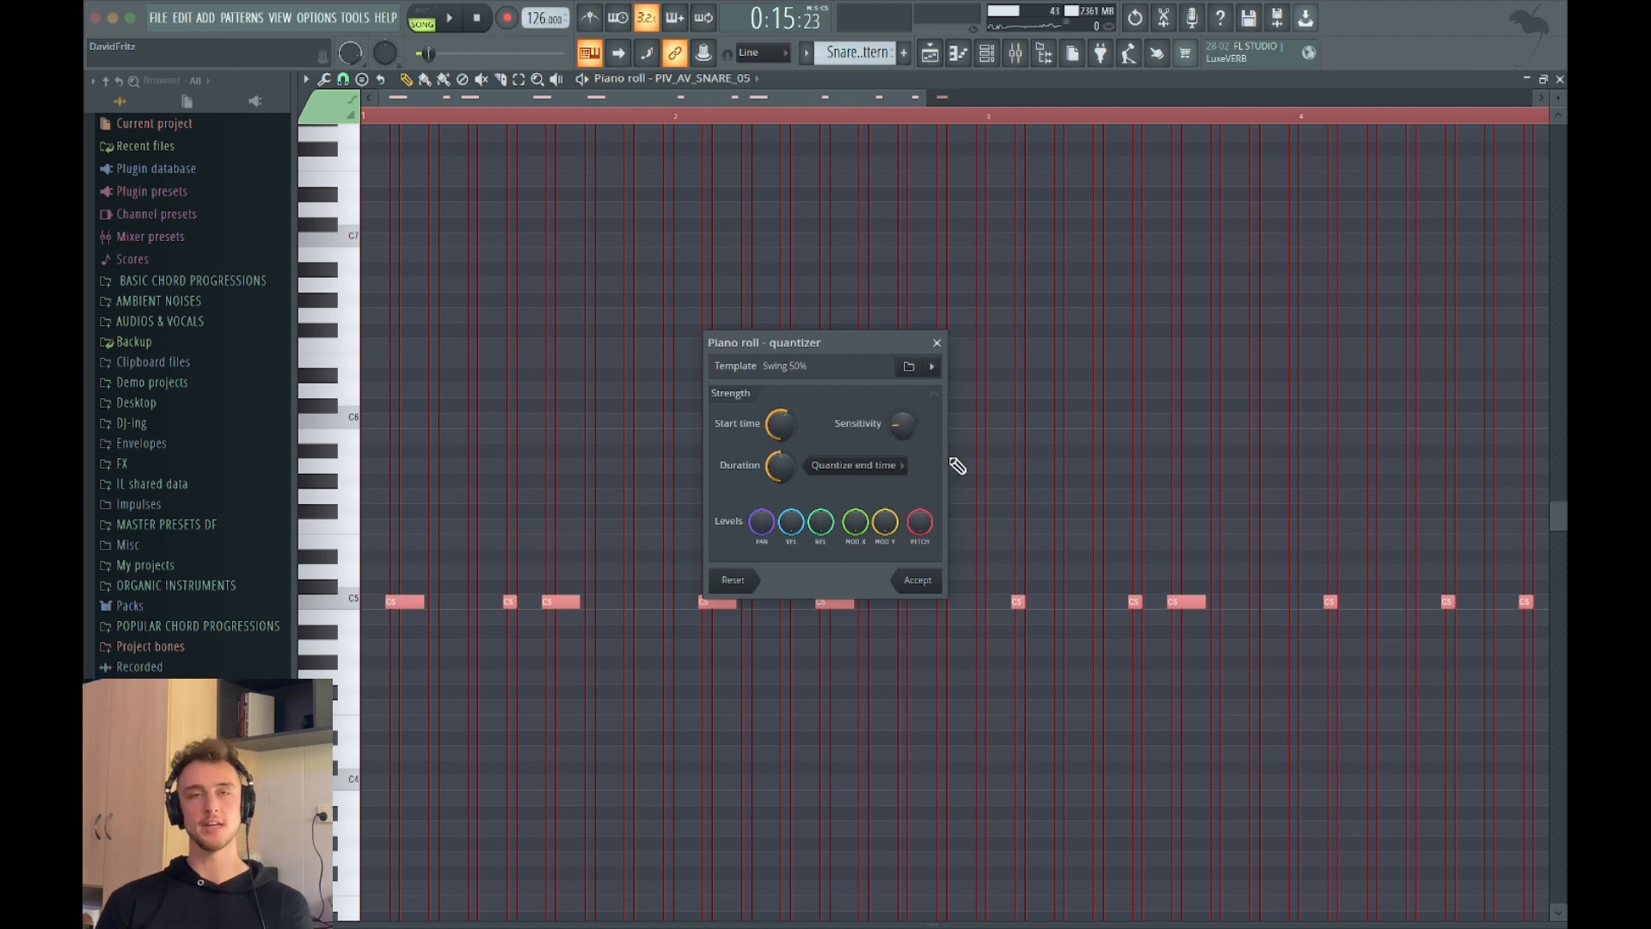
Step: Audition the snare swing during playback, set its start time strength to about 34%, apply it and return to the playlist
{"action": "key", "text": "space"}
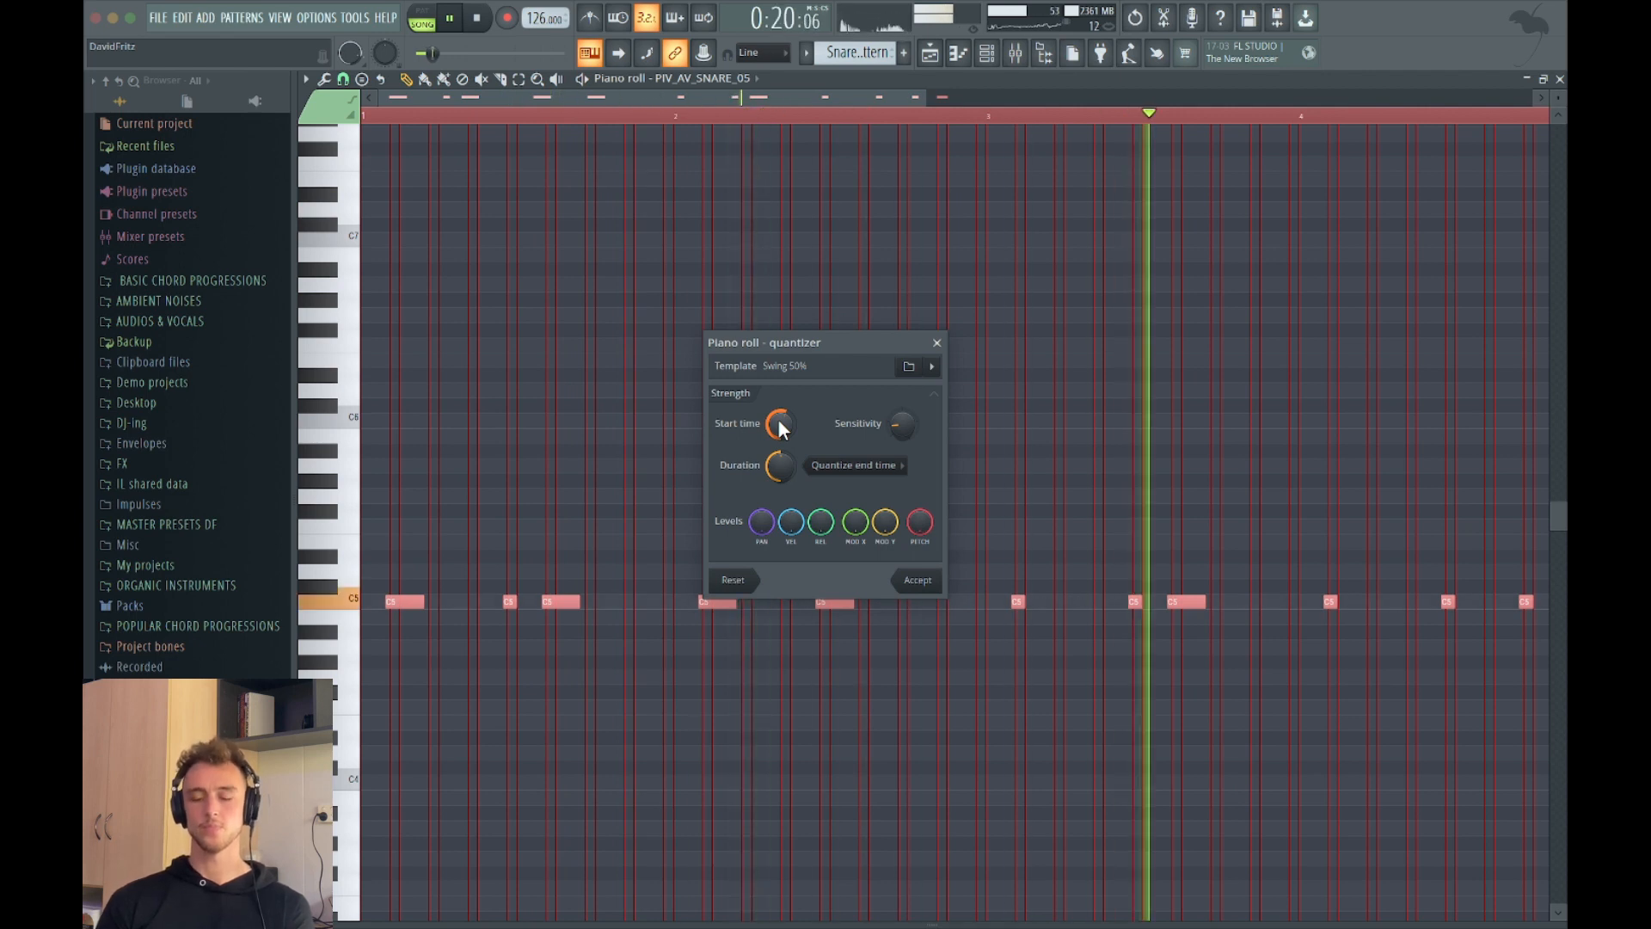
{"action": "key", "text": "space"}
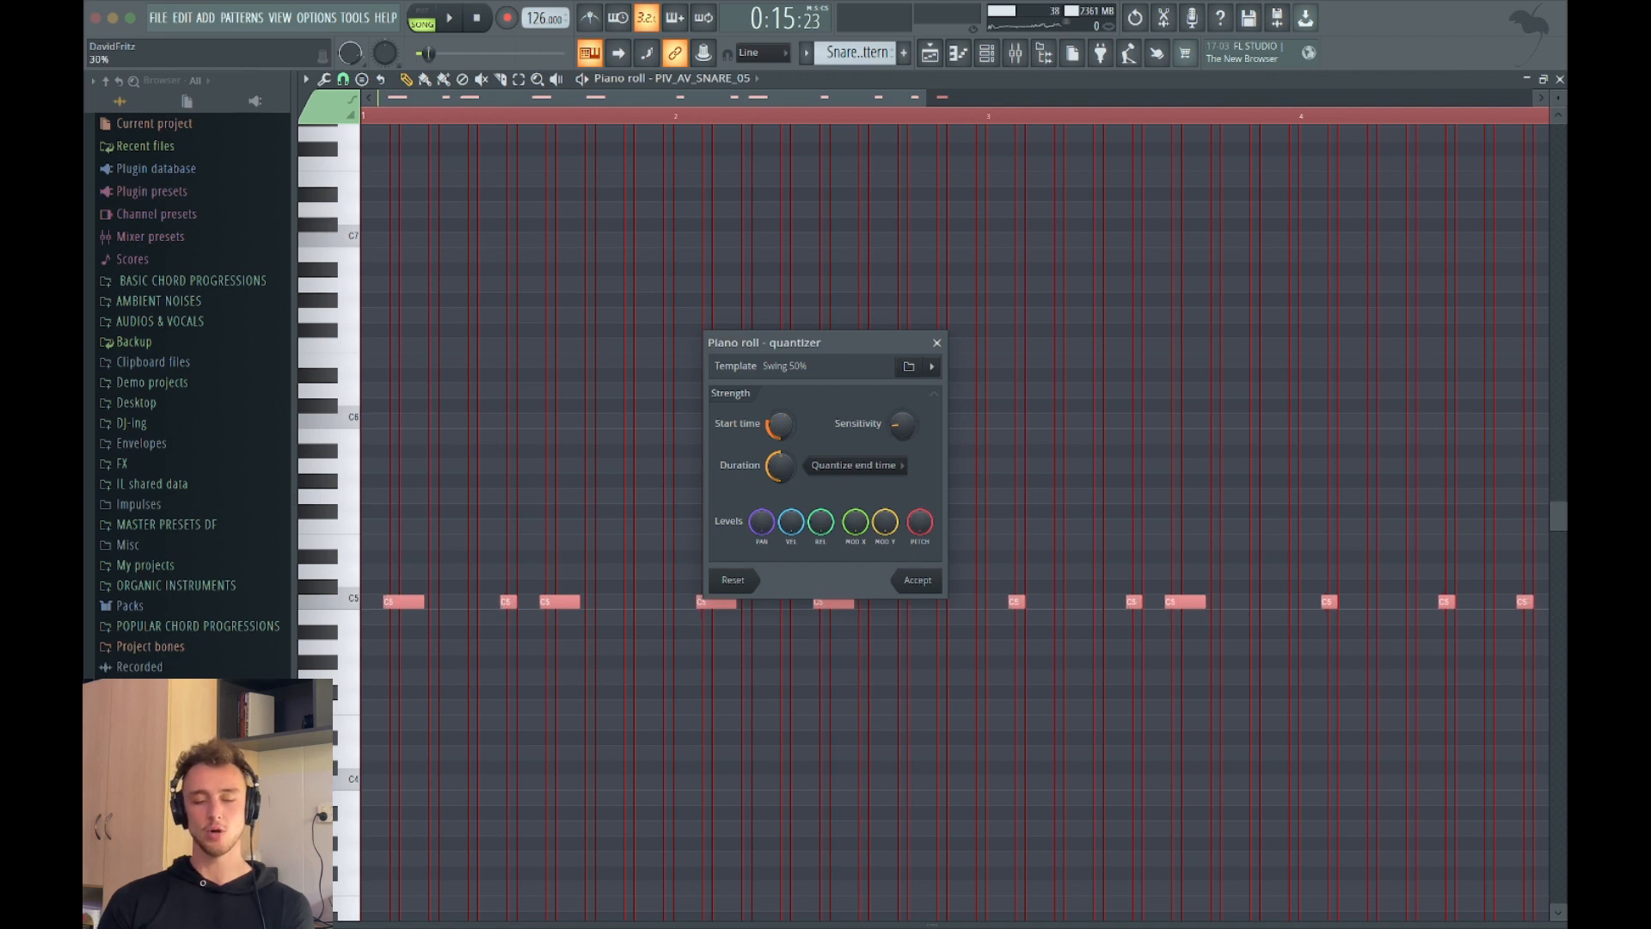
{"action": "key", "text": "space"}
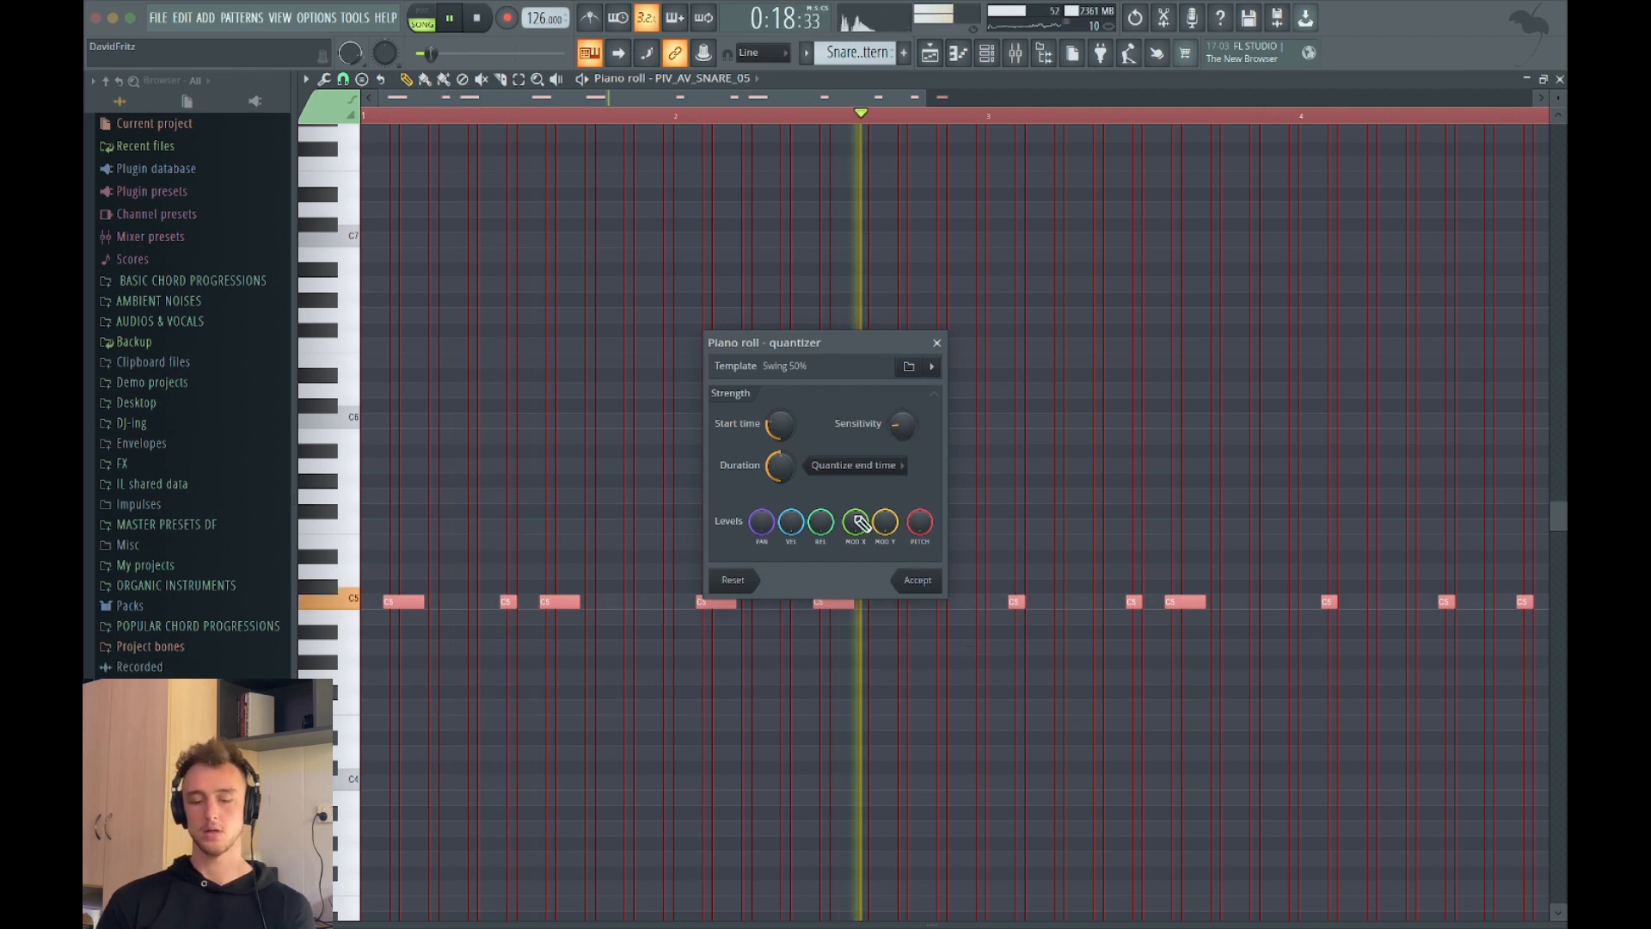
{"action": "key", "text": "space"}
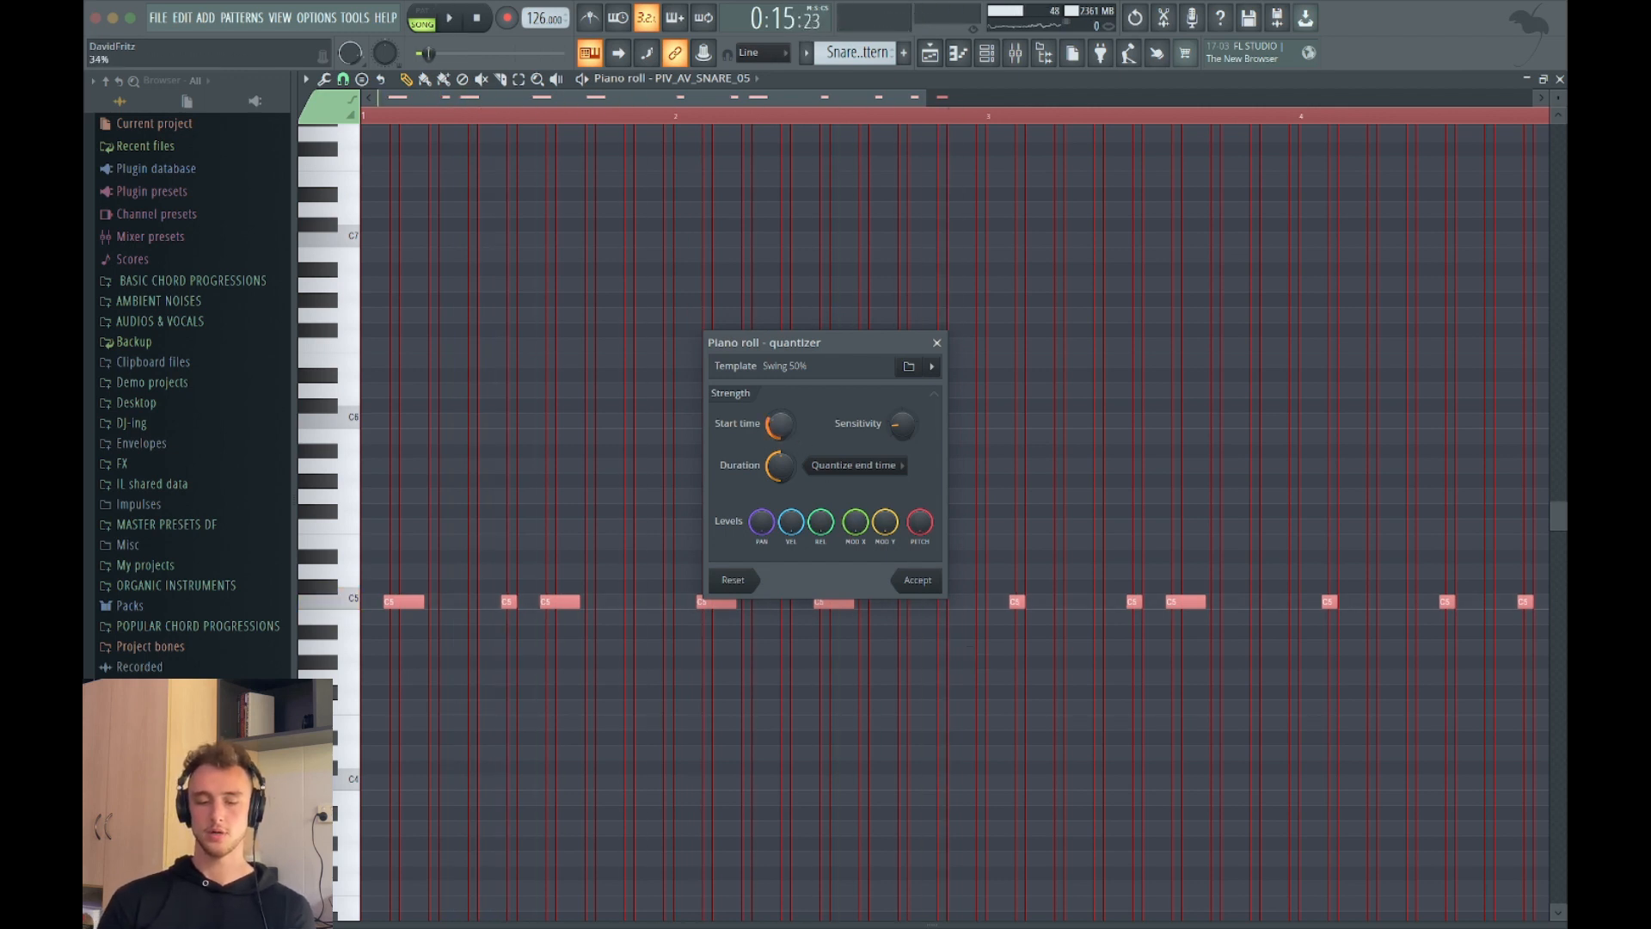
{"action": "key", "text": "space"}
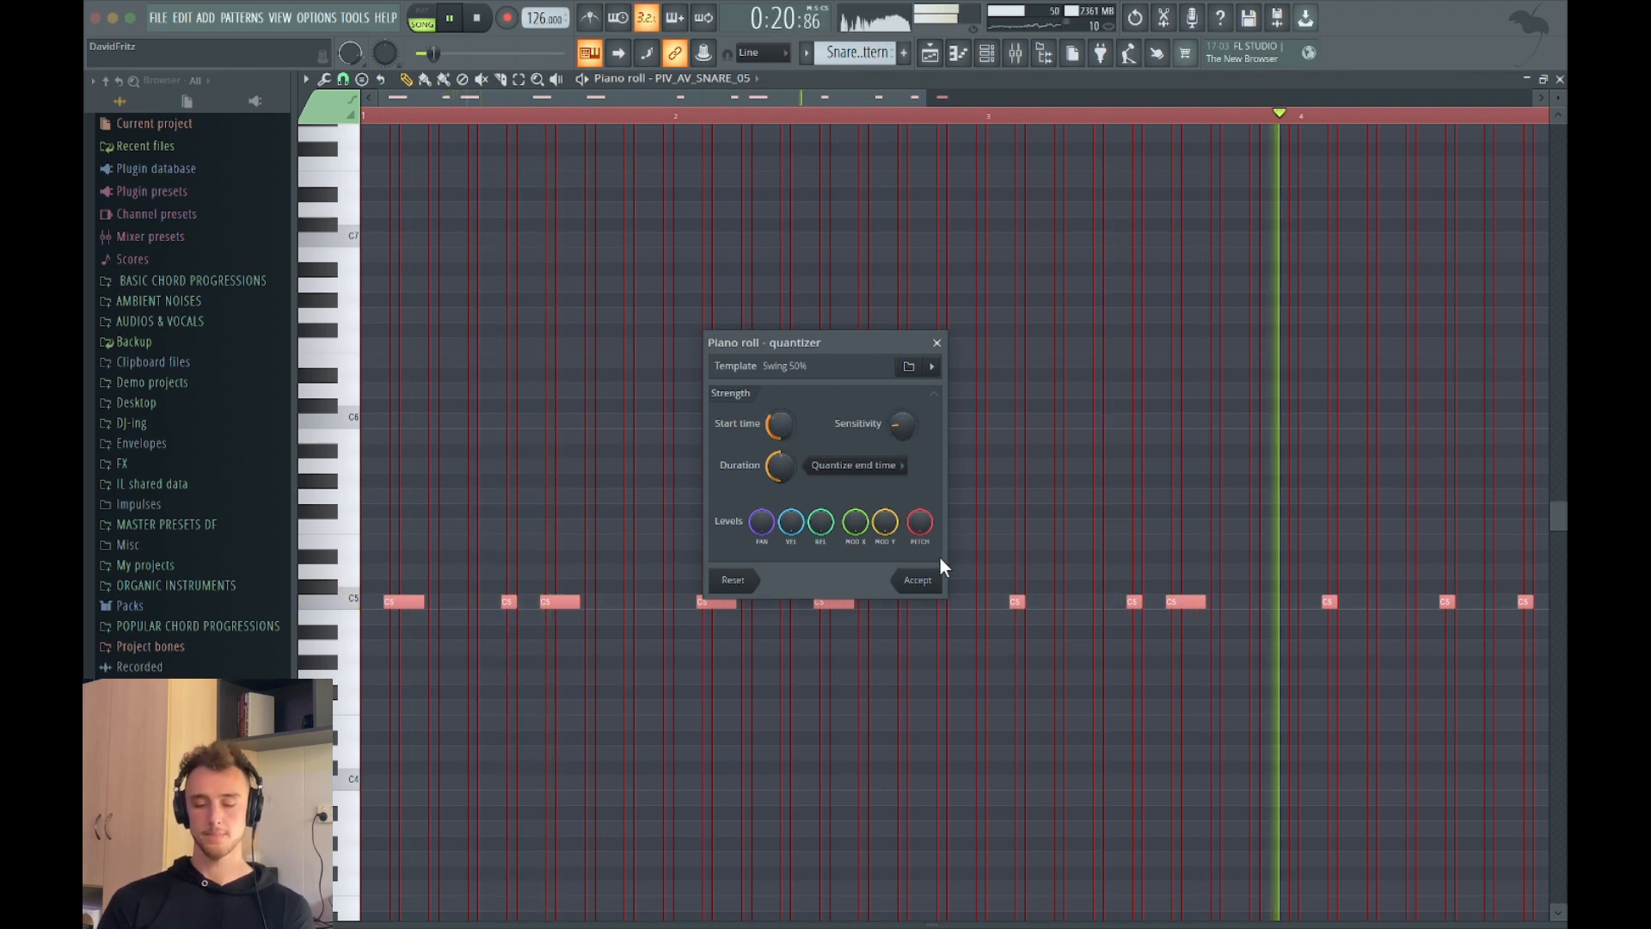
{"action": "left_click", "coordinate": [917, 580]}
{"action": "key", "text": "F5"}
{"action": "key", "text": "space"}
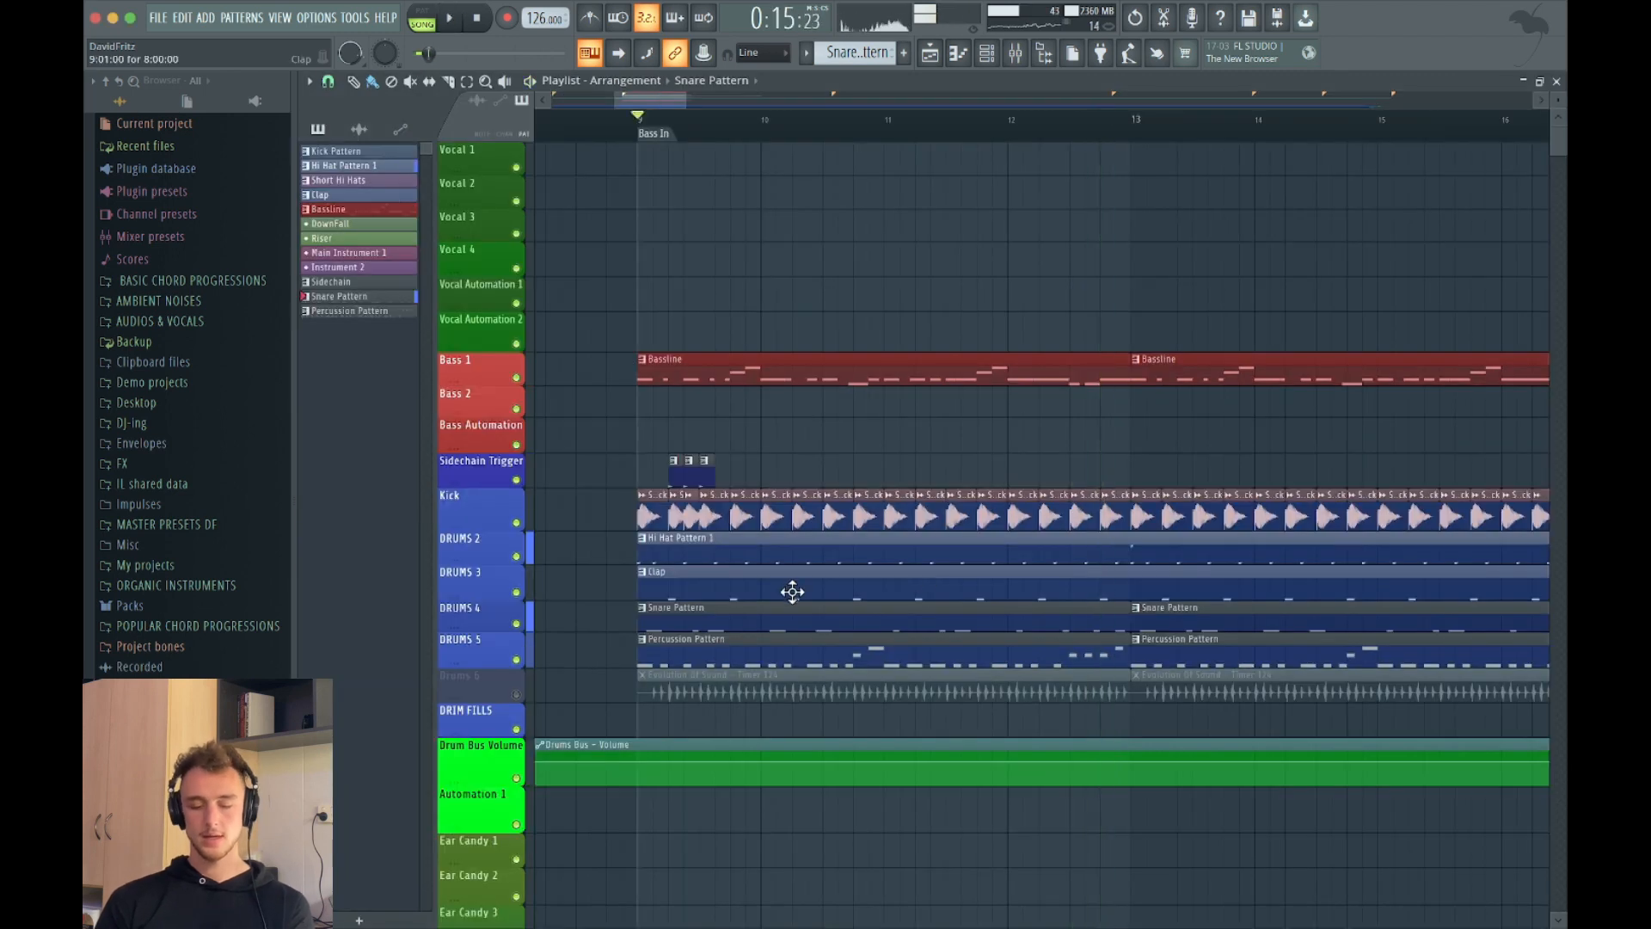
Step: Open the Percussion Pattern, bring up the quantizer for all its notes with Swing 50%, and start playback
{"action": "double_click", "coordinate": [688, 647]}
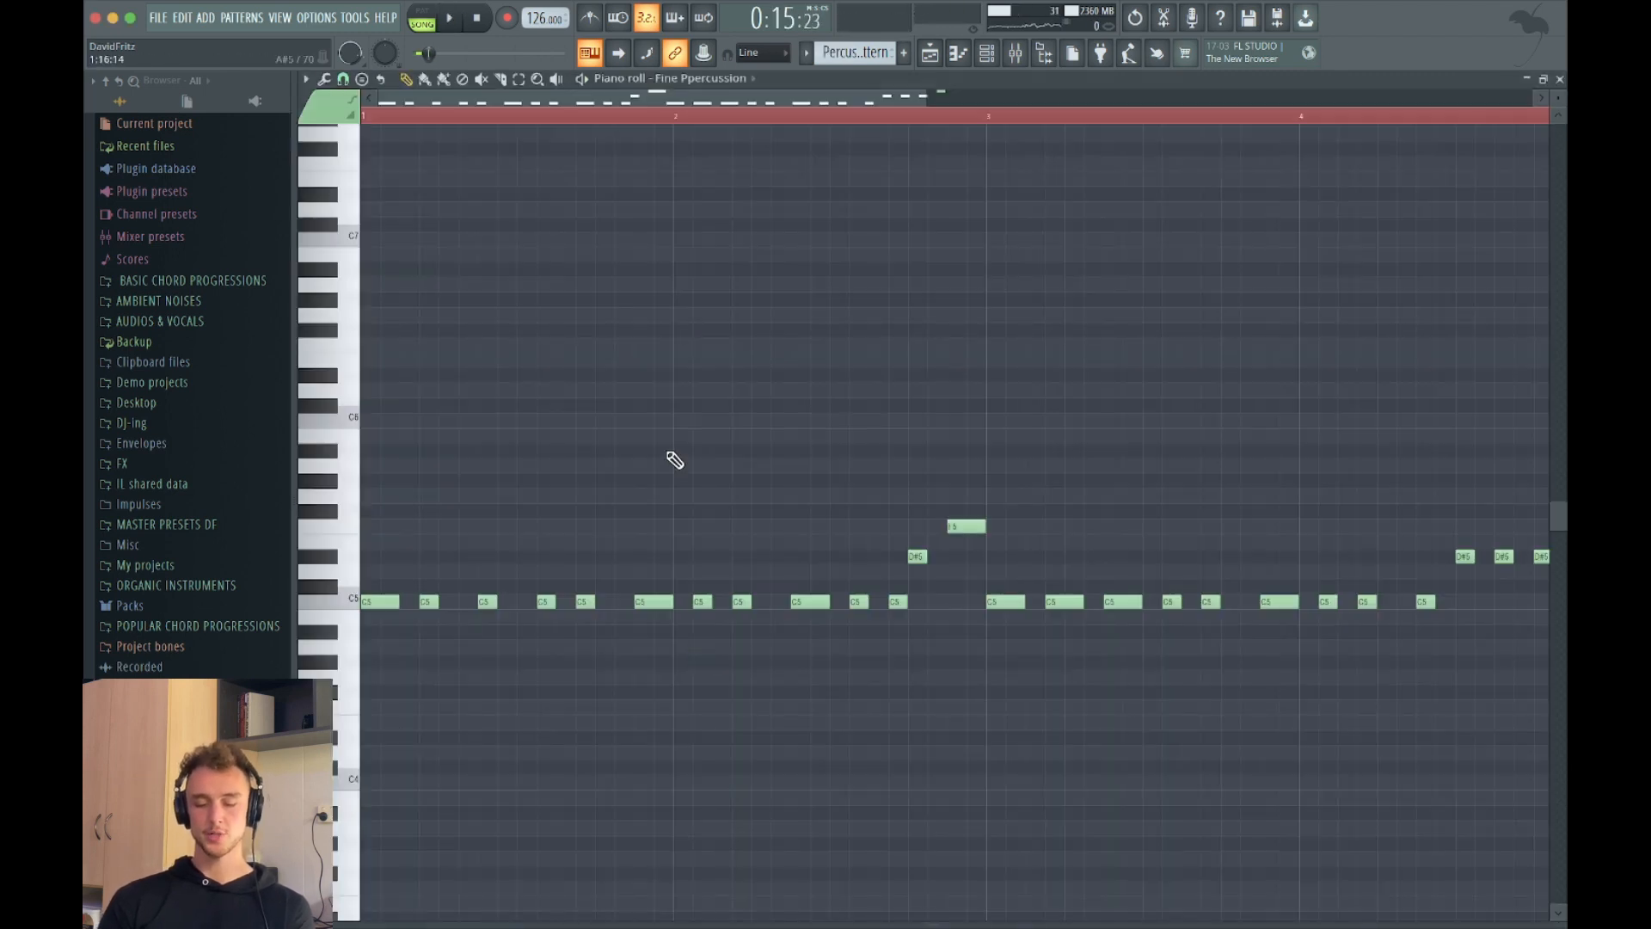
{"action": "key", "text": "ctrl+a"}
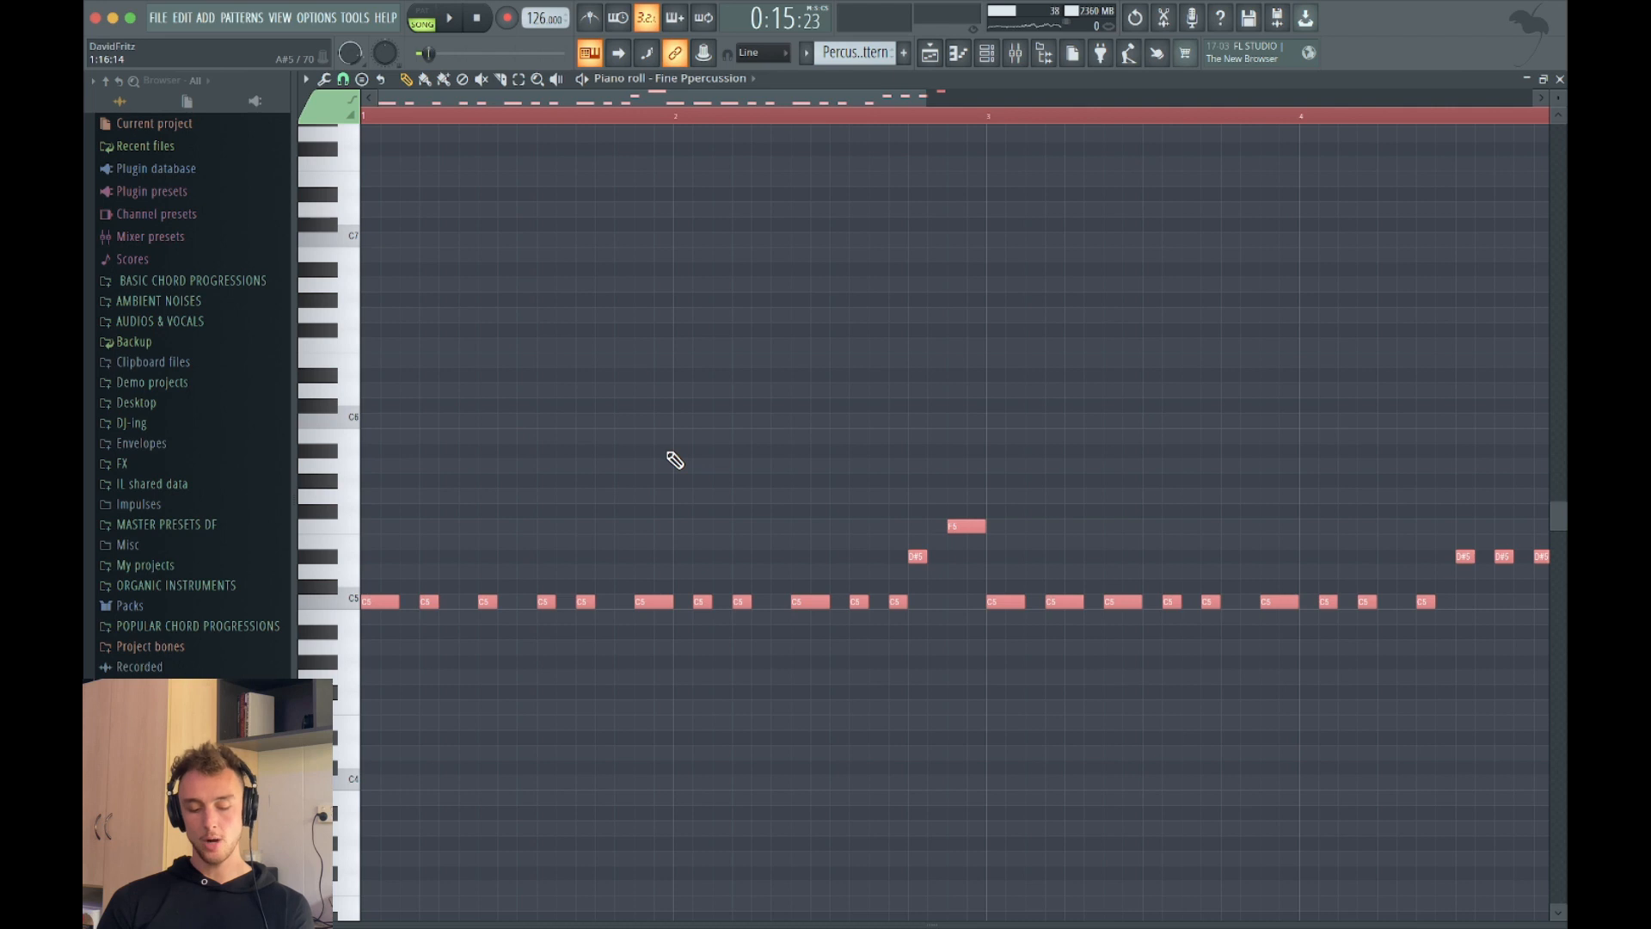
{"action": "key", "text": "alt+q"}
{"action": "key", "text": "space"}
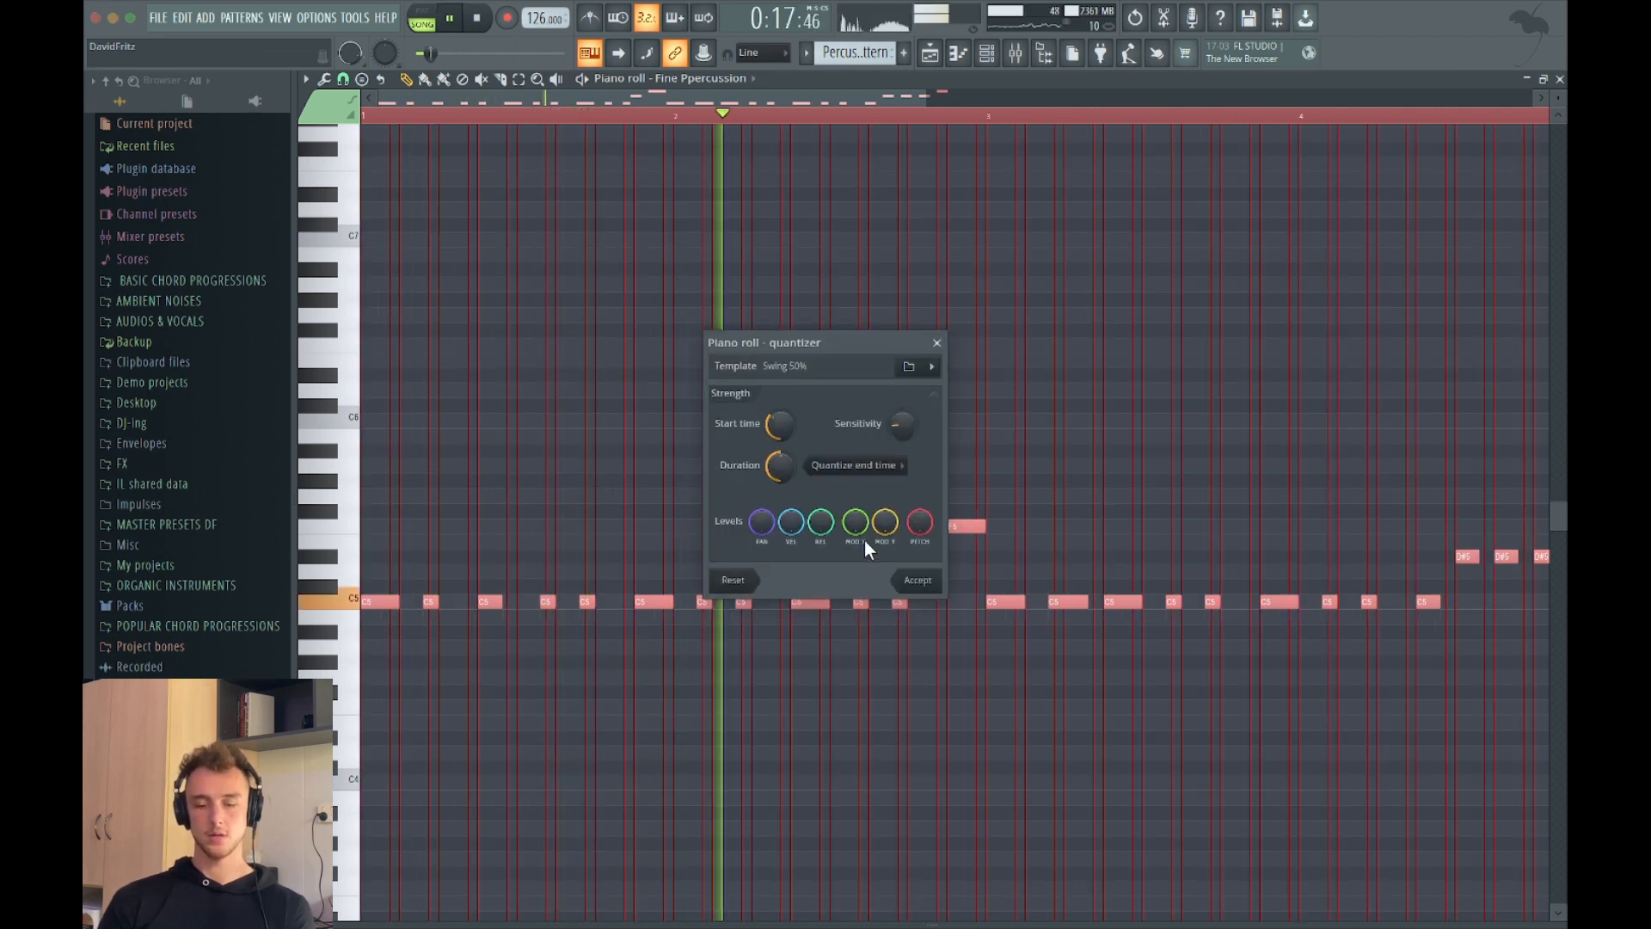
Step: Compare the percussion groove at start time strengths of 0% and about 9% during playback, and return to the playlist
{"action": "left_click_drag", "start_coordinate": [781, 425], "coordinate": [791, 427]}
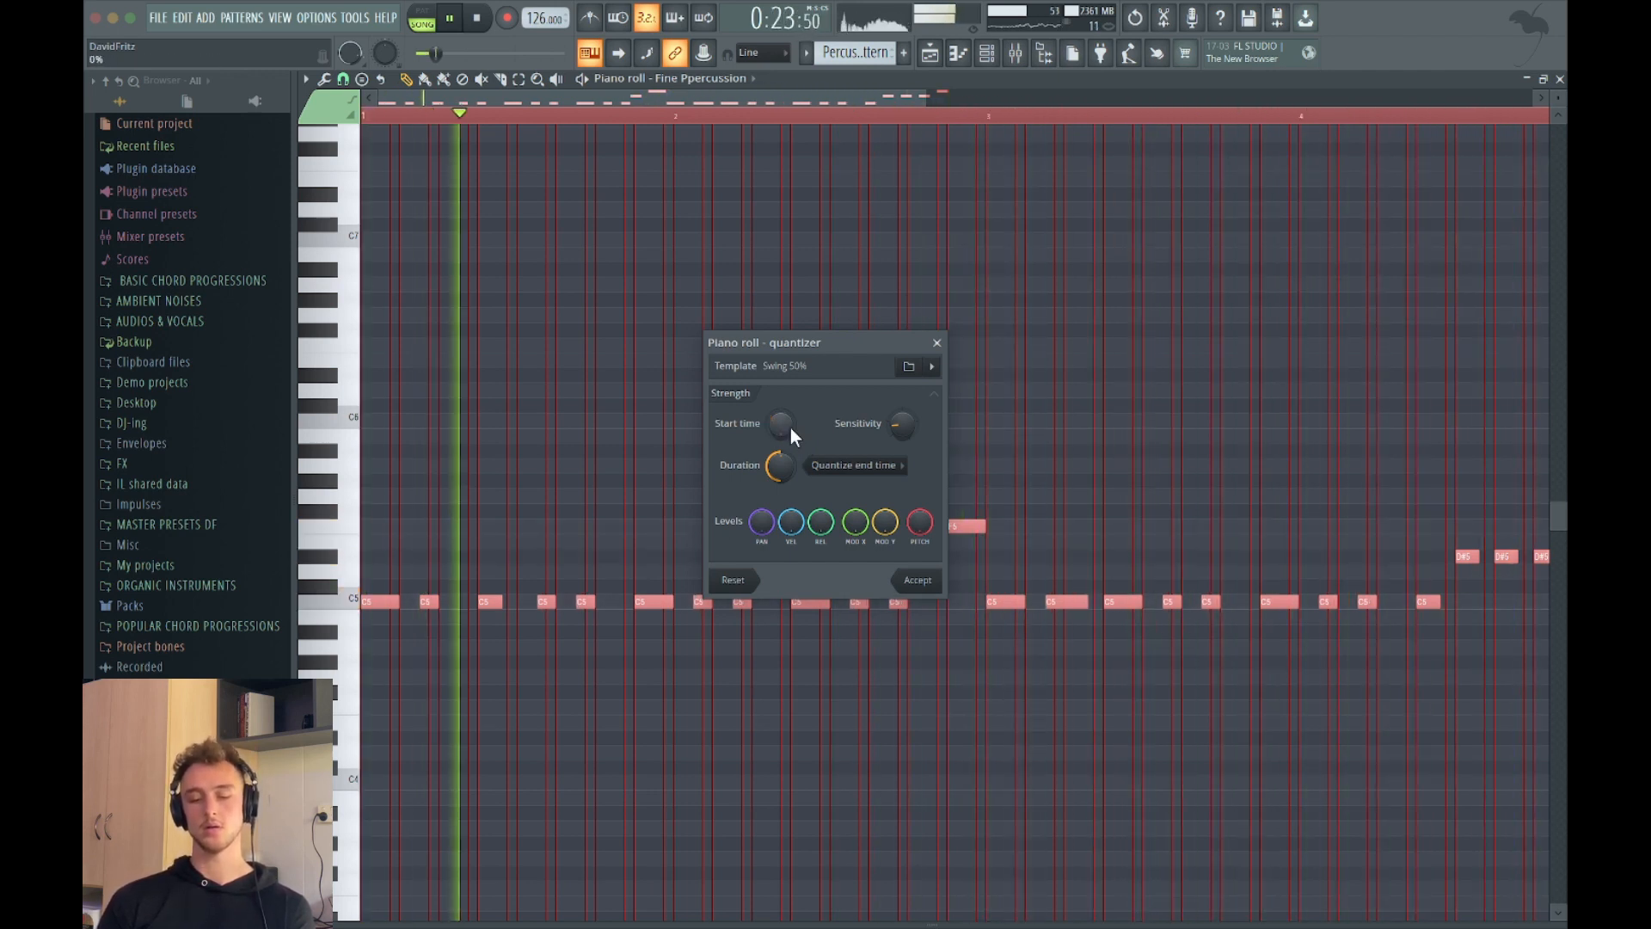
{"action": "left_click_drag", "start_coordinate": [791, 427], "coordinate": [791, 427]}
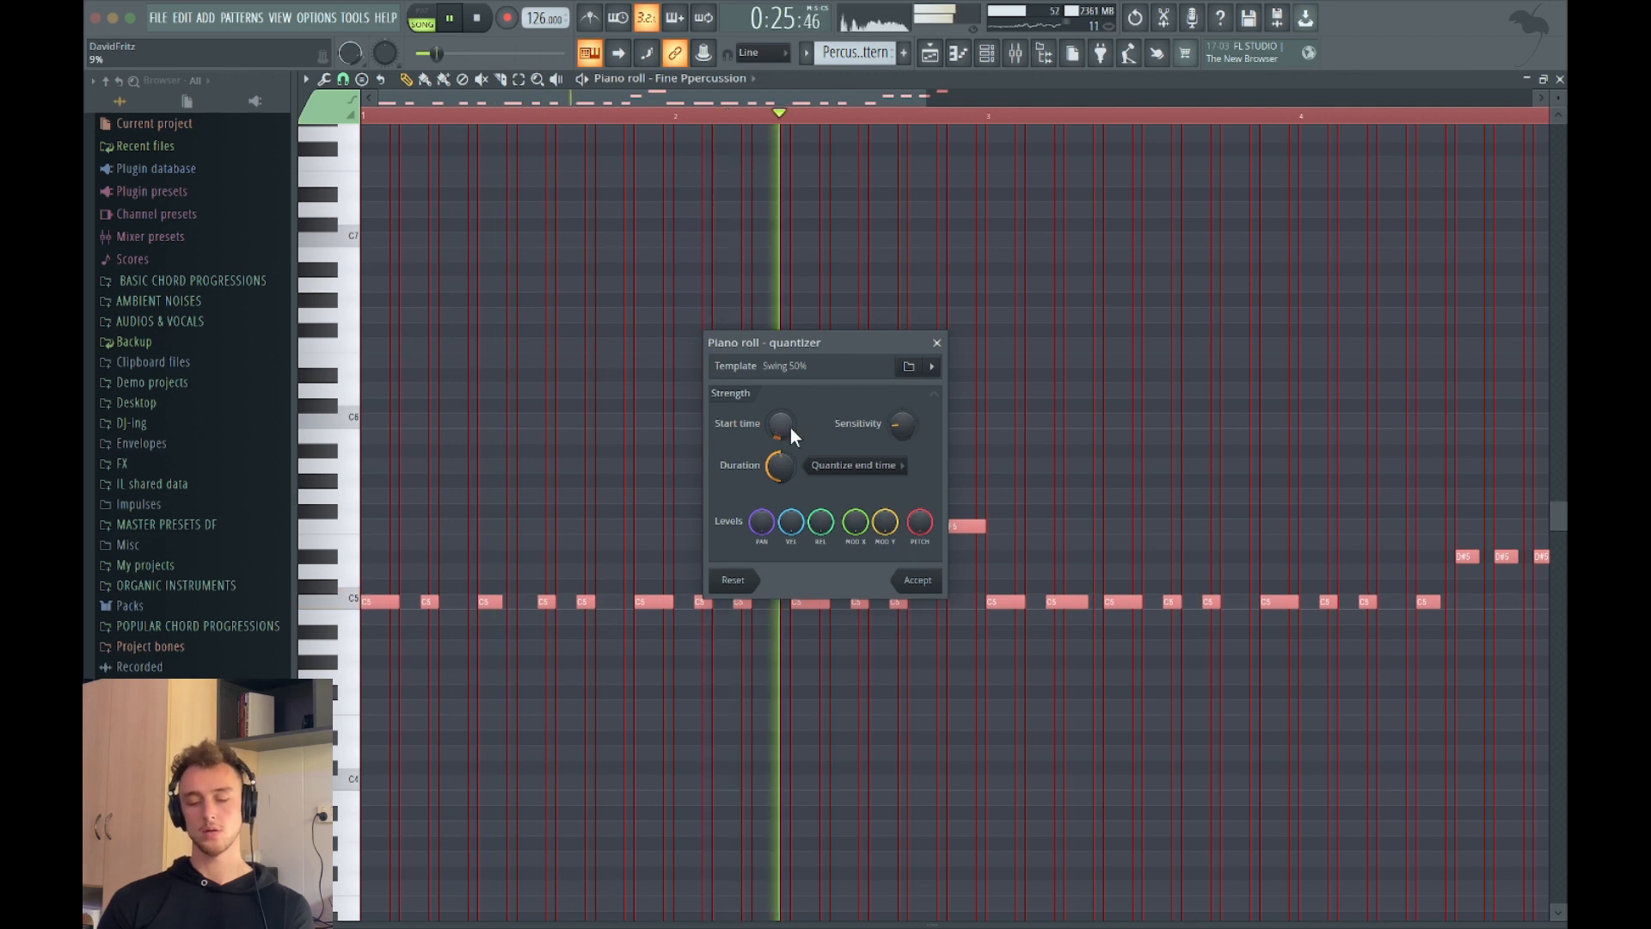
{"action": "key", "text": "space"}
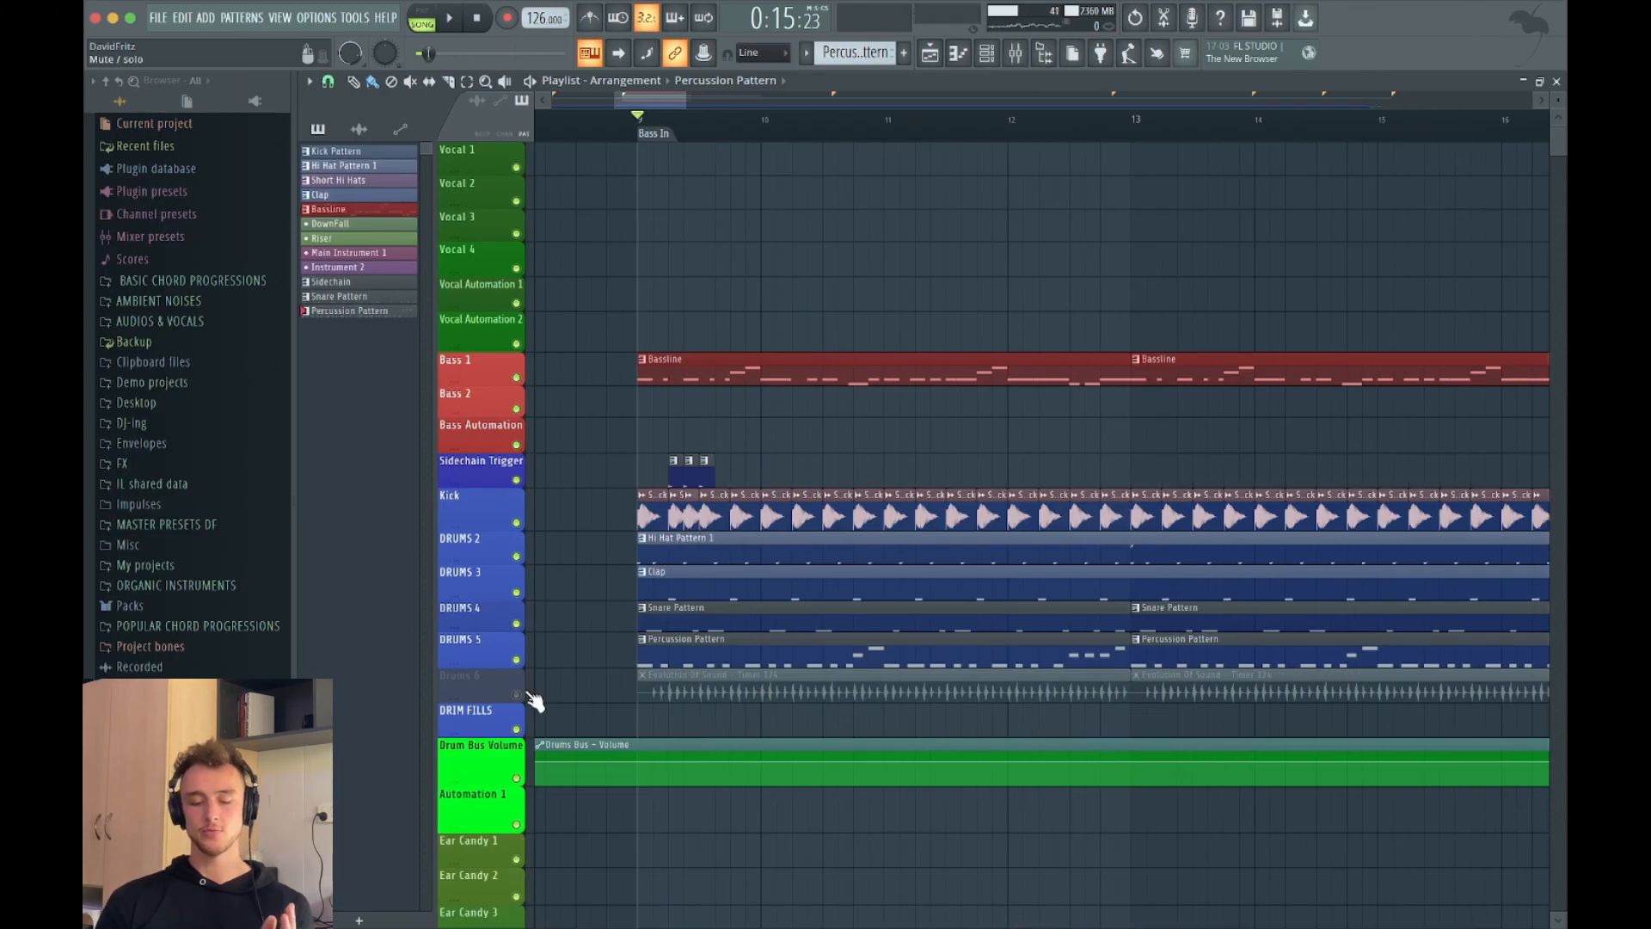
Step: Unmute the Drums 6 track, enlarge it, and examine the audio loop's transients against the kick hits
{"action": "left_click", "coordinate": [526, 693]}
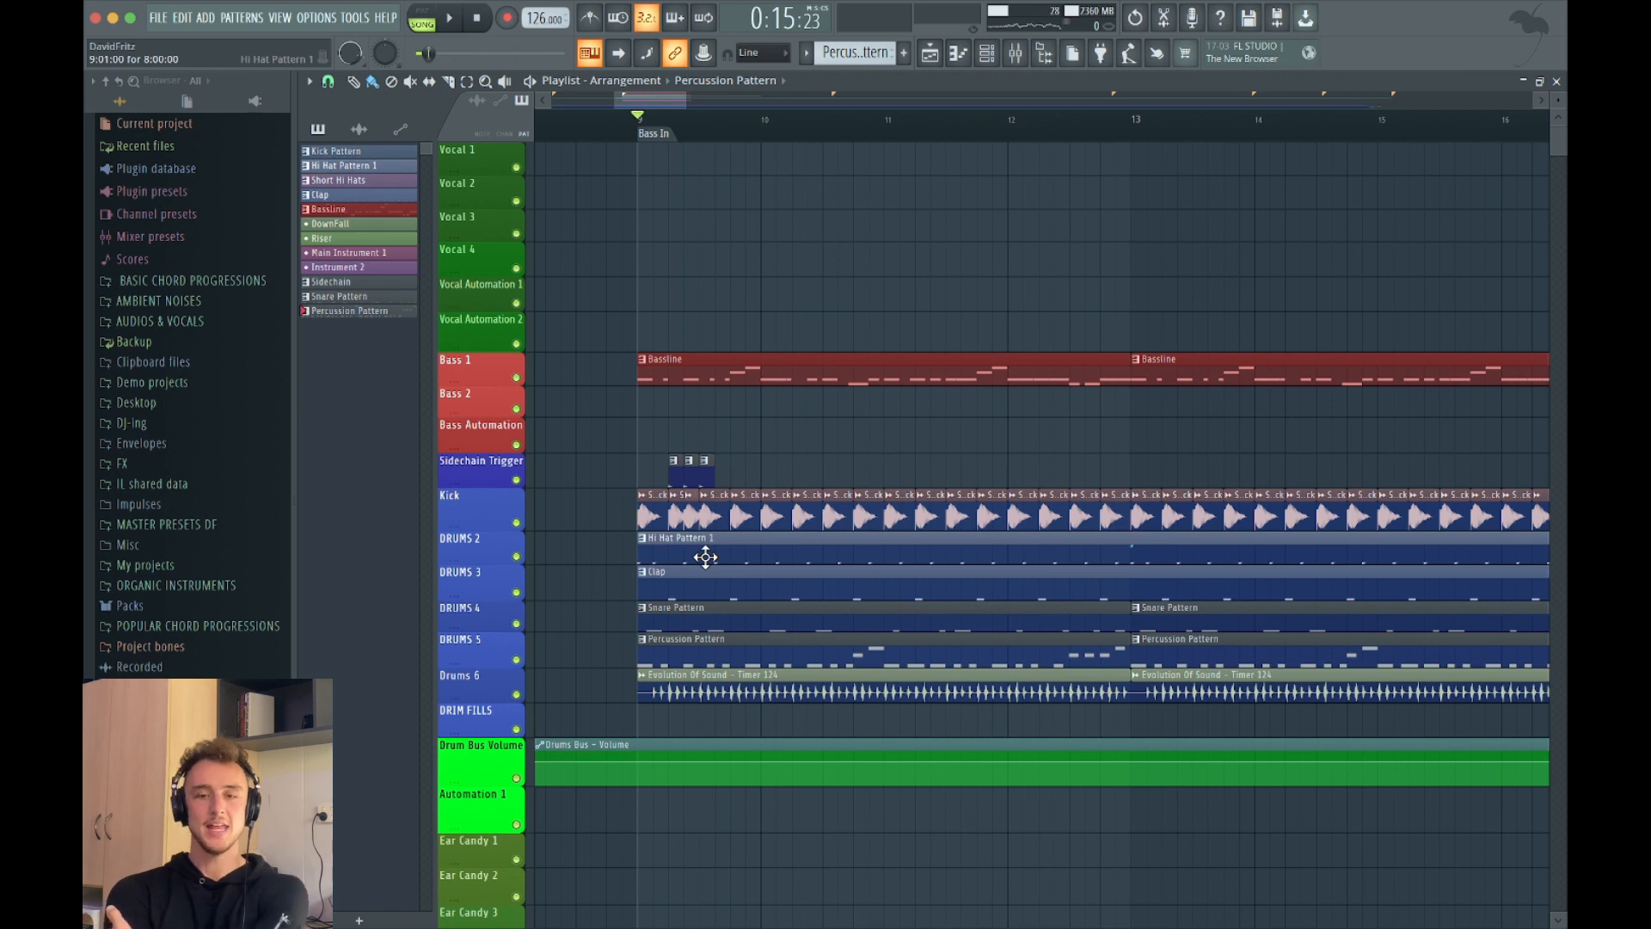
{"action": "left_click_drag", "start_coordinate": [493, 702], "coordinate": [494, 926]}
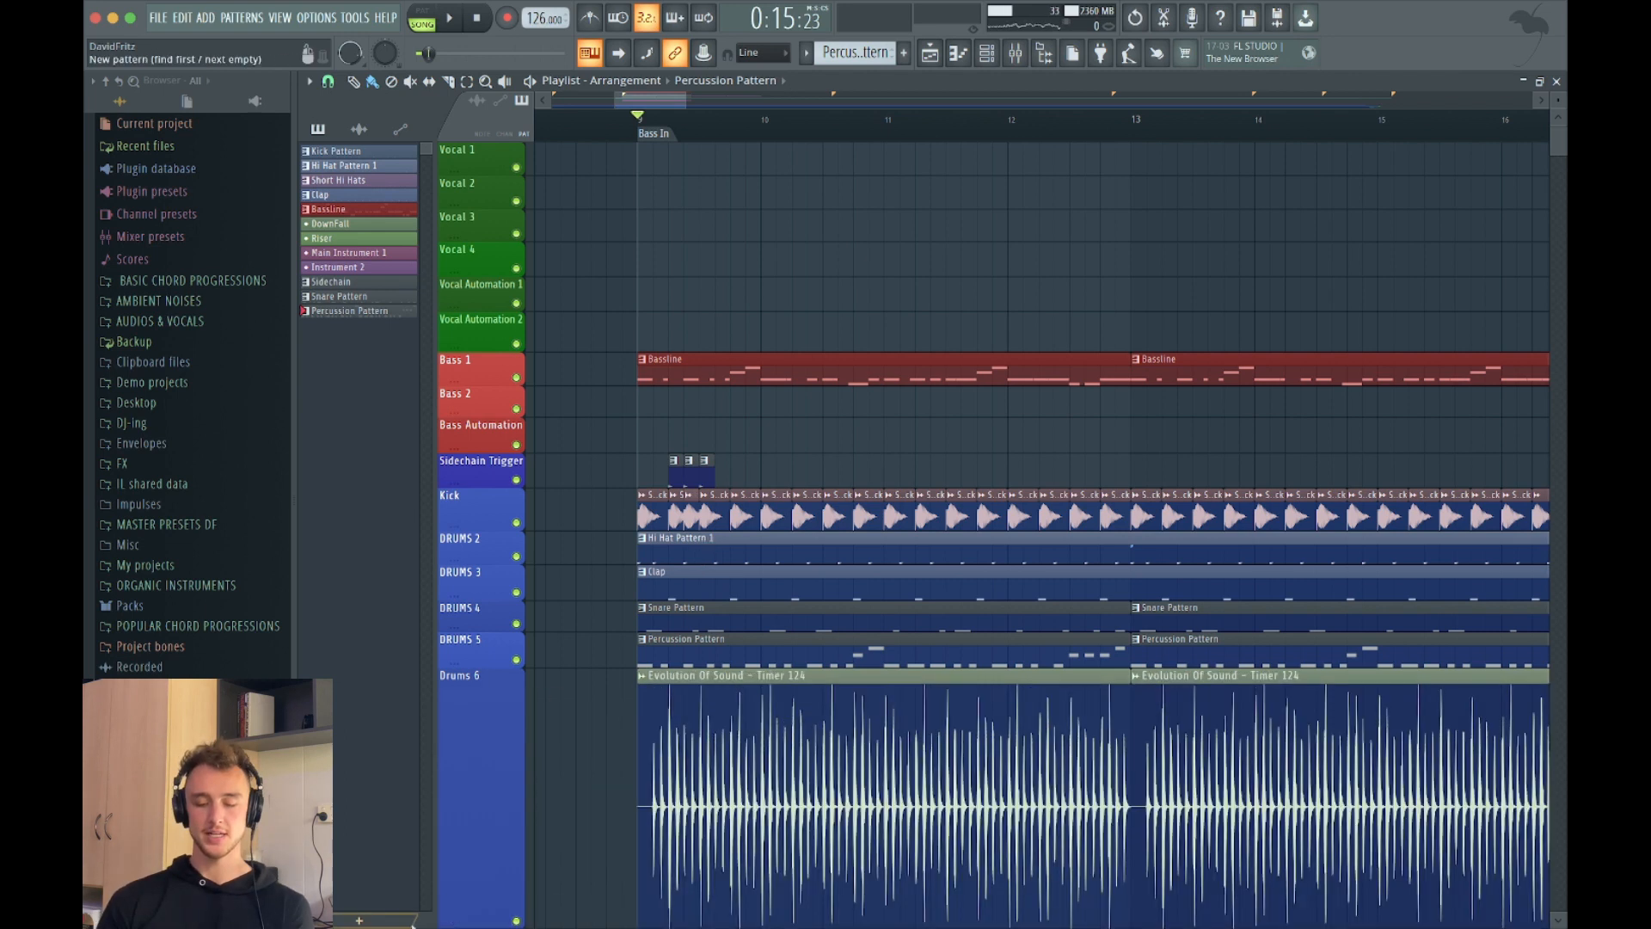
{"action": "scroll", "coordinate": [770, 807], "scroll_direction": "up", "scroll_amount": 8}
{"action": "left_click_drag", "start_coordinate": [770, 806], "coordinate": [1067, 319]}
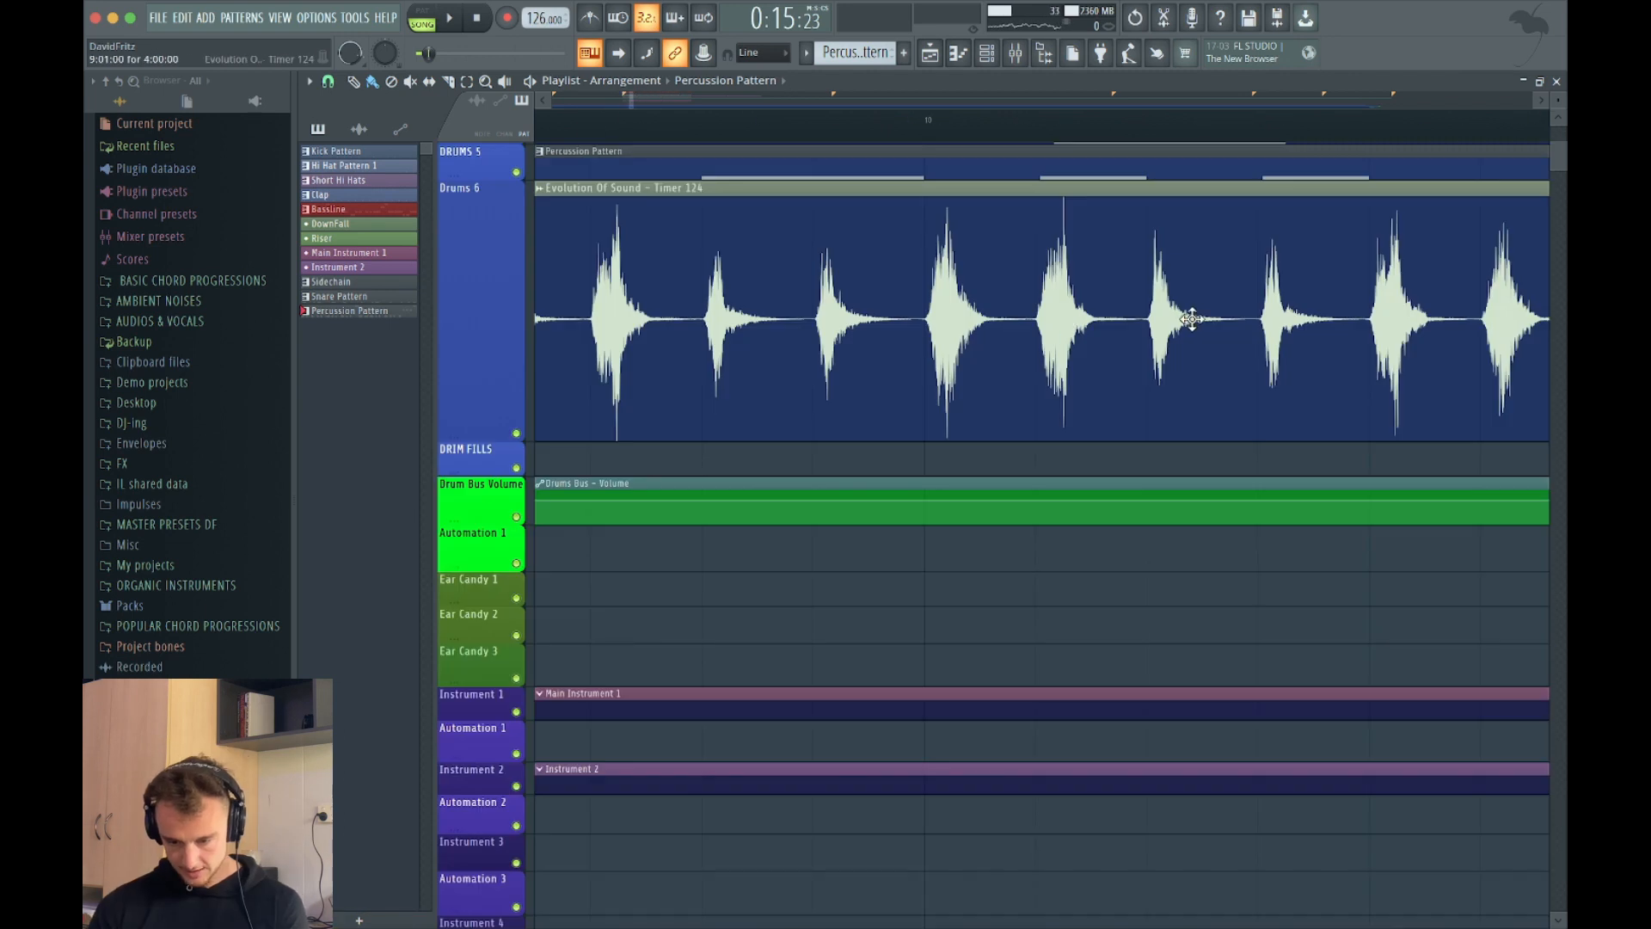
{"action": "scroll", "coordinate": [1270, 320], "scroll_direction": "up", "scroll_amount": 5}
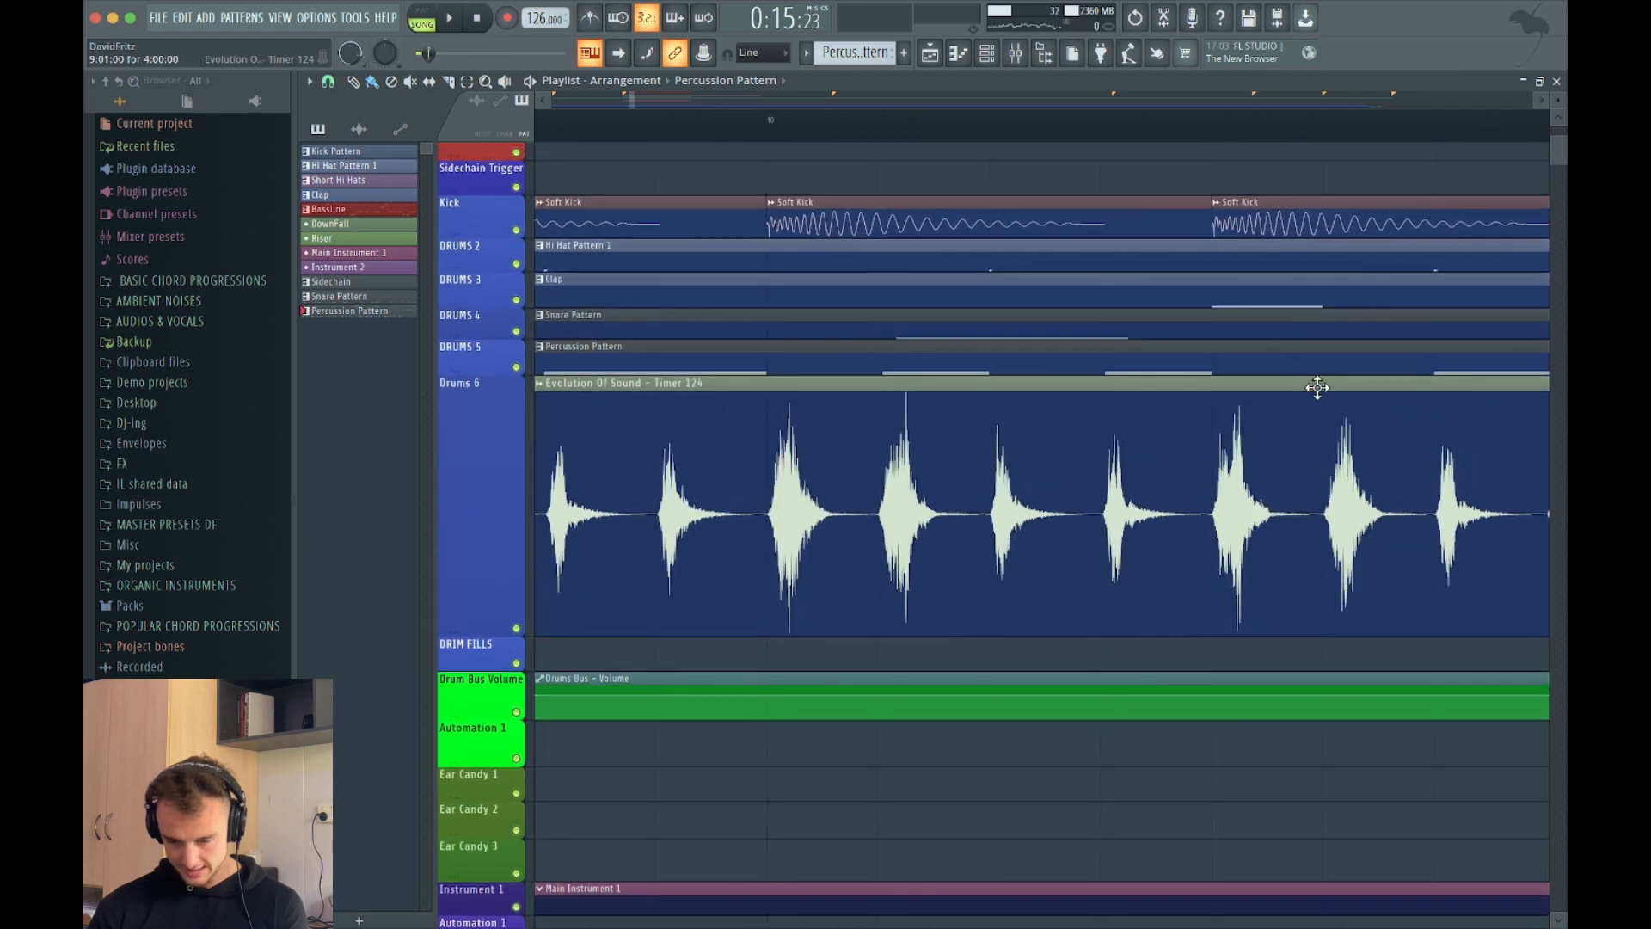
{"action": "scroll", "coordinate": [1357, 469], "scroll_direction": "up", "scroll_amount": 3}
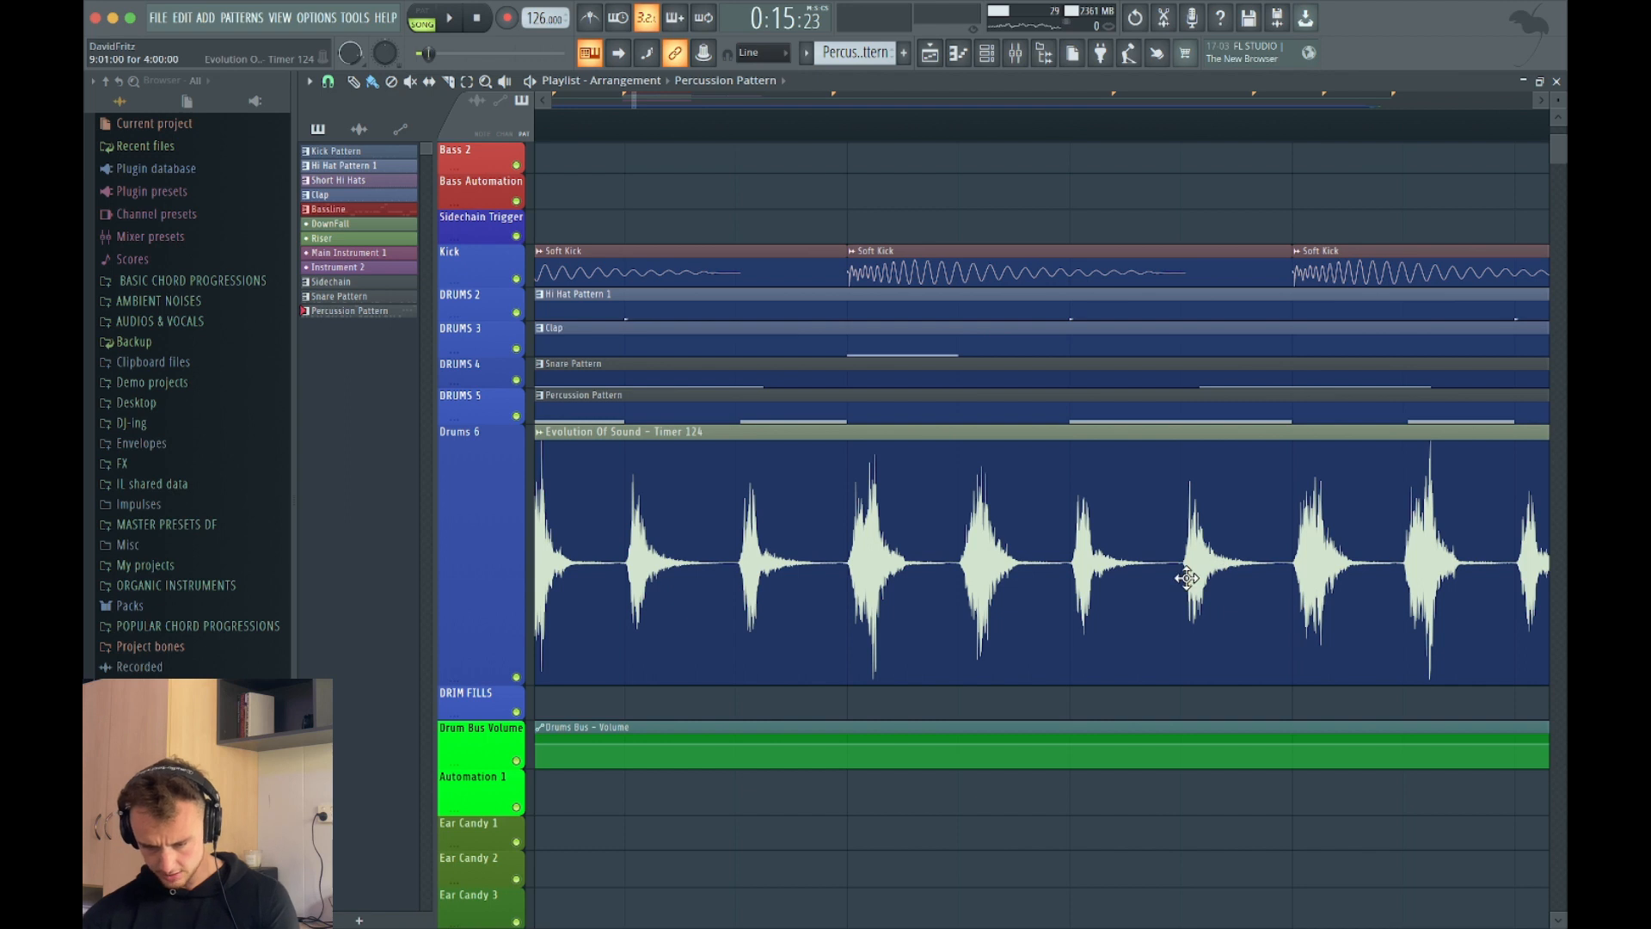
{"action": "scroll", "coordinate": [1196, 519], "scroll_direction": "right", "scroll_amount": 2}
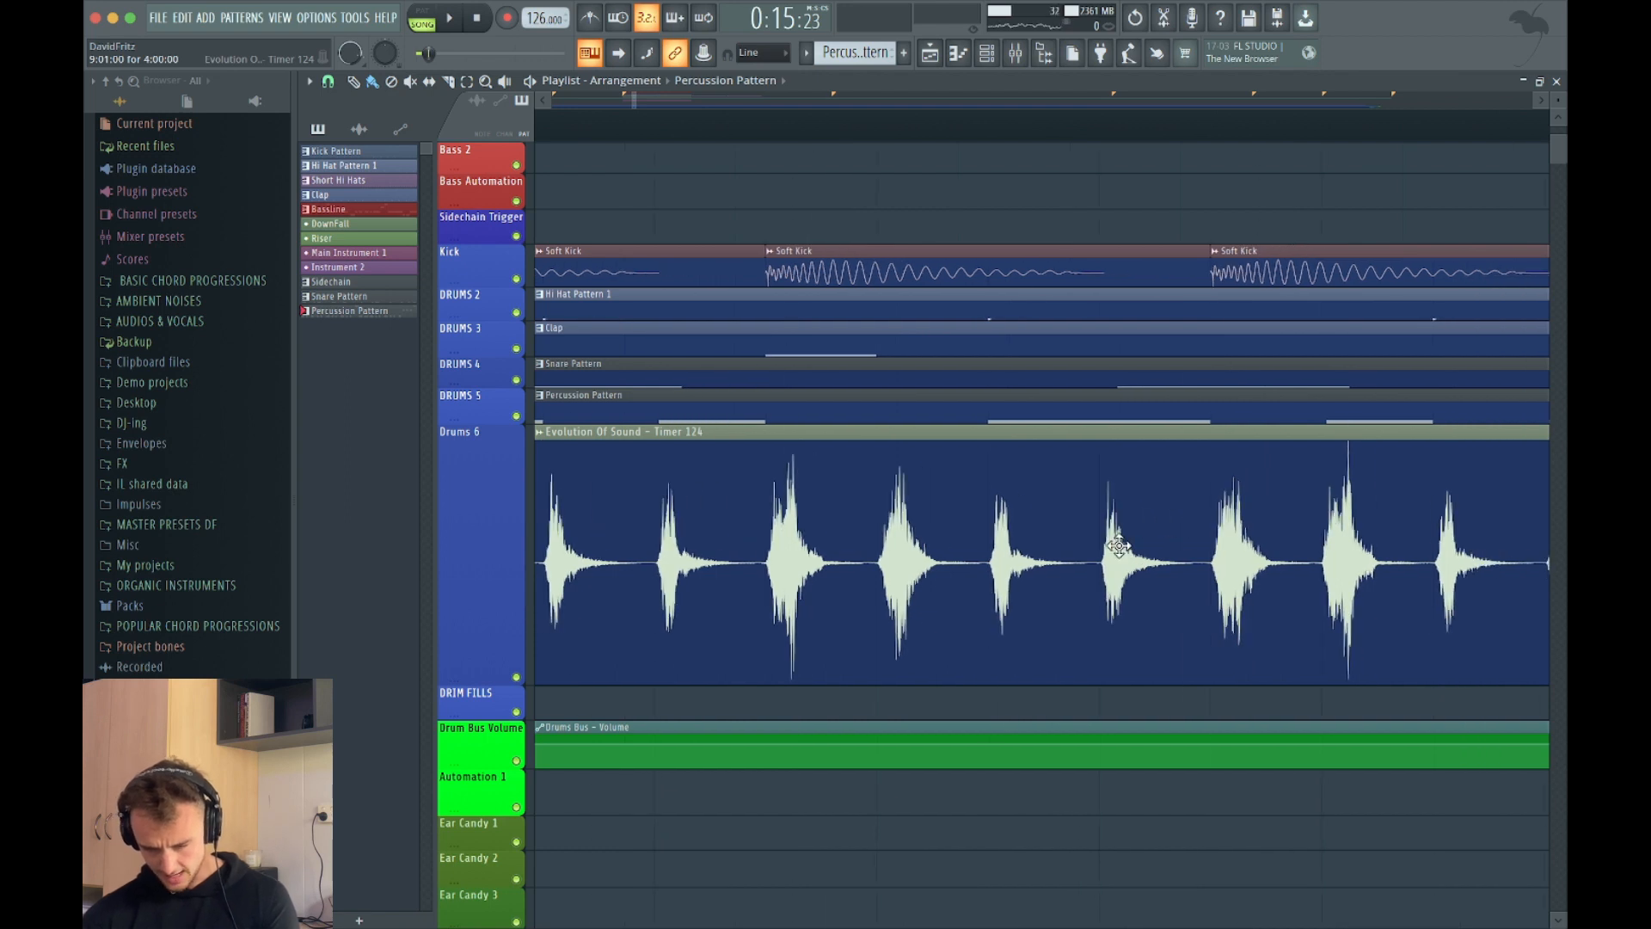
{"action": "scroll", "coordinate": [1116, 545], "scroll_direction": "down", "scroll_amount": 4}
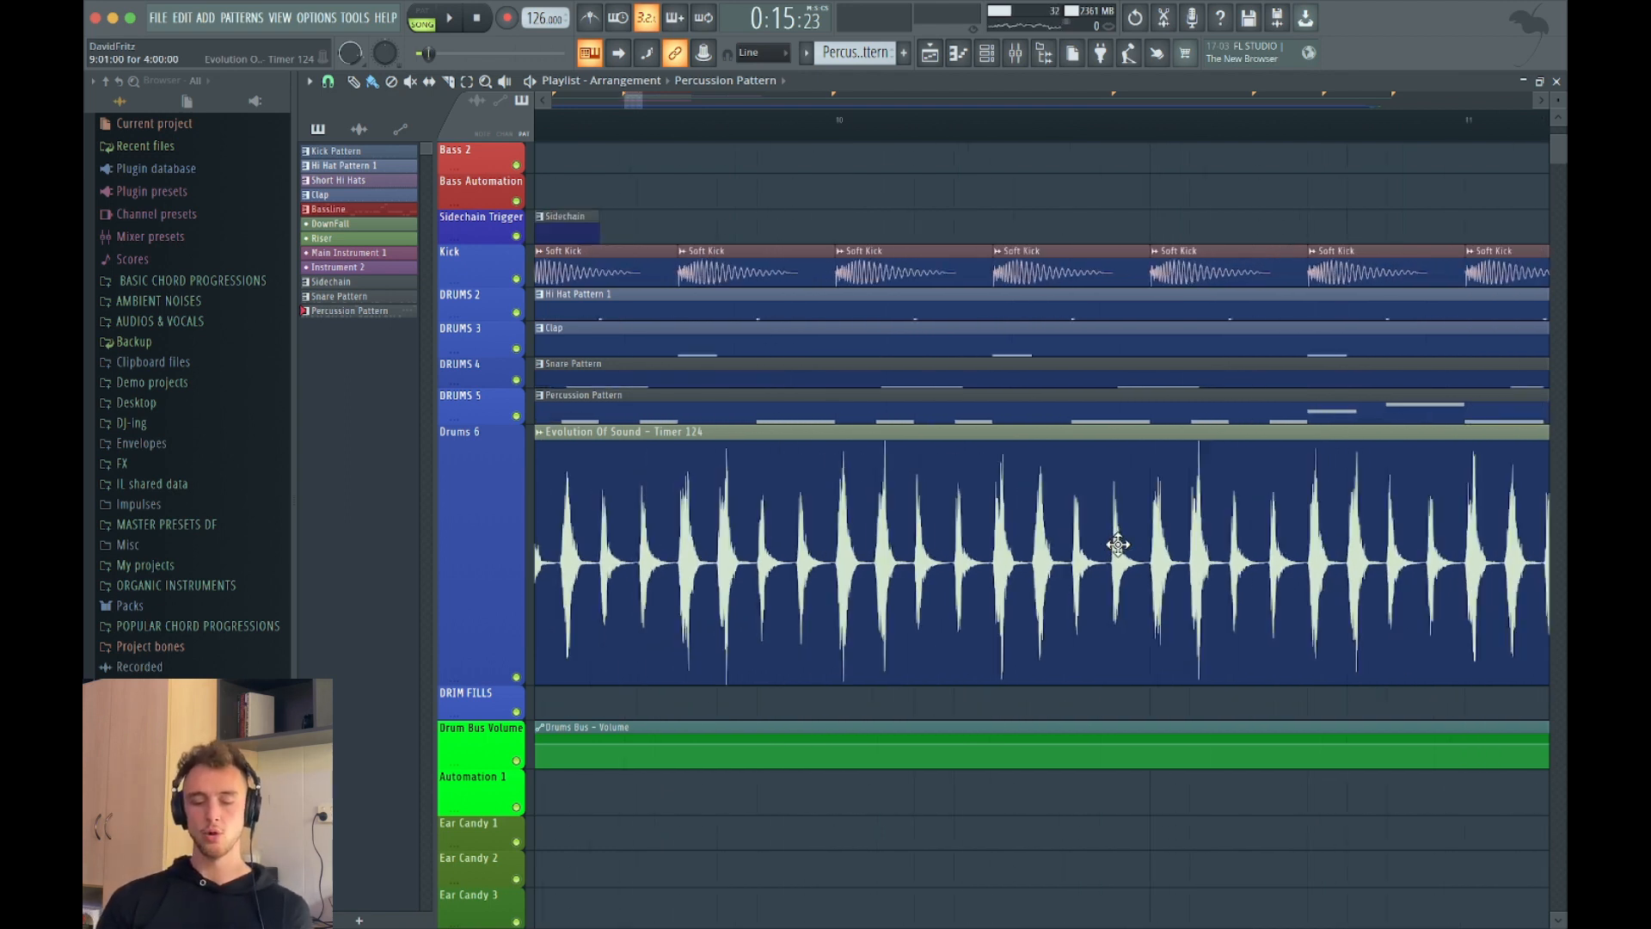
Step: Solo Drums 6 and play its audio loop with the main swing at 100% and then lowered to its minimum
{"action": "double_click", "coordinate": [685, 602]}
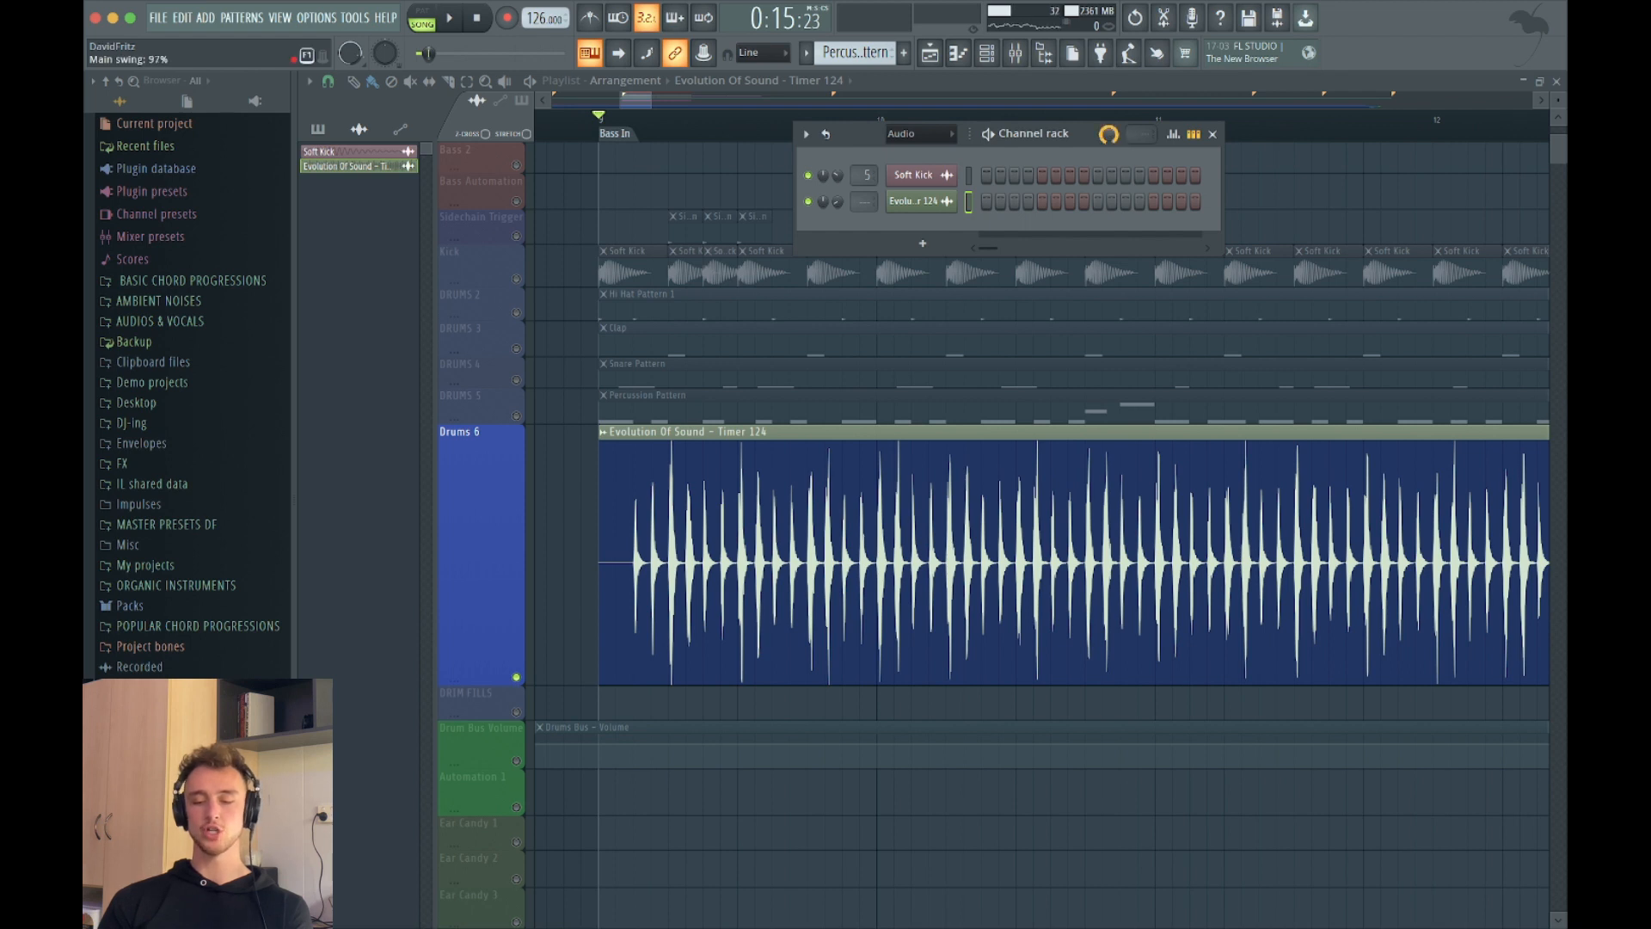
{"action": "key", "text": "space"}
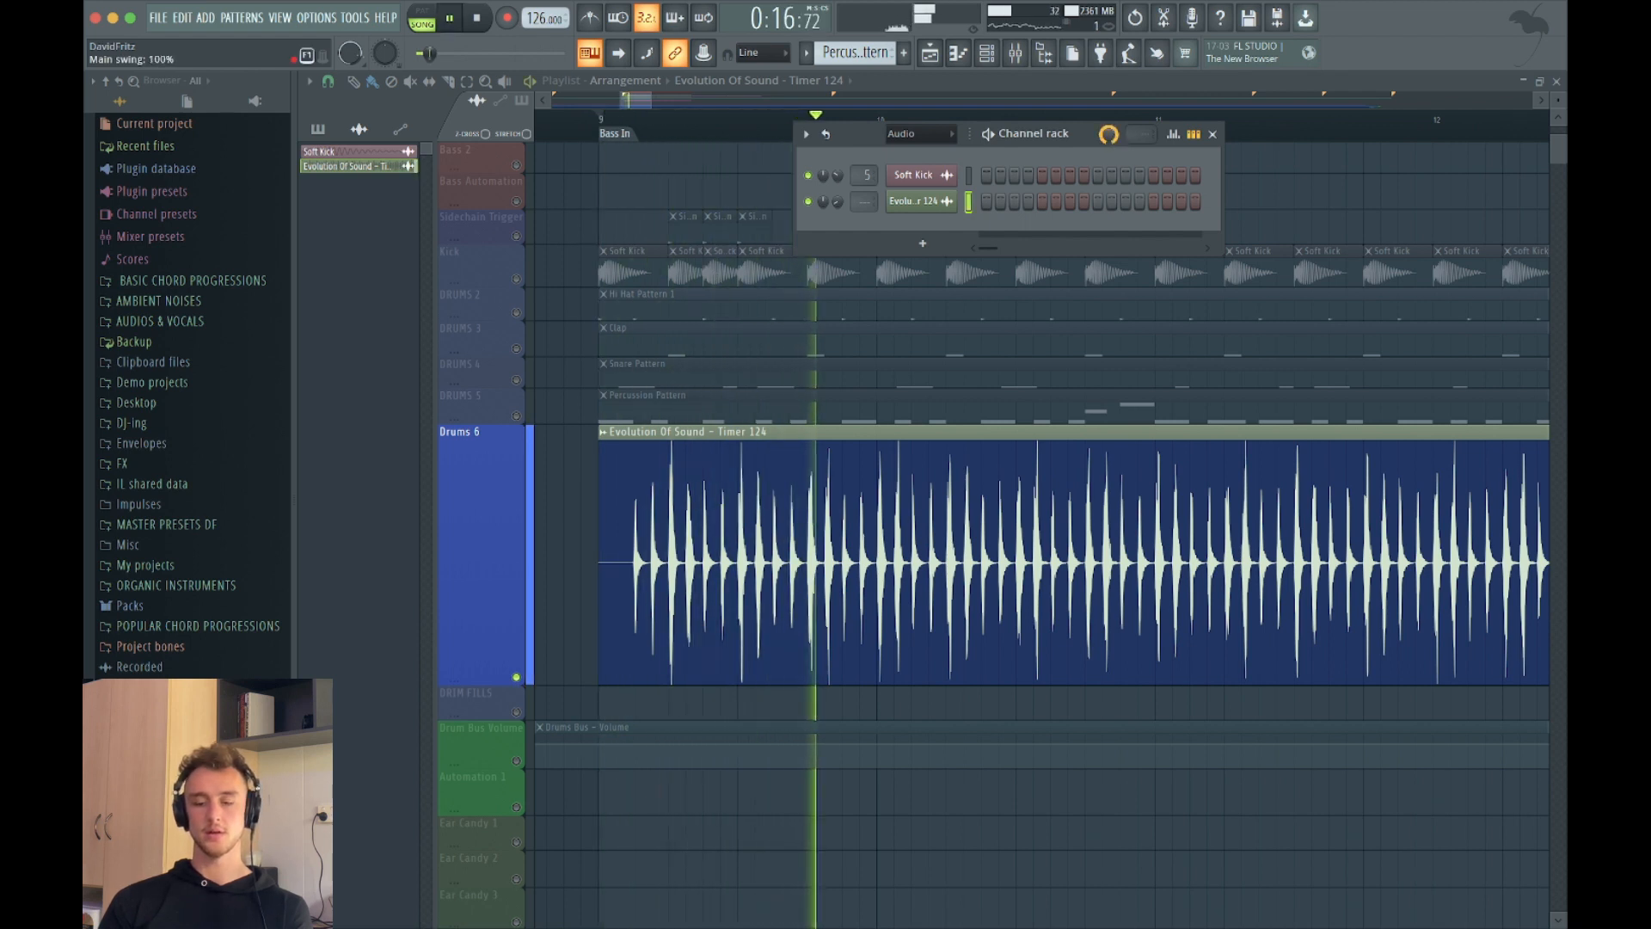
{"action": "left_click_drag", "start_coordinate": [1111, 135], "coordinate": [1111, 220]}
{"action": "key", "text": "space"}
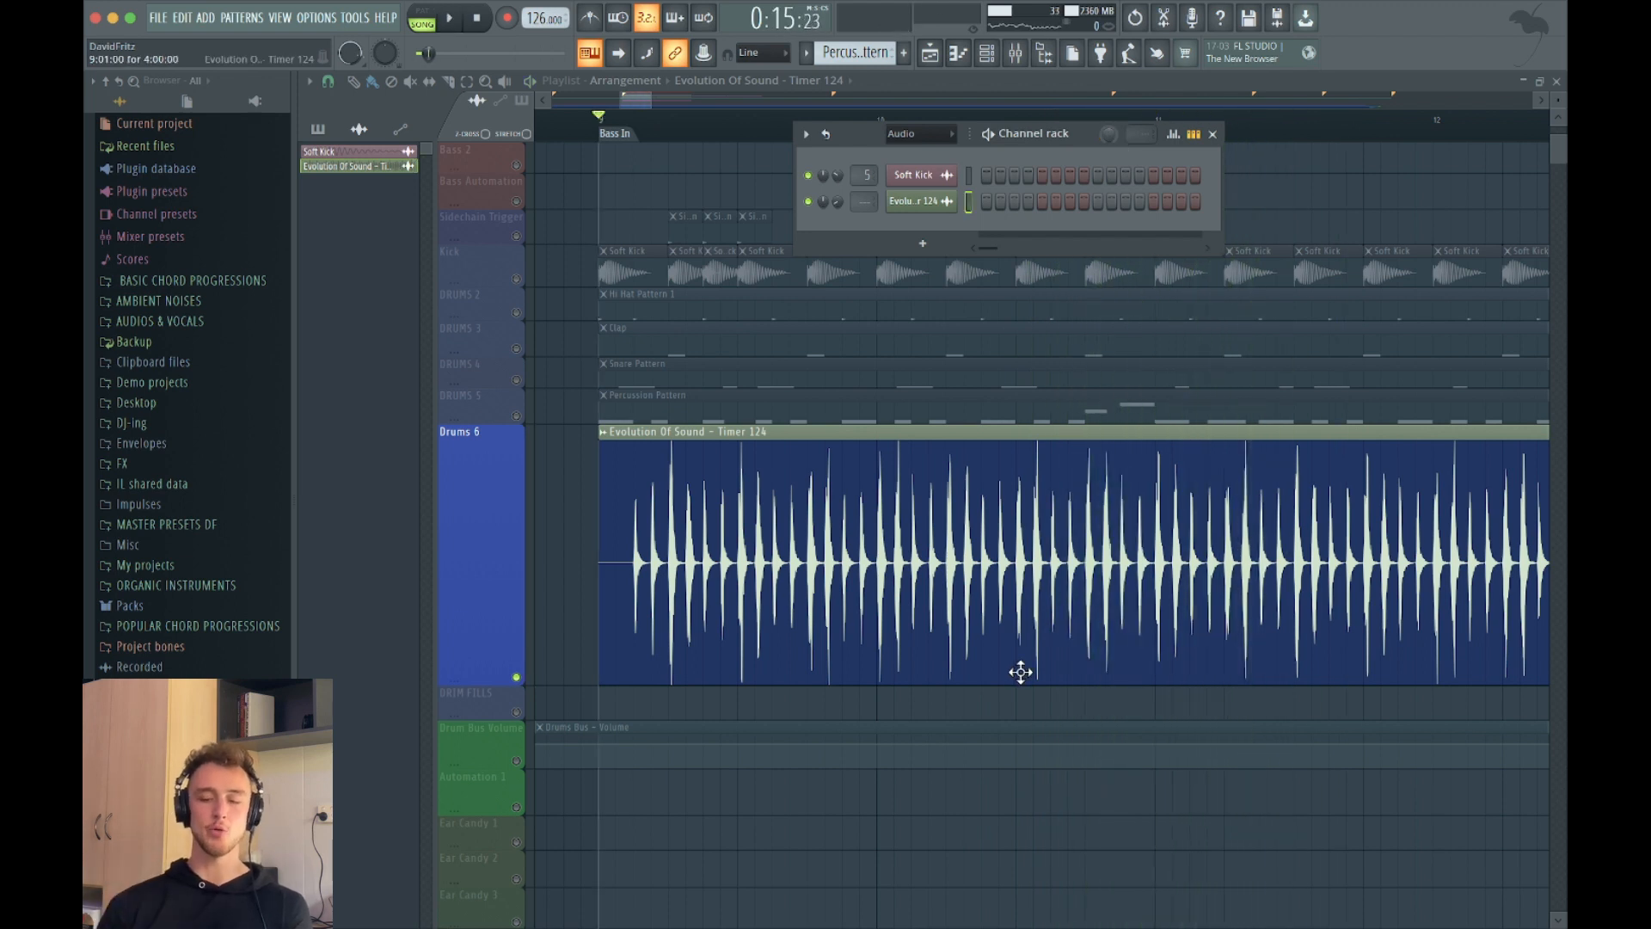
Step: Open the Evolution Of Sound - Timer 124 clip on Drums 6 for time-warping in NewTime and enlarge its window
{"action": "left_click", "coordinate": [827, 589]}
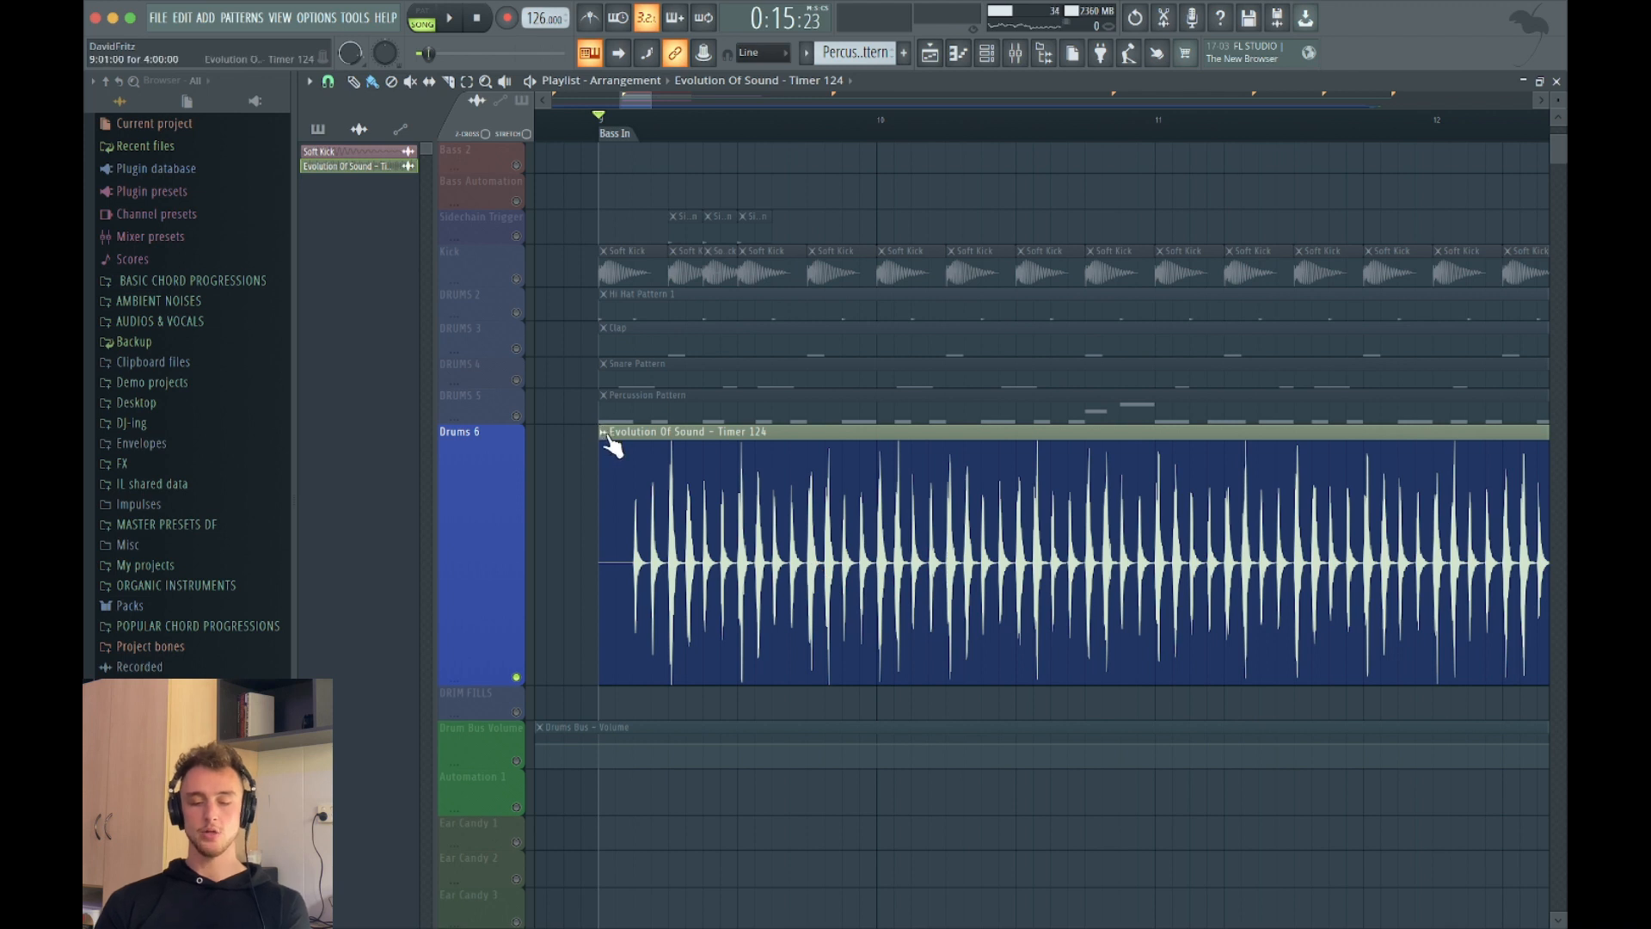
{"action": "left_click", "coordinate": [606, 437]}
{"action": "left_click", "coordinate": [605, 435]}
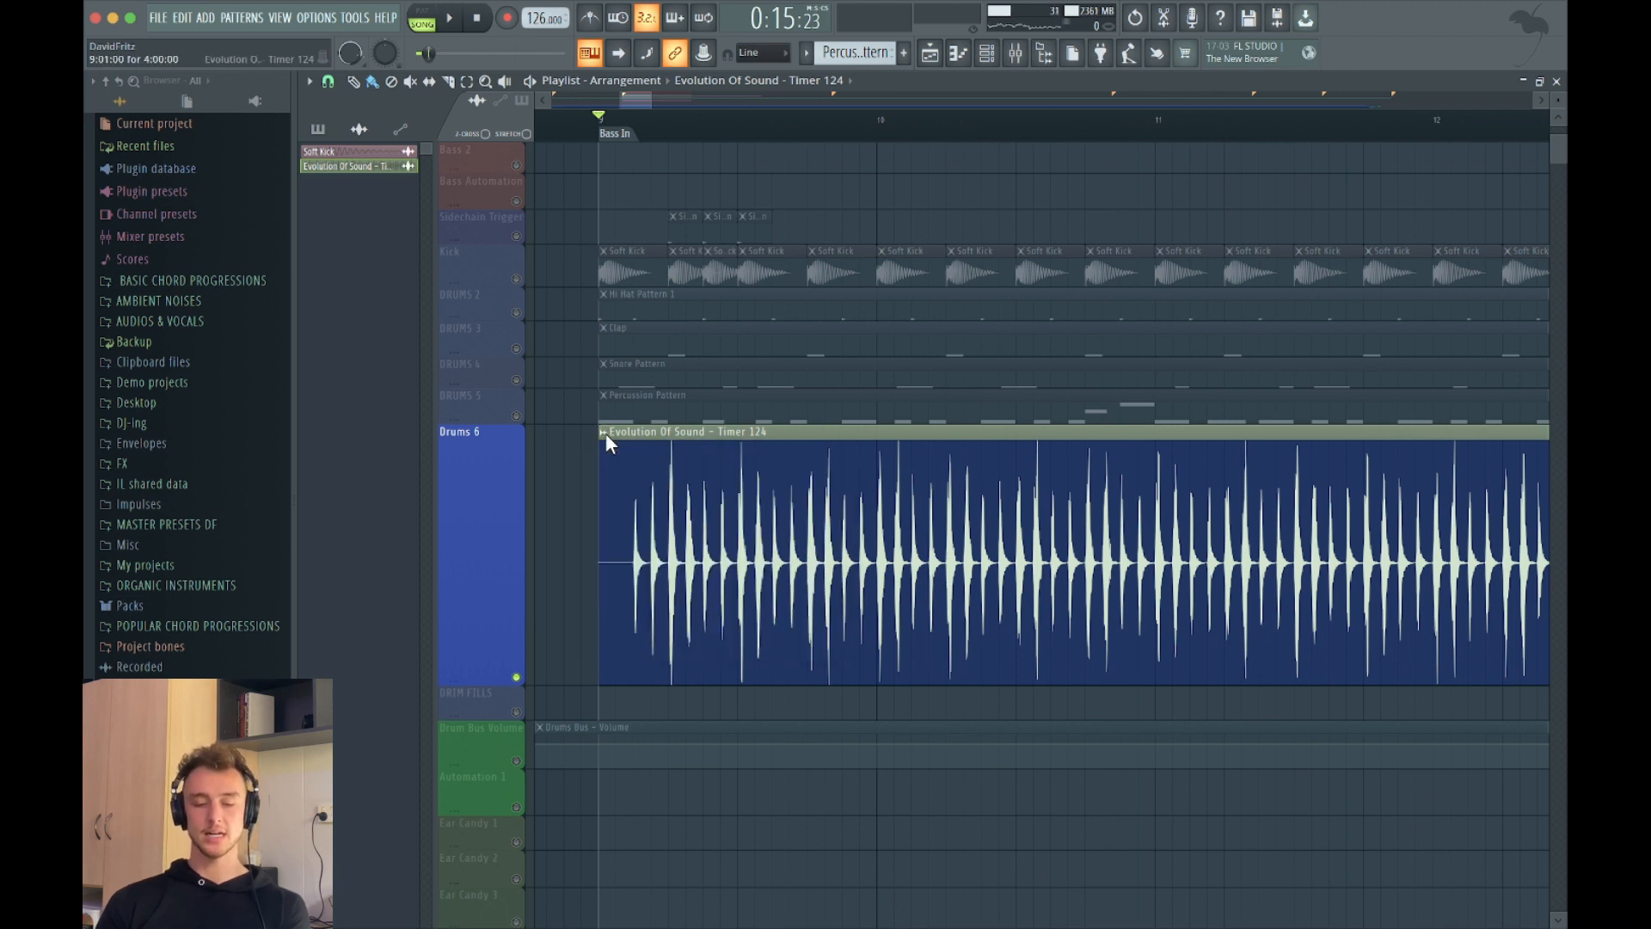
{"action": "left_click", "coordinate": [603, 435]}
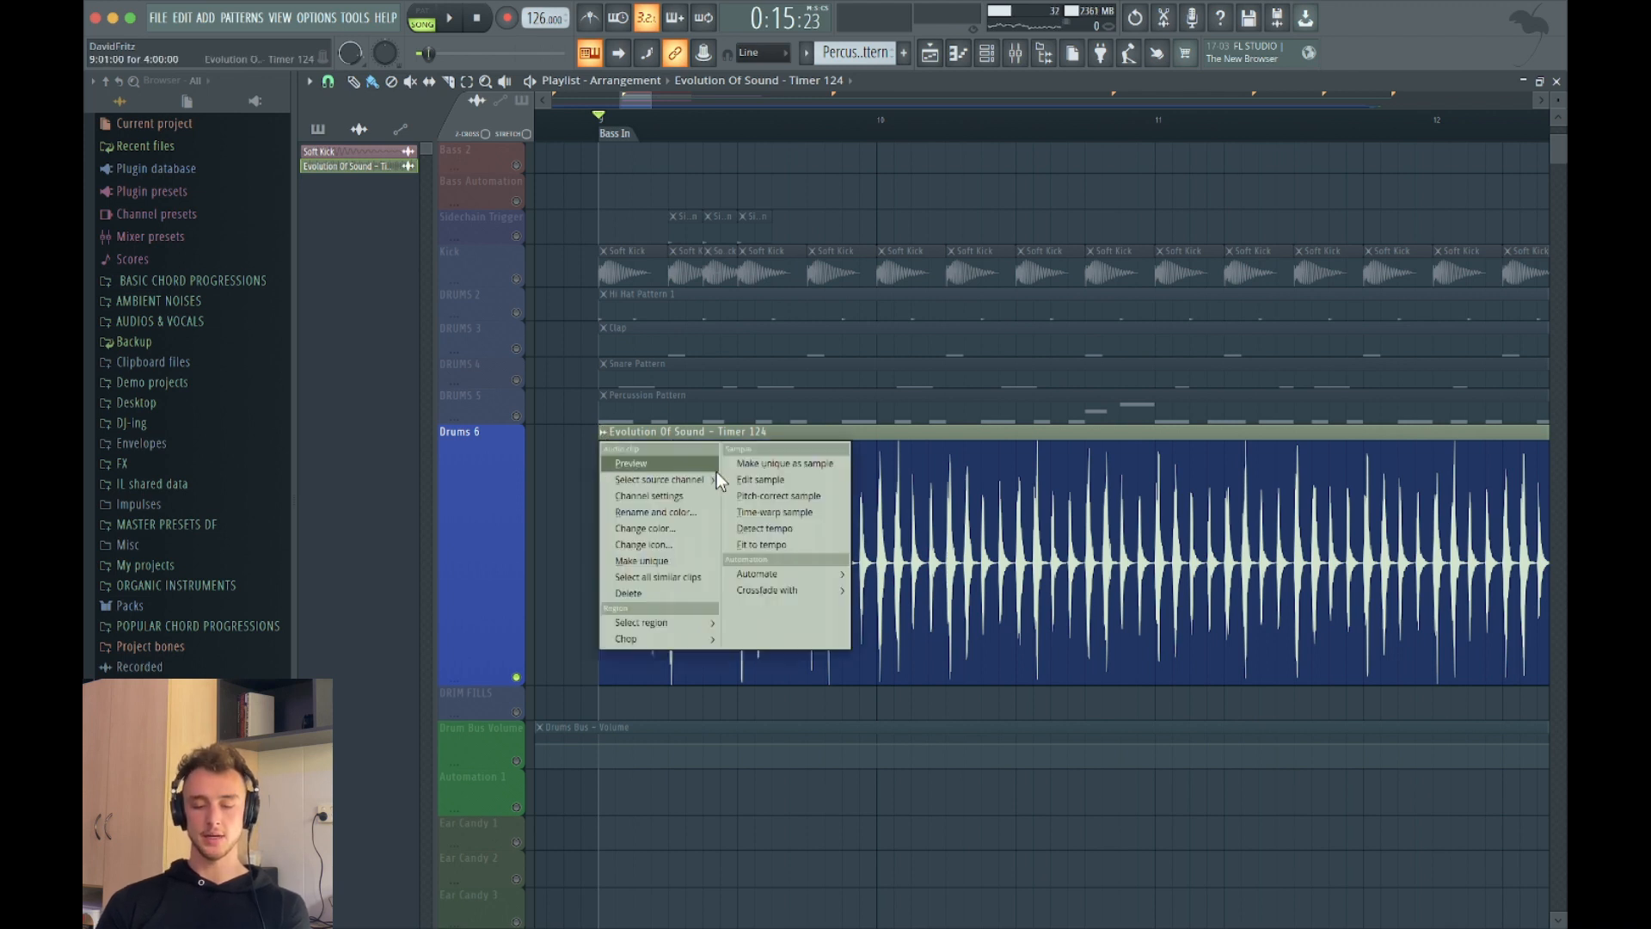
{"action": "left_click", "coordinate": [777, 516]}
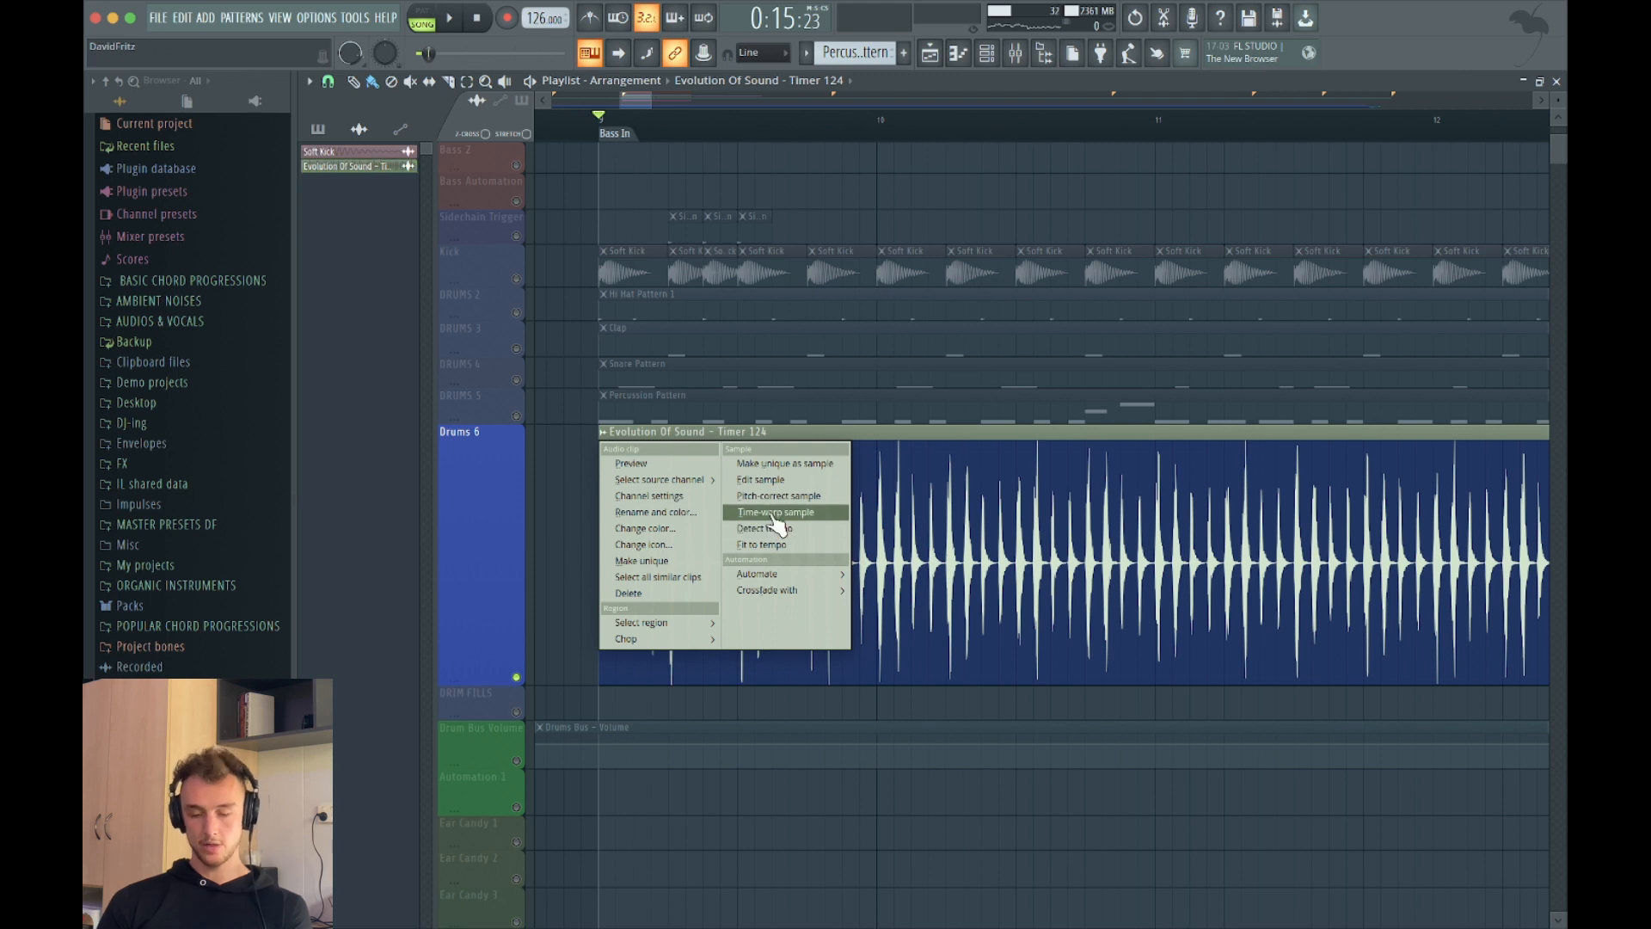
{"action": "left_click_drag", "start_coordinate": [567, 191], "coordinate": [567, 148]}
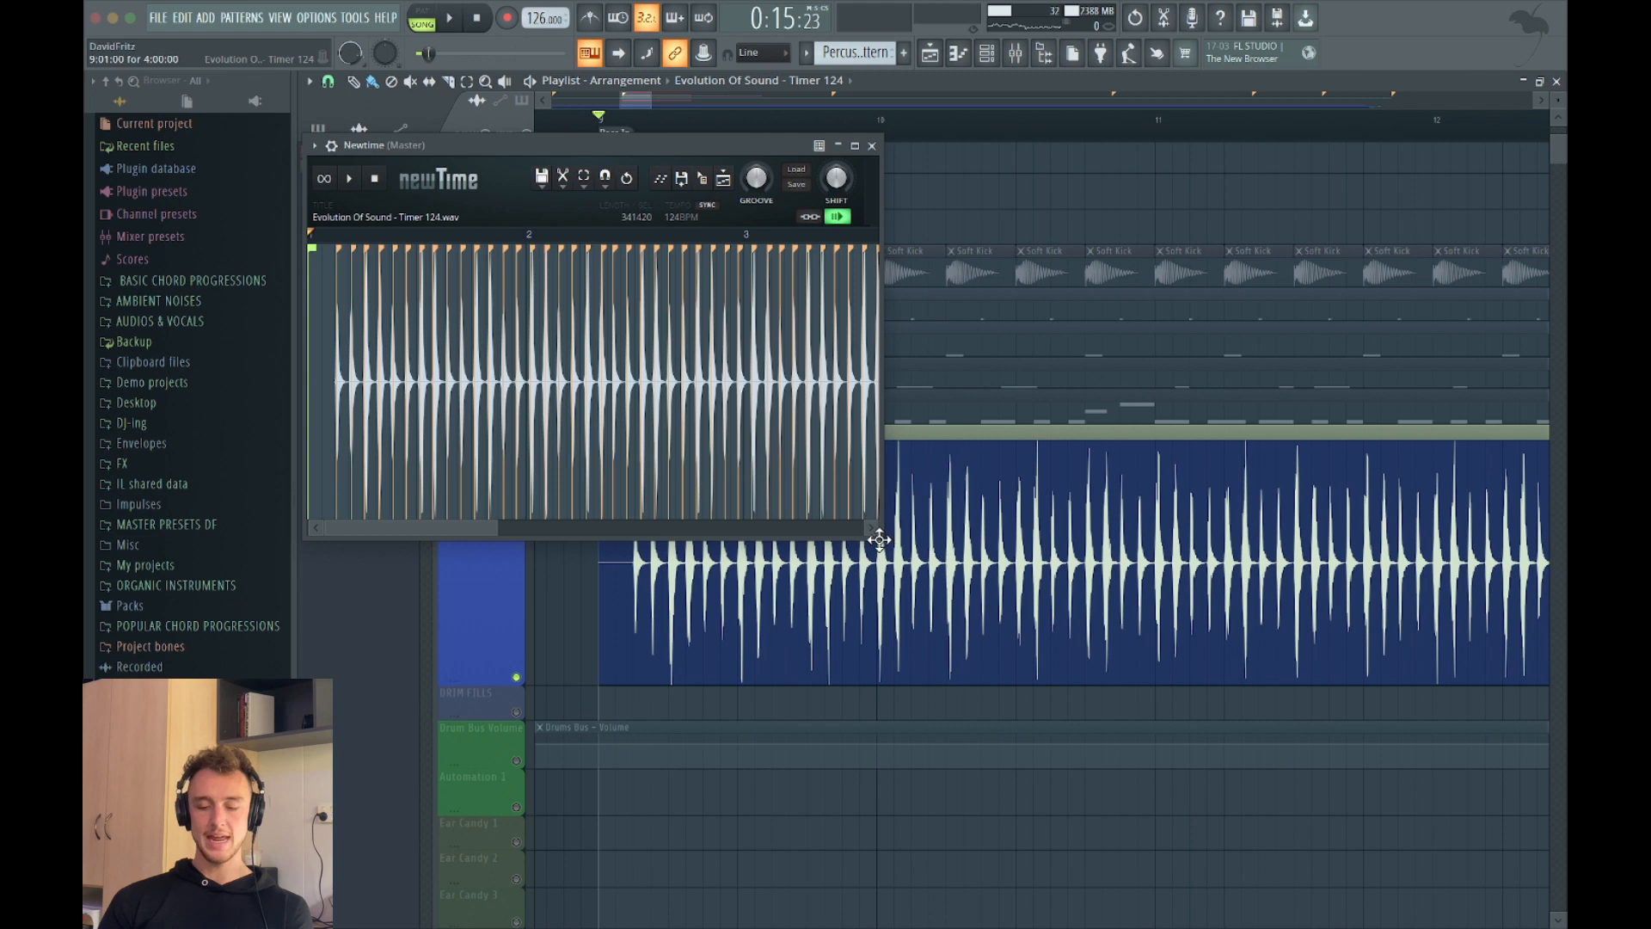
{"action": "left_click_drag", "start_coordinate": [879, 540], "coordinate": [1302, 865]}
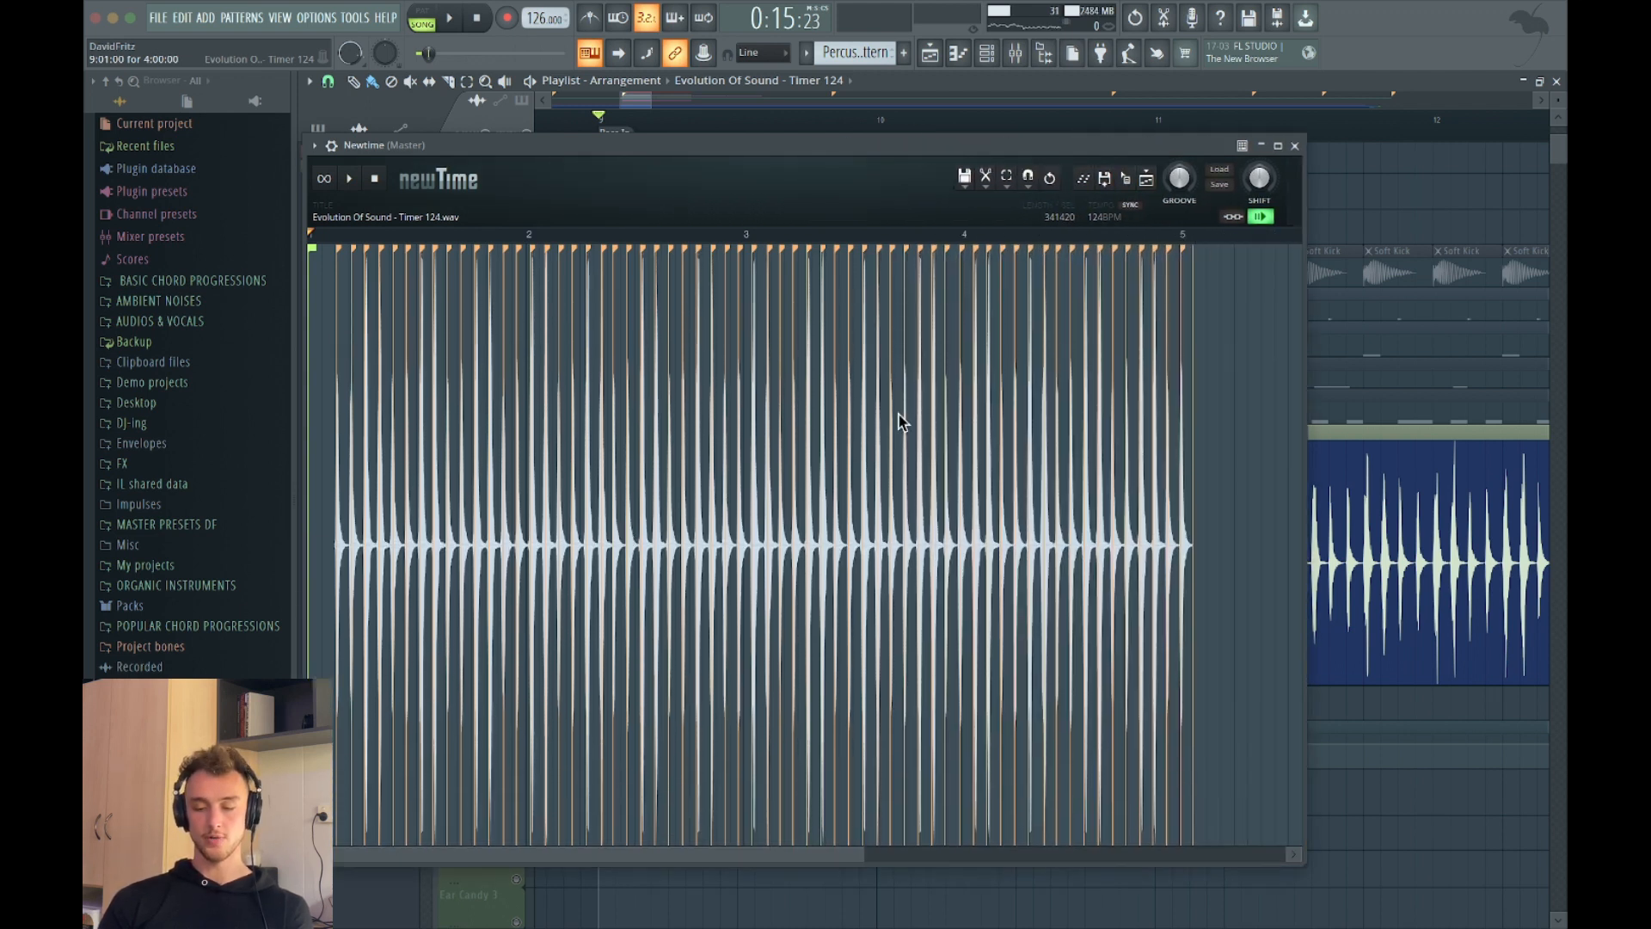
Step: Turn on tempo sync in NewTime and load the Pushing Groove 1 template for the audio loop
{"action": "scroll", "coordinate": [1179, 178], "scroll_direction": "down", "scroll_amount": 2}
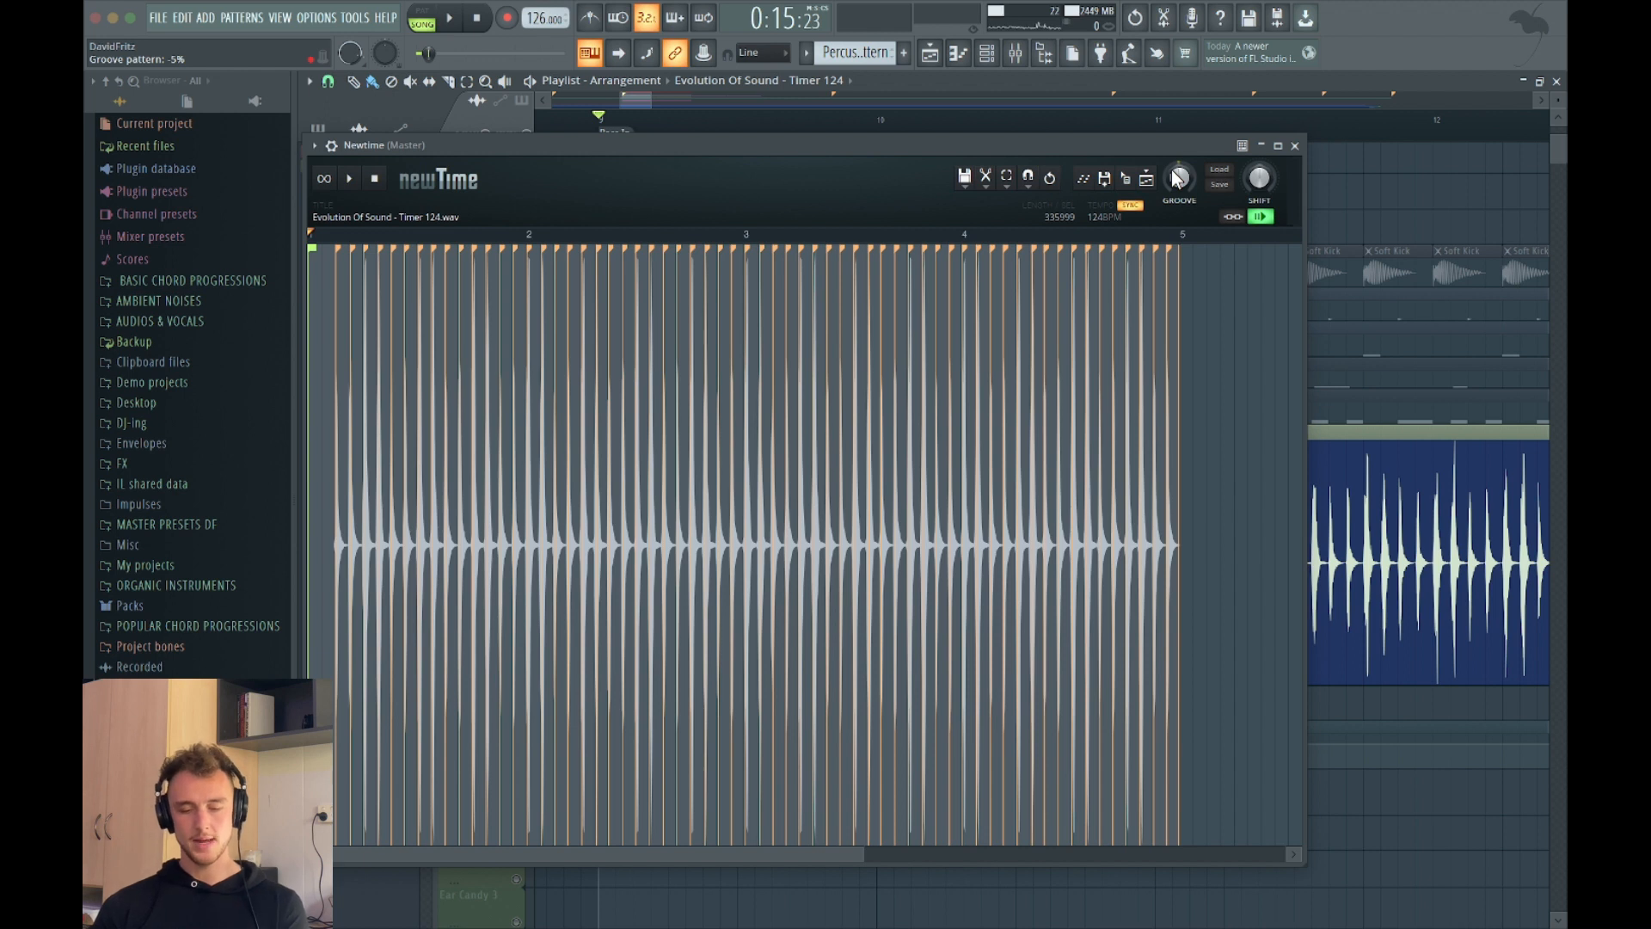
{"action": "left_click", "coordinate": [1221, 171]}
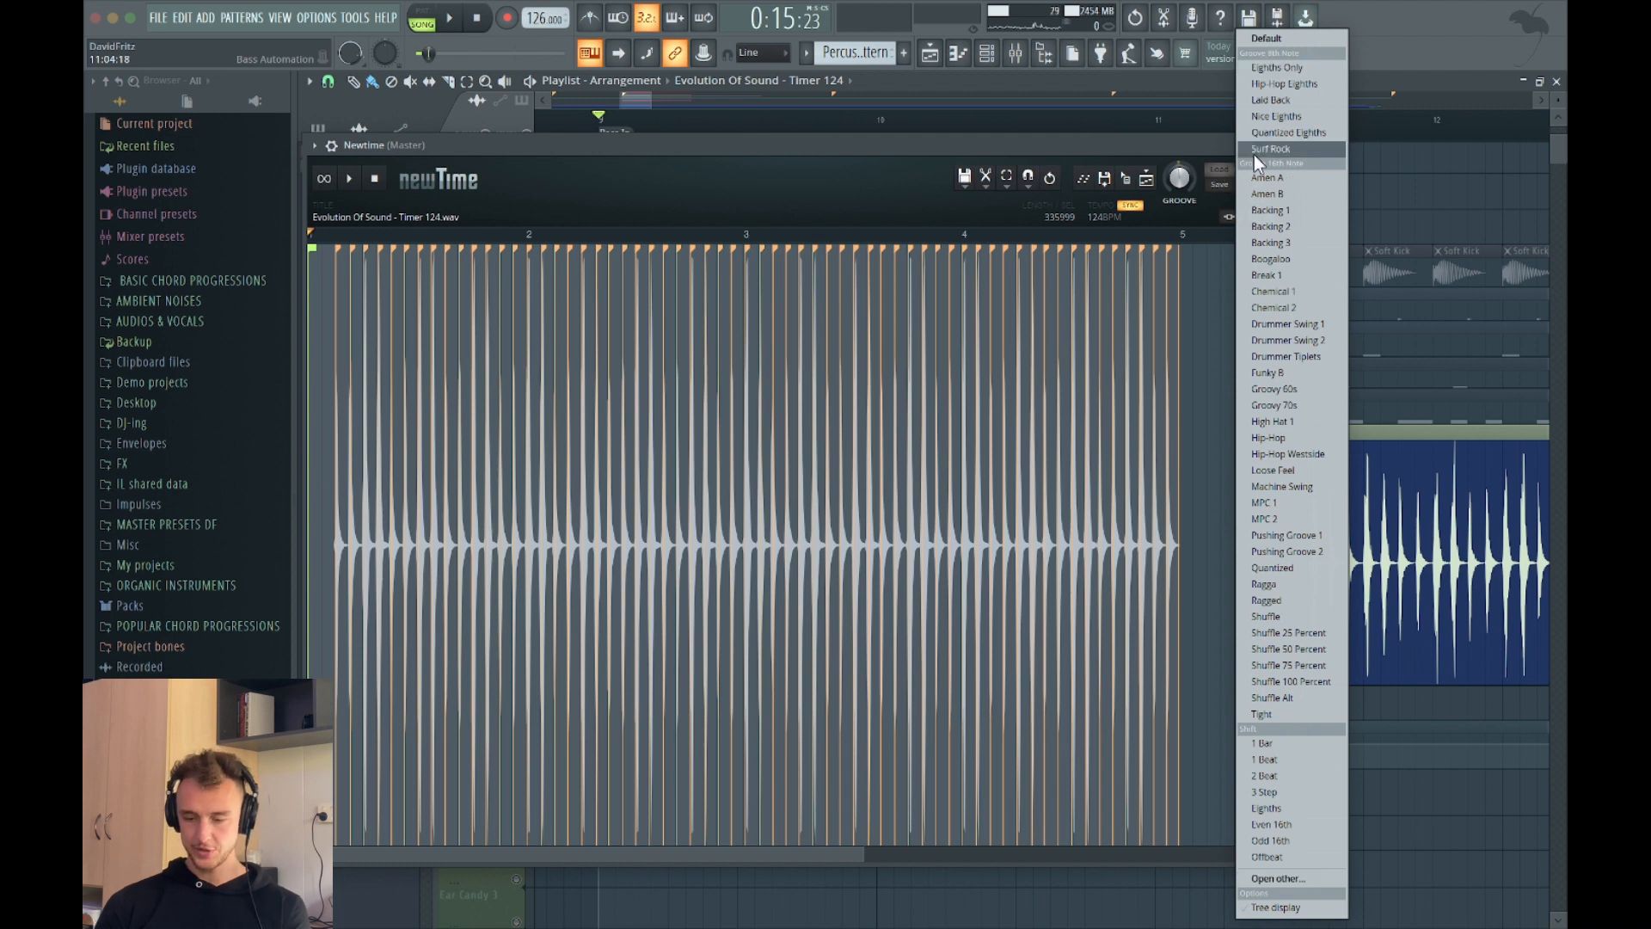
{"action": "left_click", "coordinate": [1298, 540]}
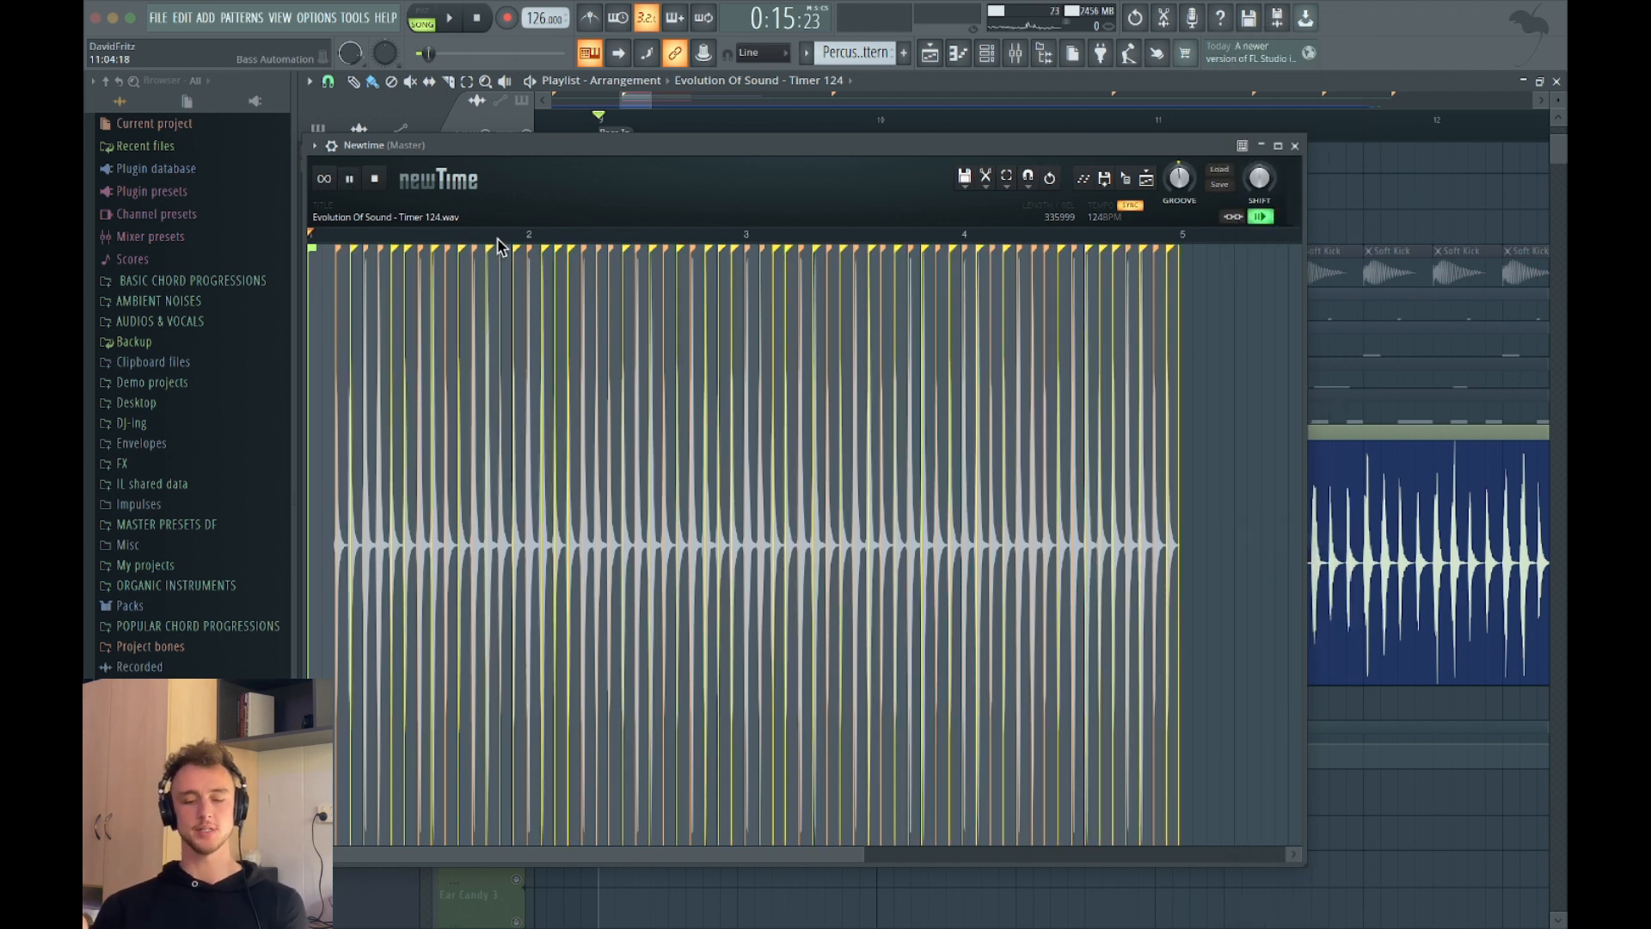
Step: Raise the groove amount while previewing the loop, and place the warped audio on Drums 6 in place of the original clip
{"action": "key", "text": "space"}
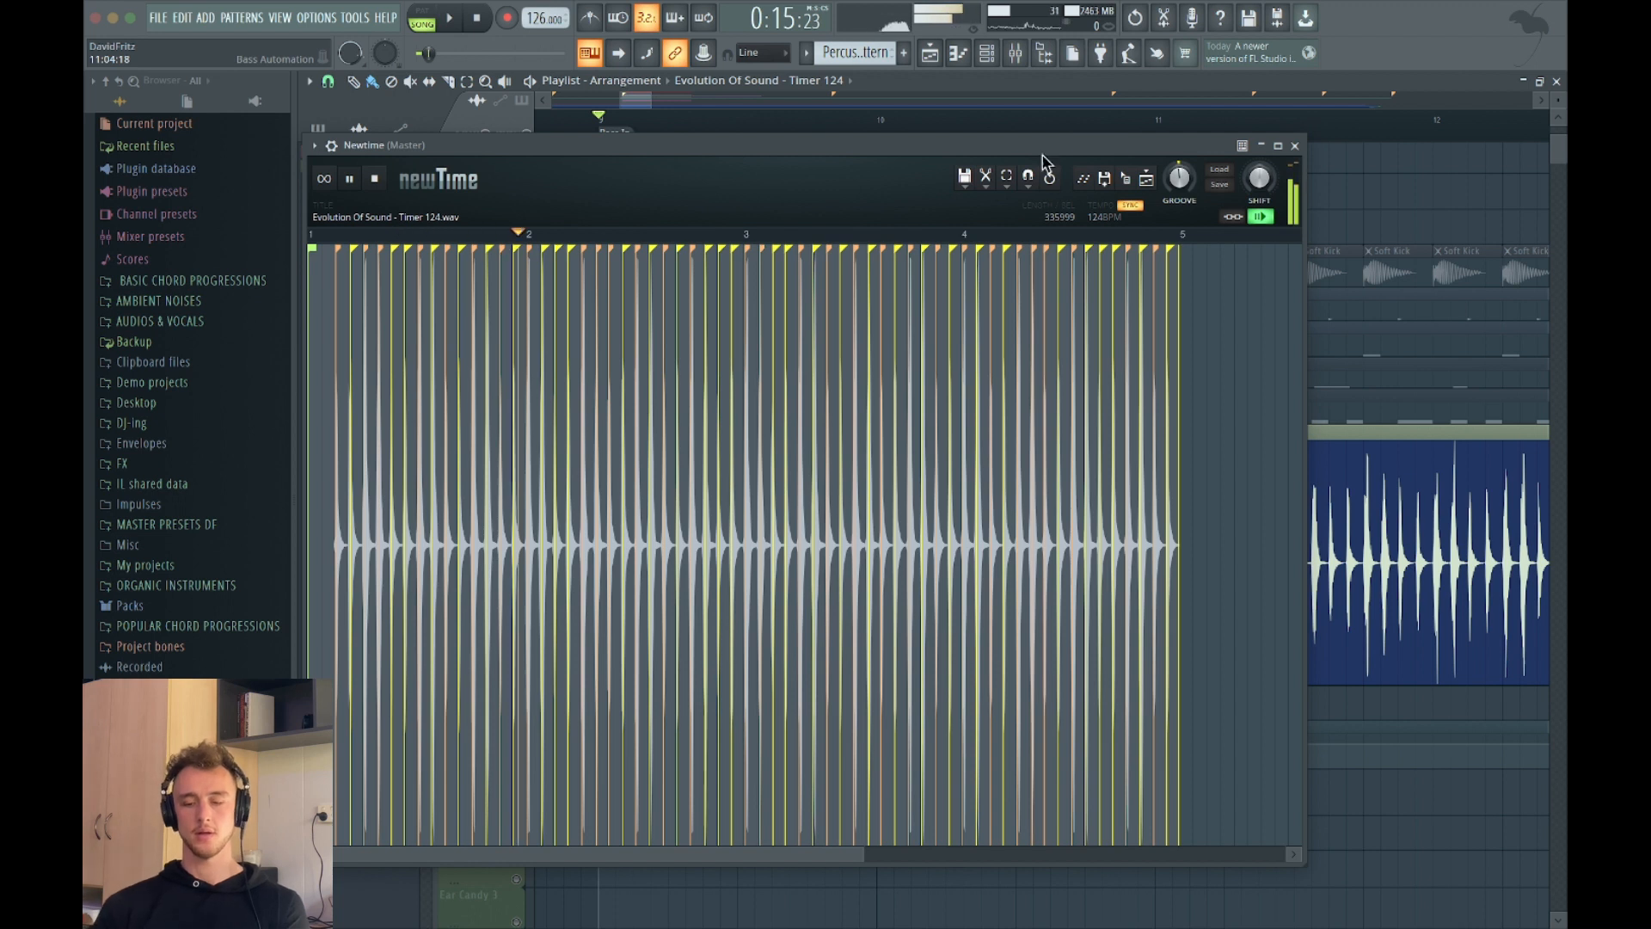
{"action": "left_click_drag", "start_coordinate": [1179, 177], "coordinate": [960, 753]}
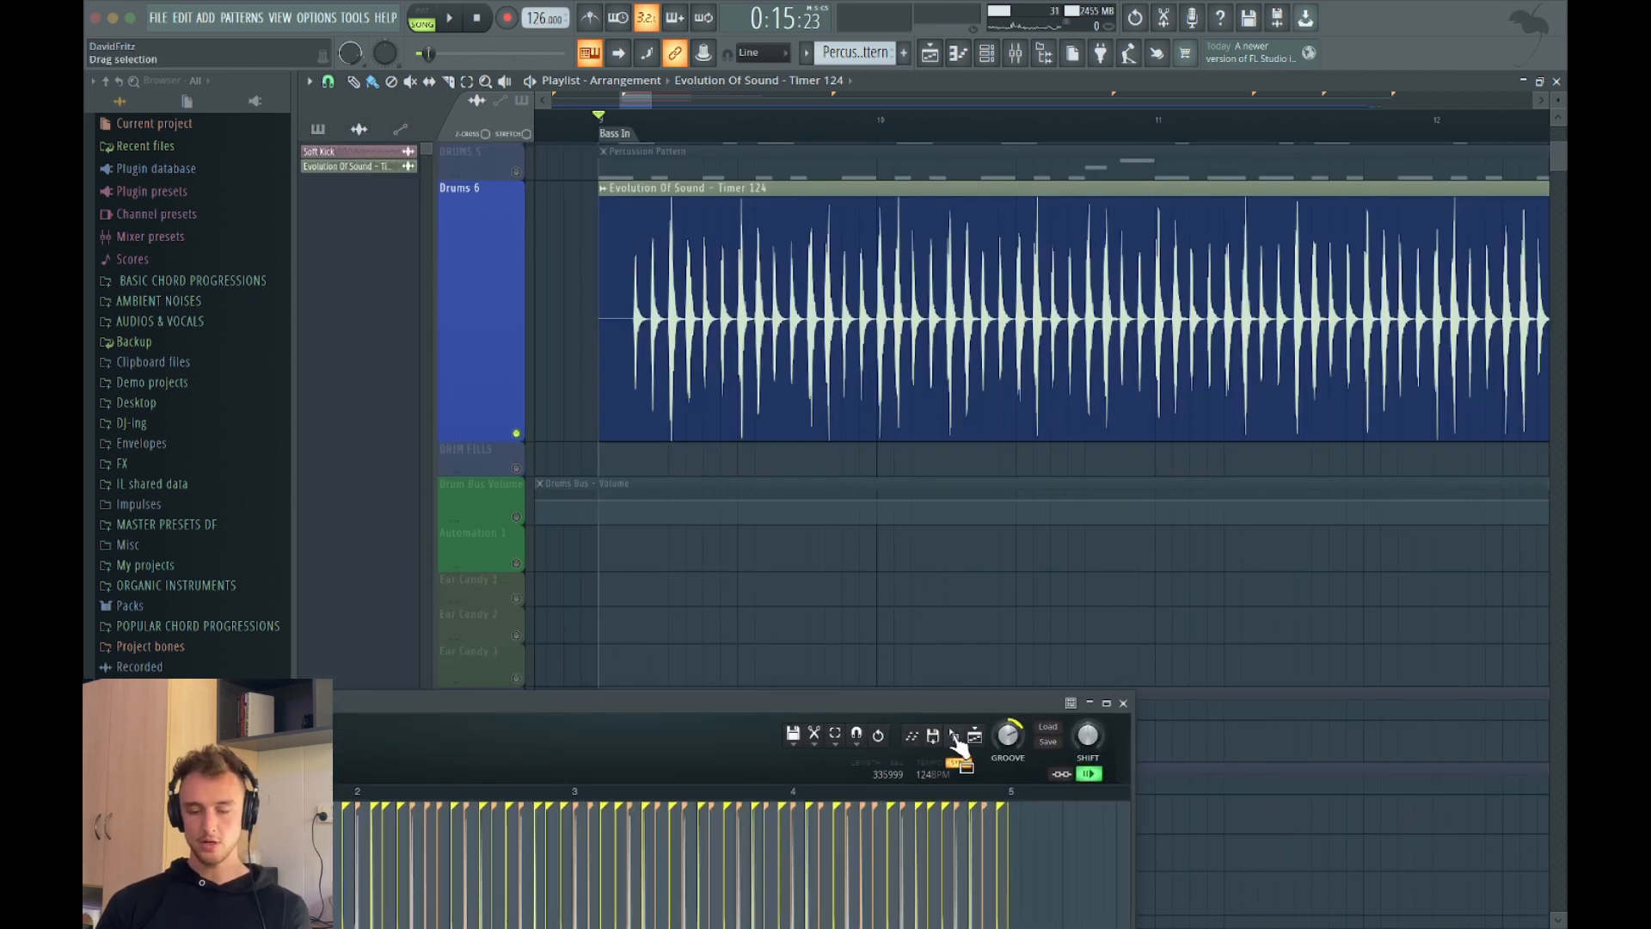
{"action": "left_click_drag", "start_coordinate": [1004, 698], "coordinate": [602, 354]}
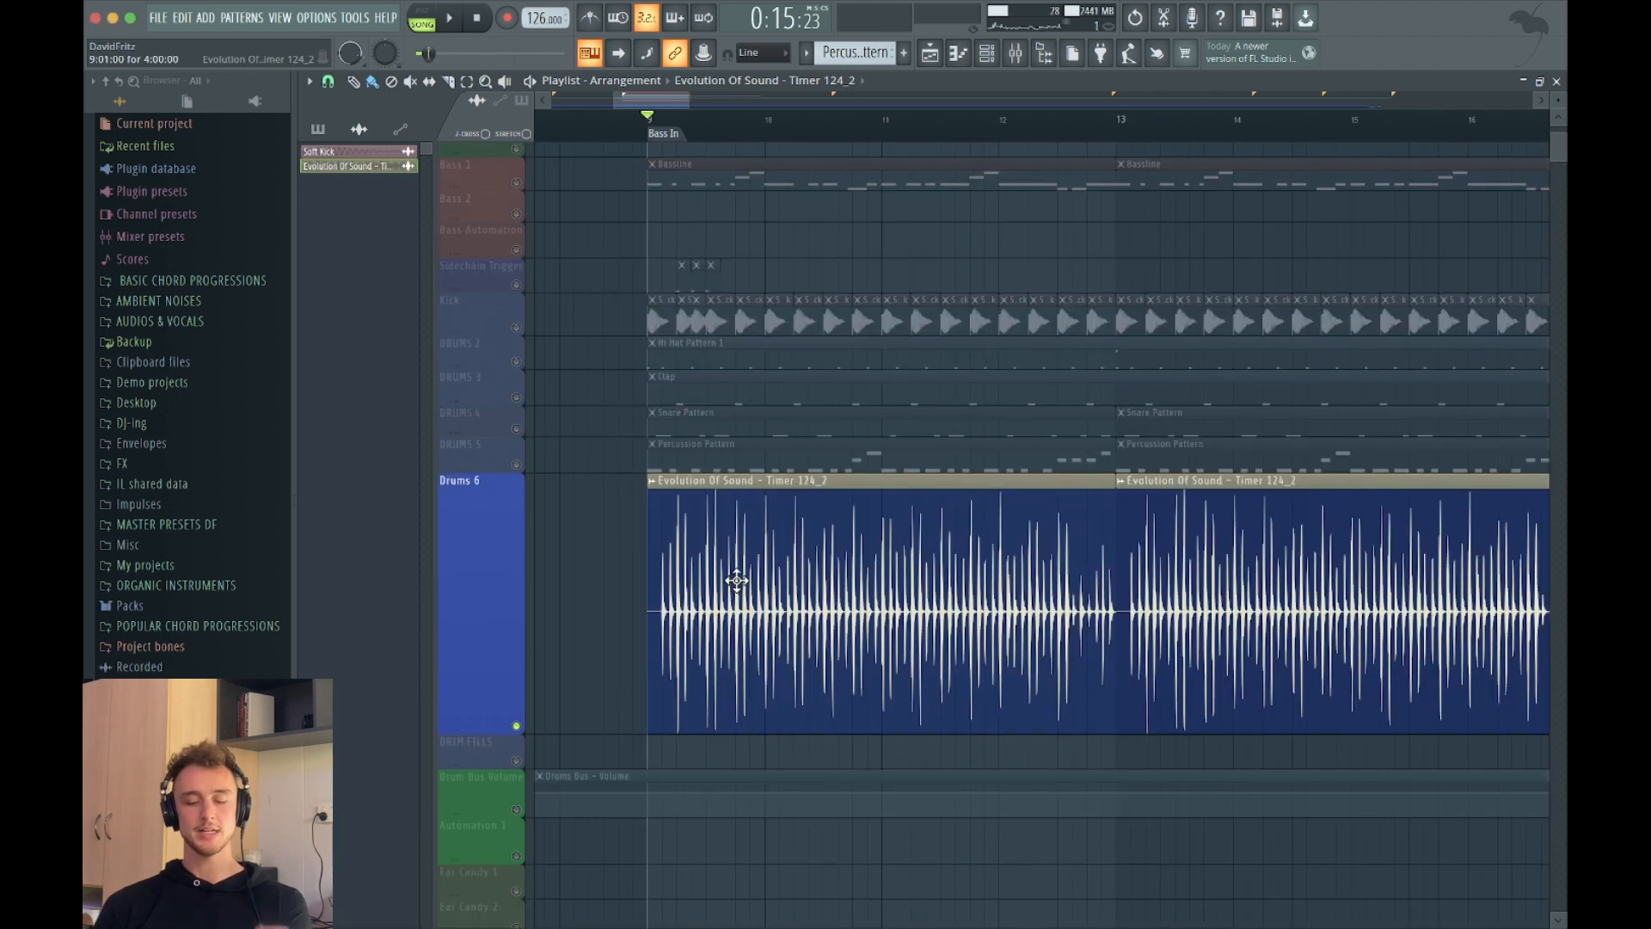
Step: Play the warped loop soloed and examine how its transients line up with the kick hits
{"action": "scroll", "coordinate": [737, 578], "scroll_direction": "up", "scroll_amount": 3}
{"action": "key", "text": "space"}
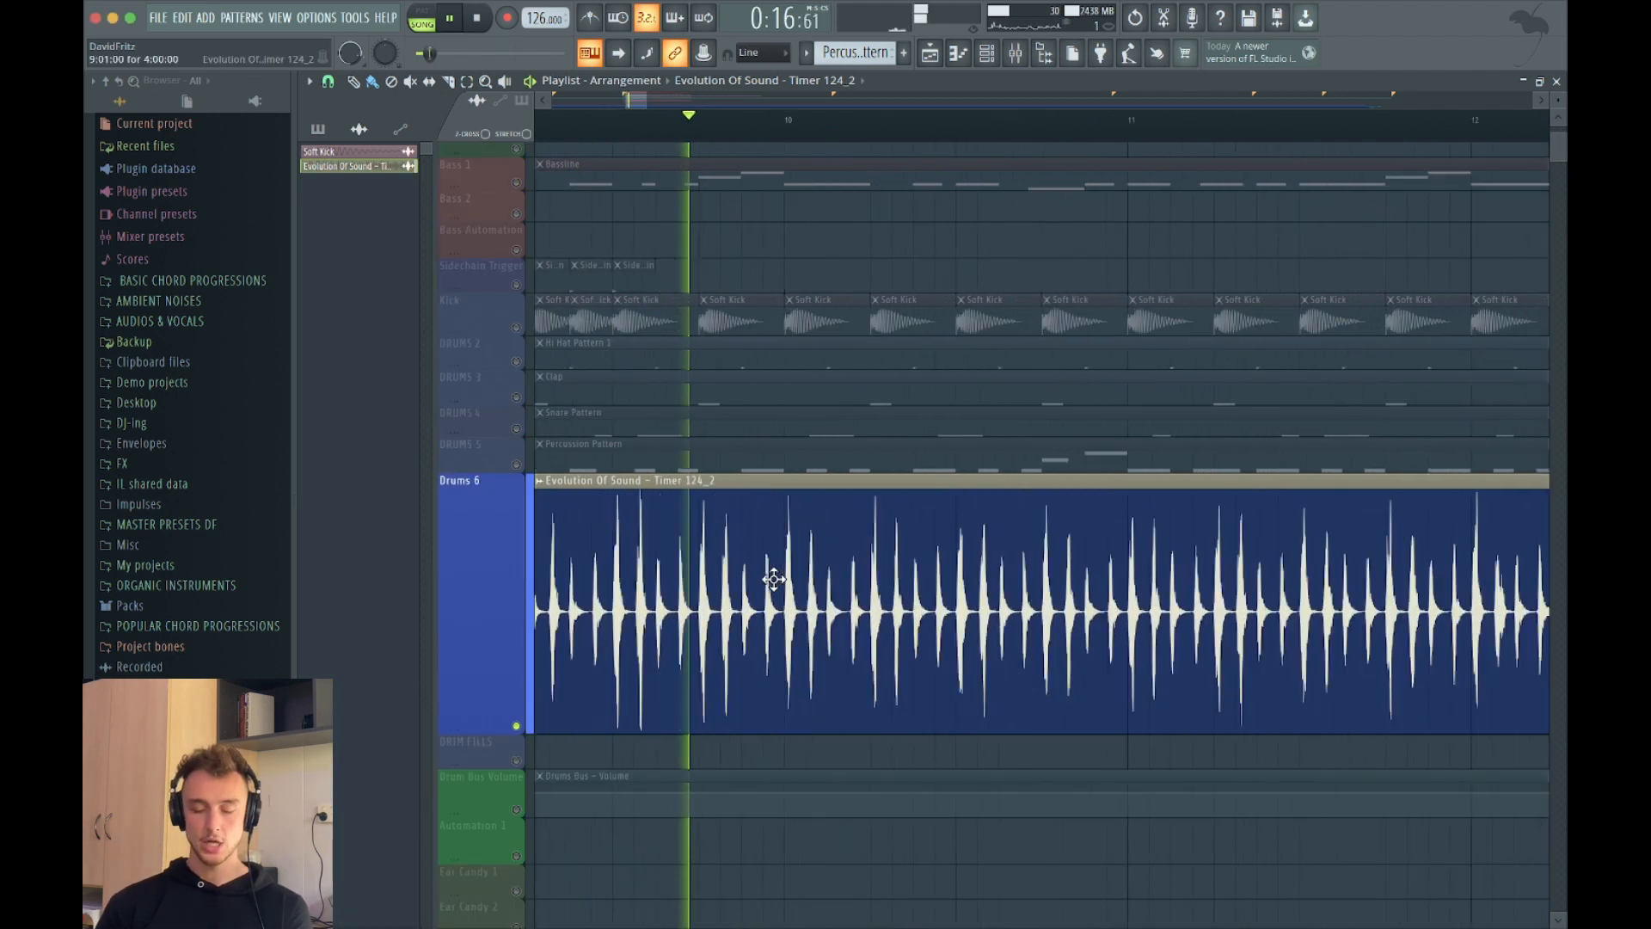
{"action": "scroll", "coordinate": [770, 579], "scroll_direction": "up", "scroll_amount": 5}
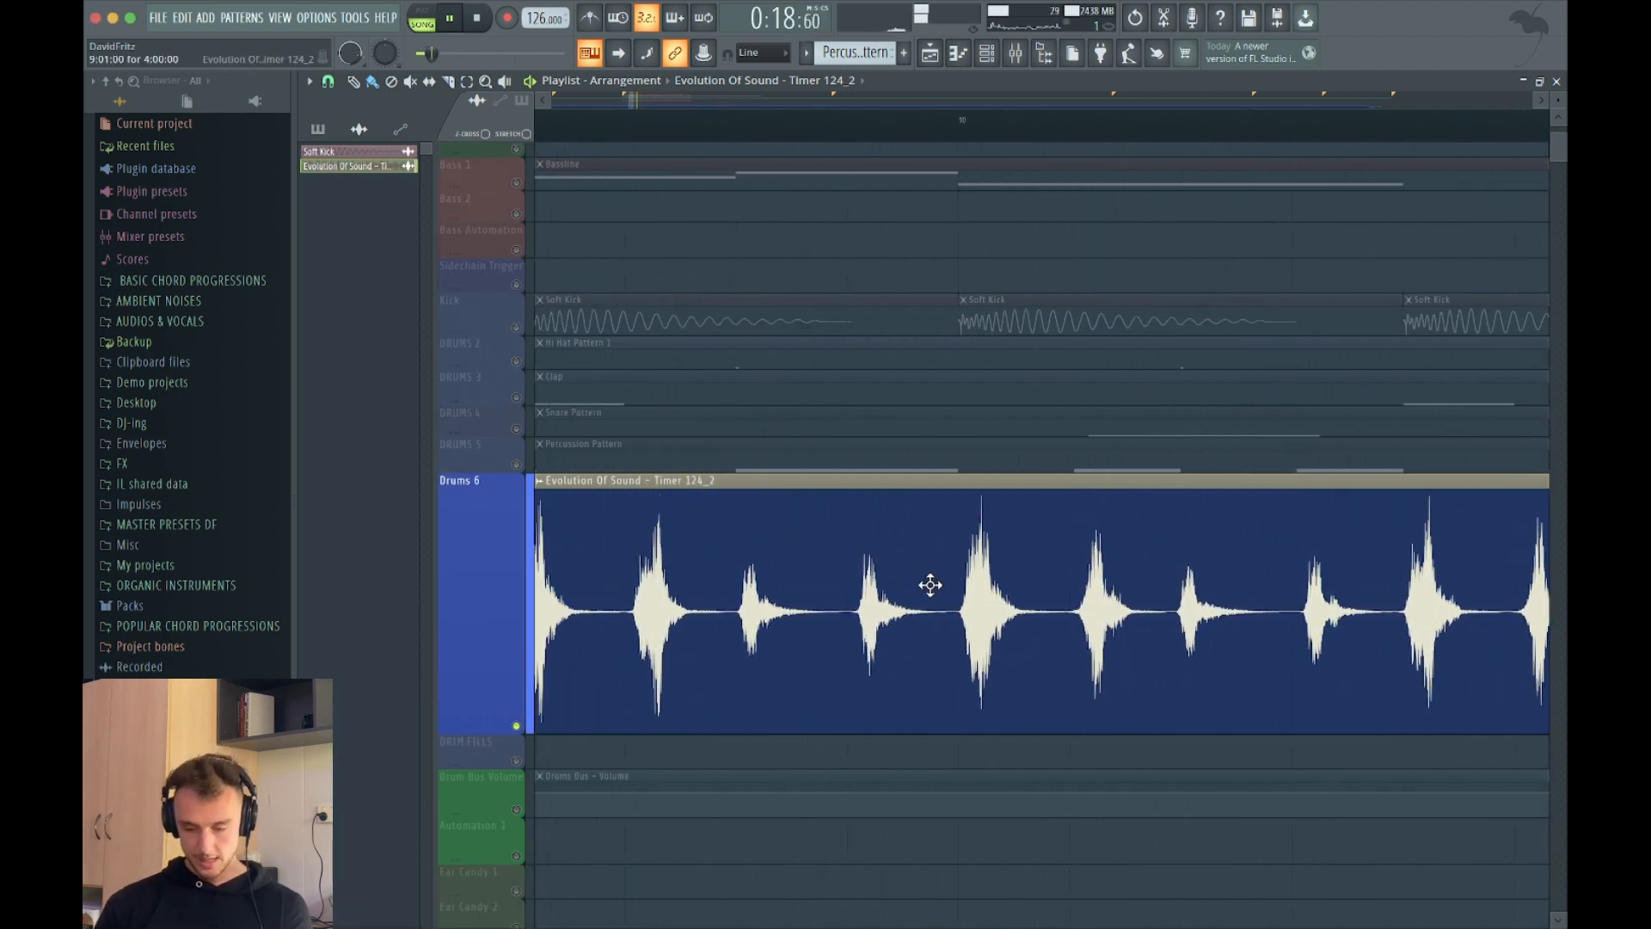
{"action": "scroll", "coordinate": [1085, 602], "scroll_direction": "down", "scroll_amount": 4}
{"action": "key", "text": "space"}
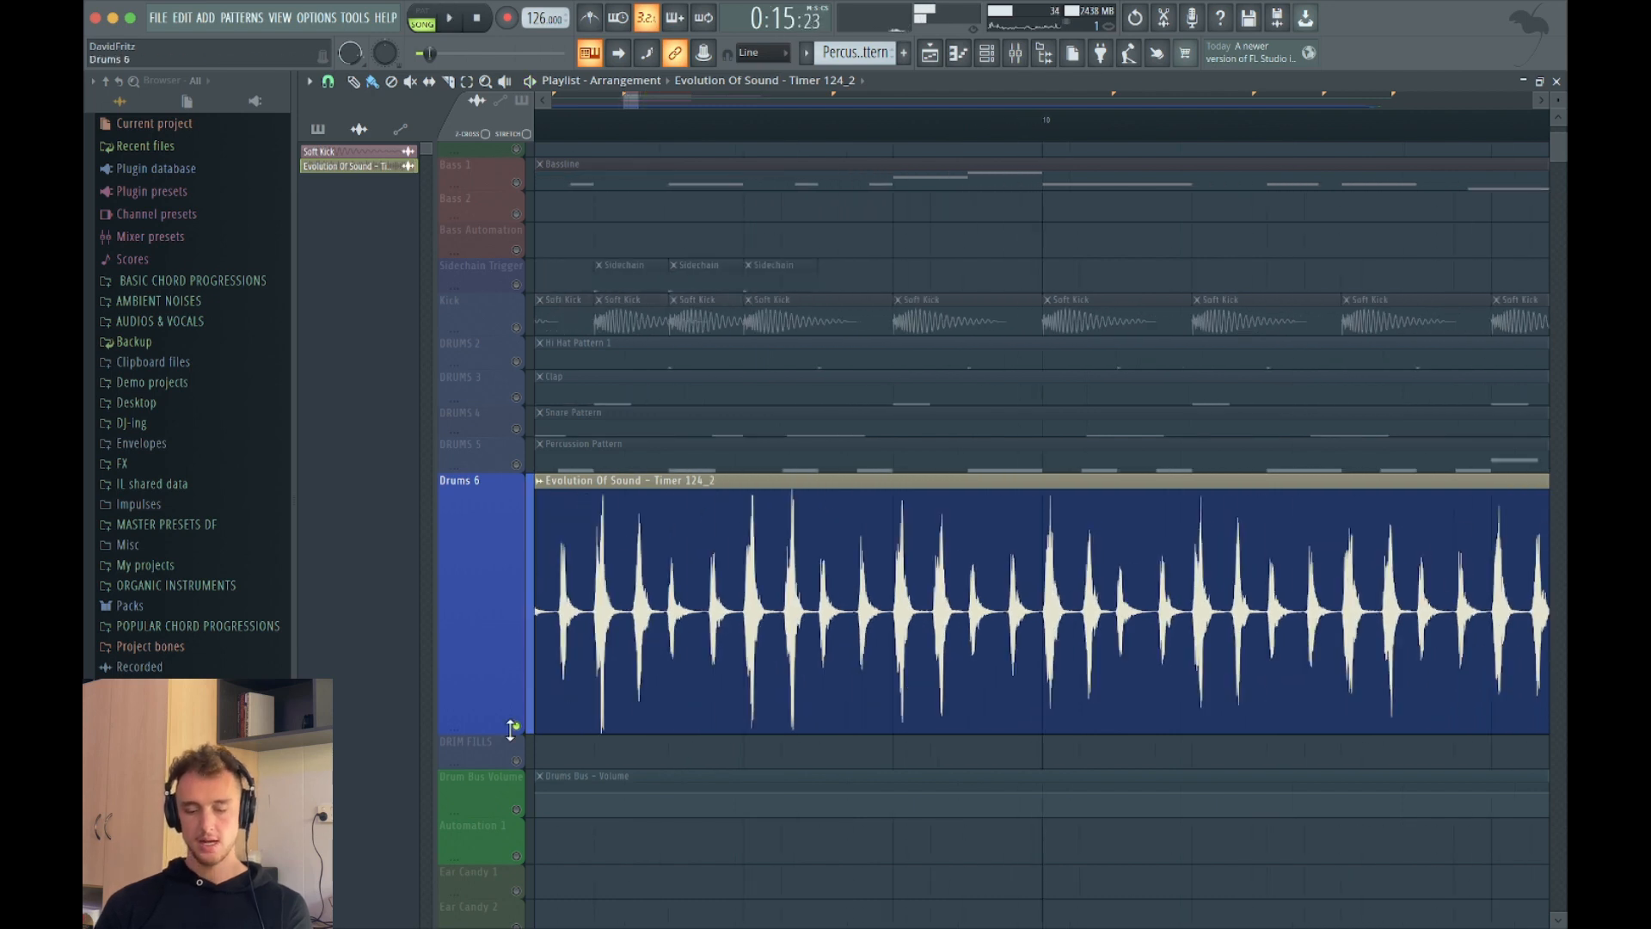
Step: Unsolo Drums 6 and play the warped loop together with the bassline, kick and other drum tracks
{"action": "left_click", "coordinate": [519, 727], "text": "ctrl"}
{"action": "key", "text": "space"}
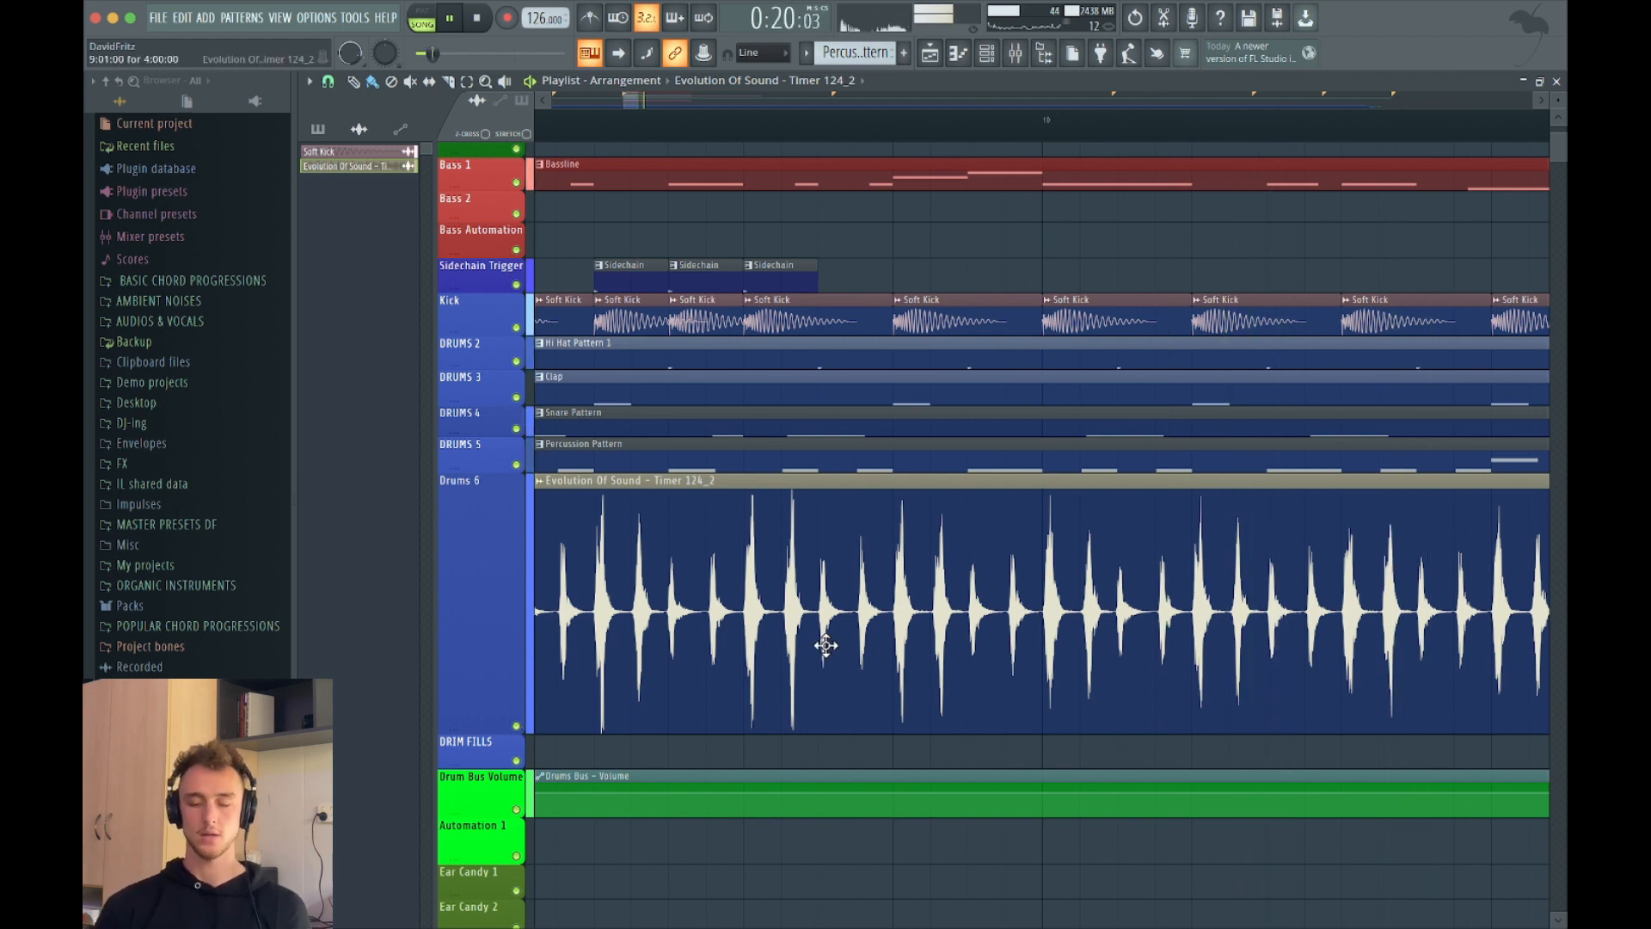
{"action": "scroll", "coordinate": [869, 601], "scroll_direction": "down", "scroll_amount": 6}
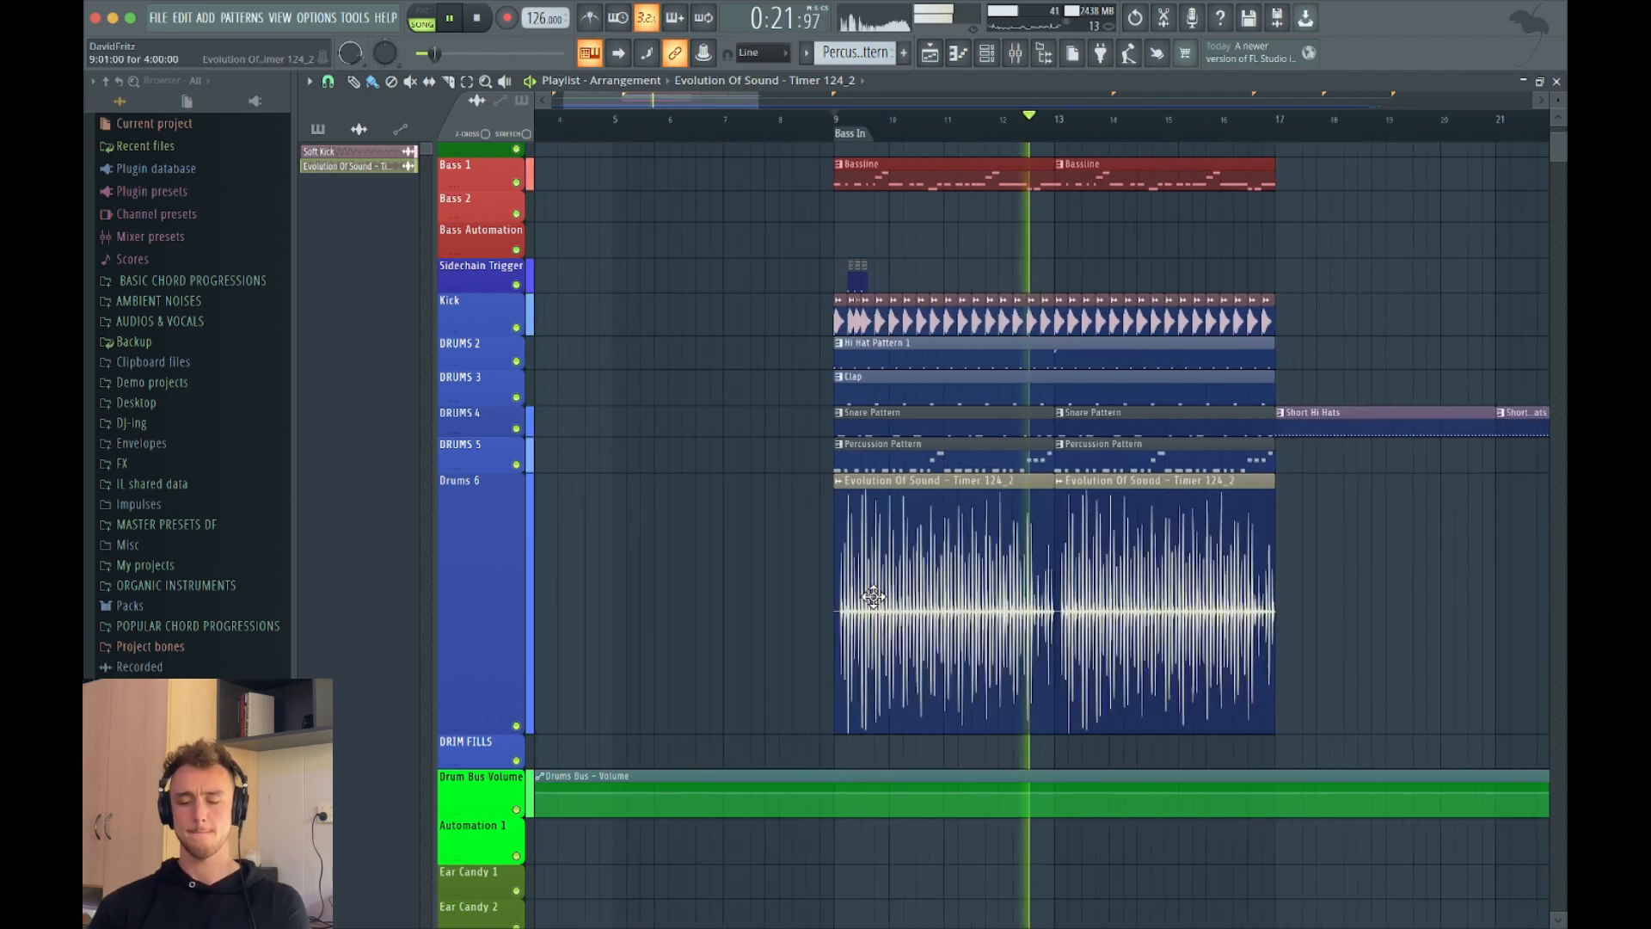
{"action": "scroll", "coordinate": [872, 596], "scroll_direction": "right", "scroll_amount": 3}
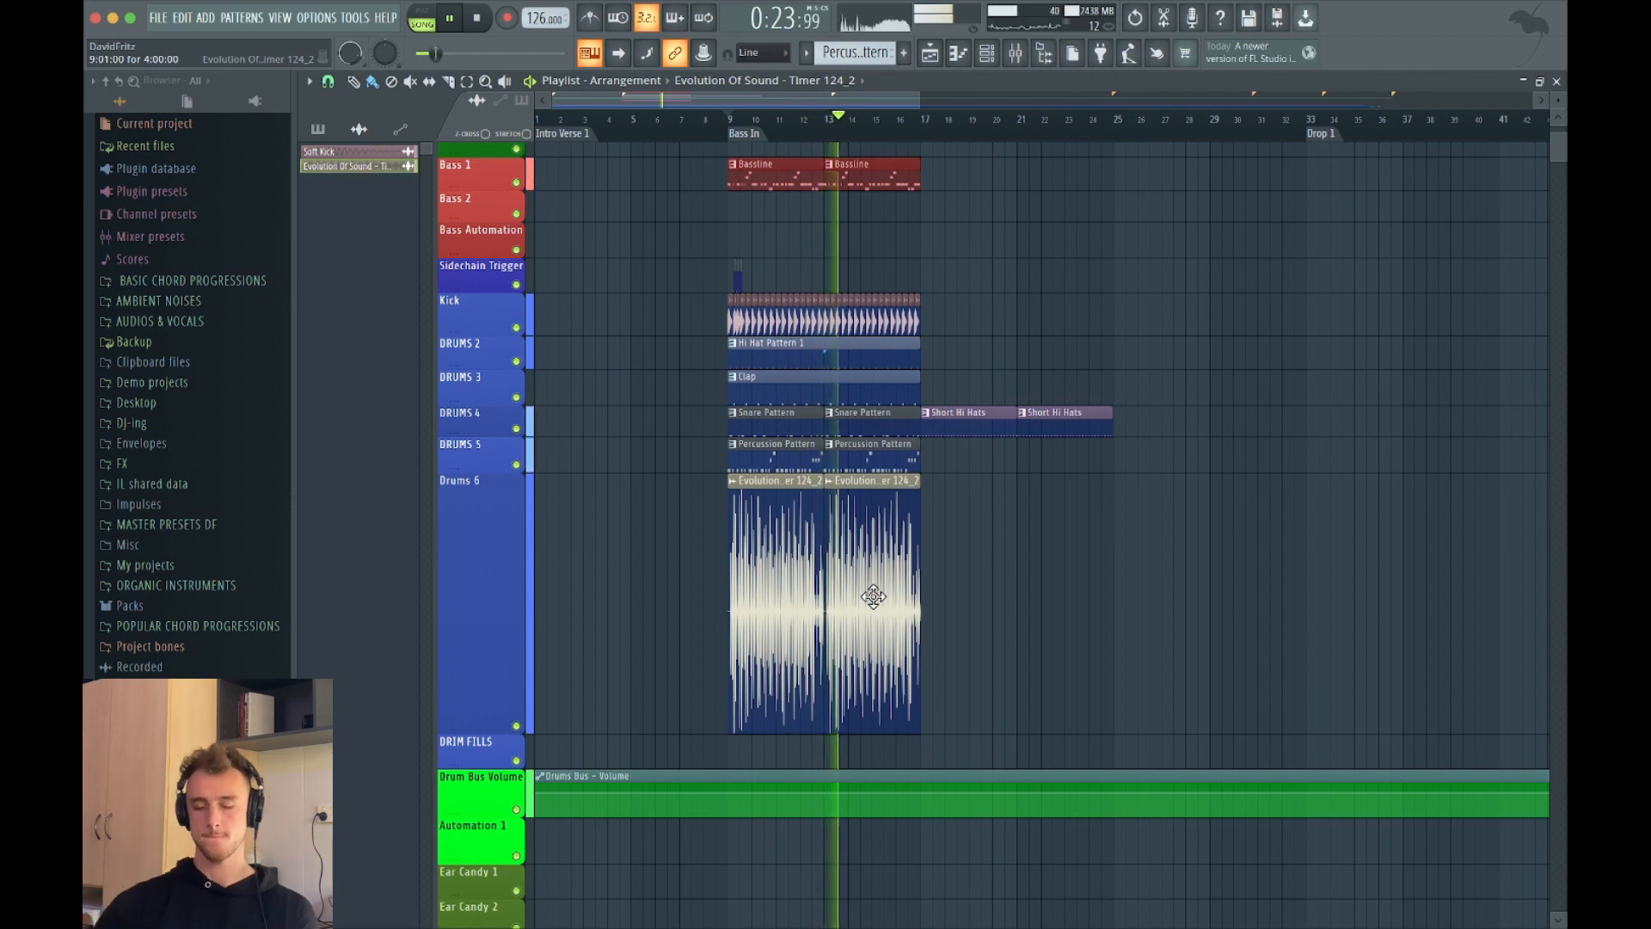
{"action": "scroll", "coordinate": [872, 595], "scroll_direction": "up", "scroll_amount": 7}
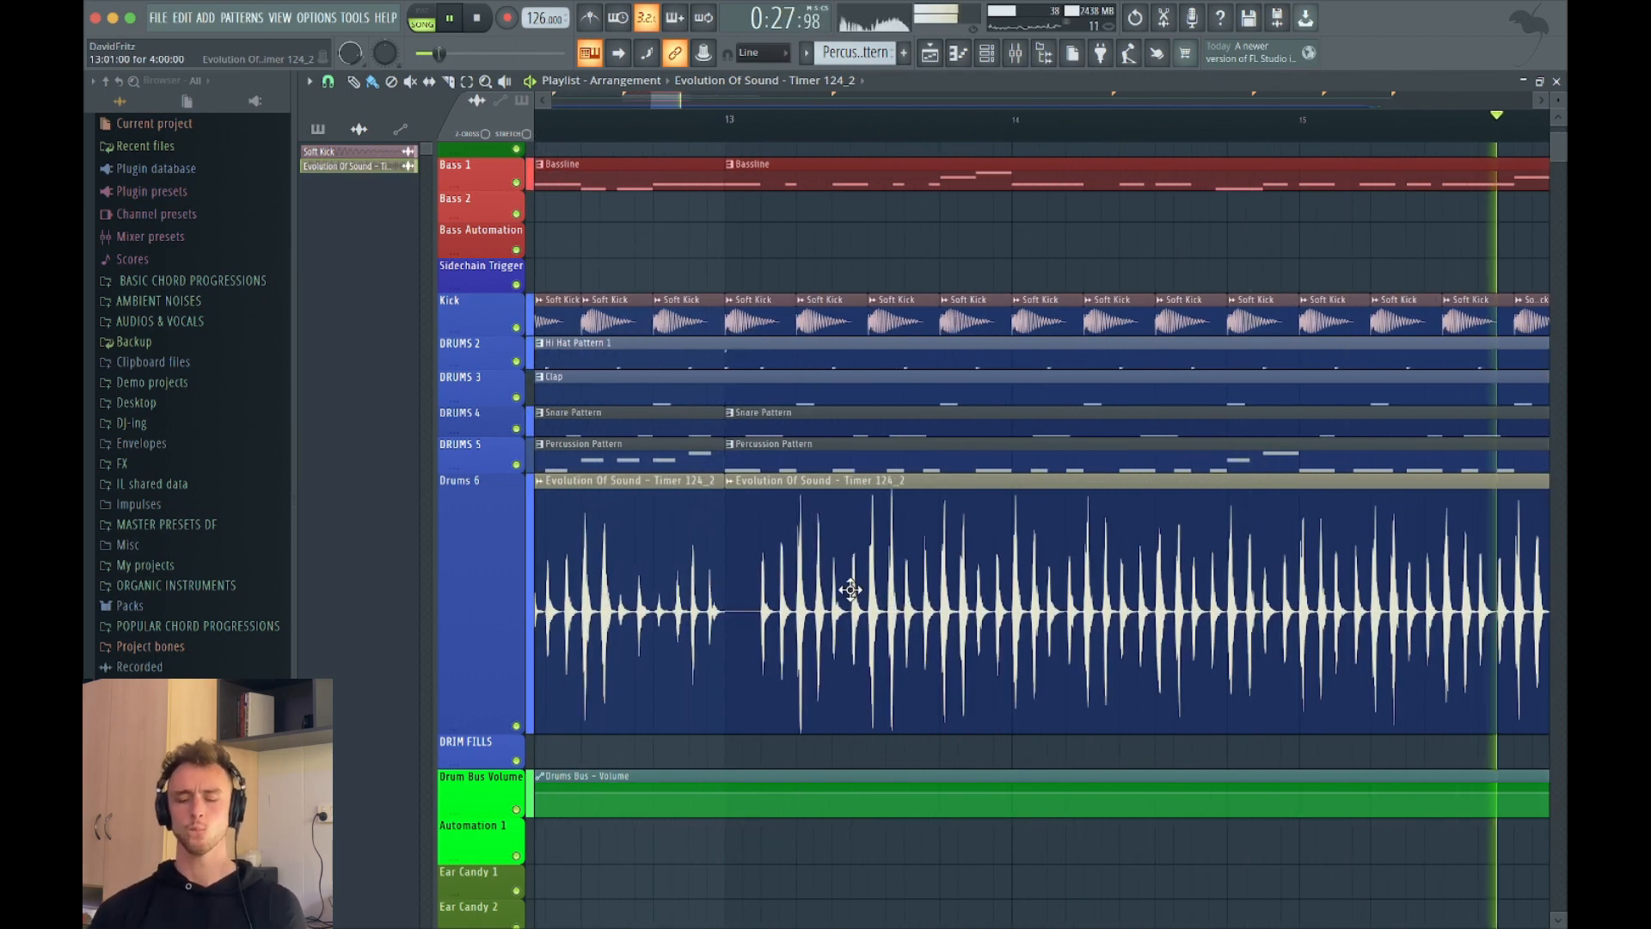
{"action": "scroll", "coordinate": [1064, 601], "scroll_direction": "down", "scroll_amount": 4}
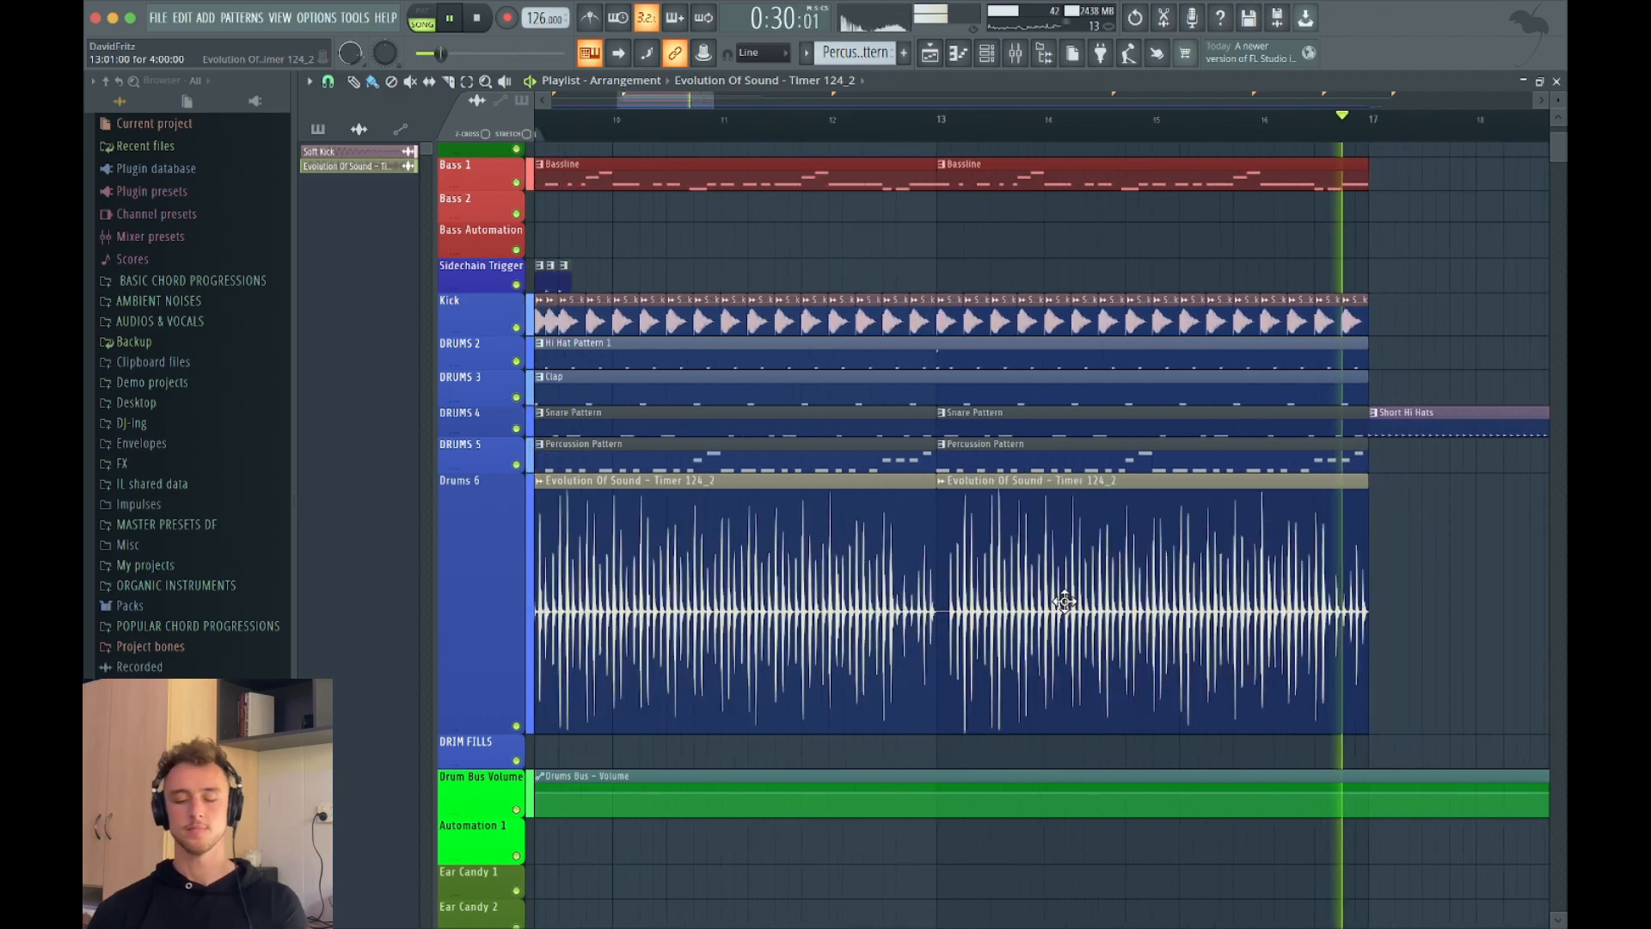